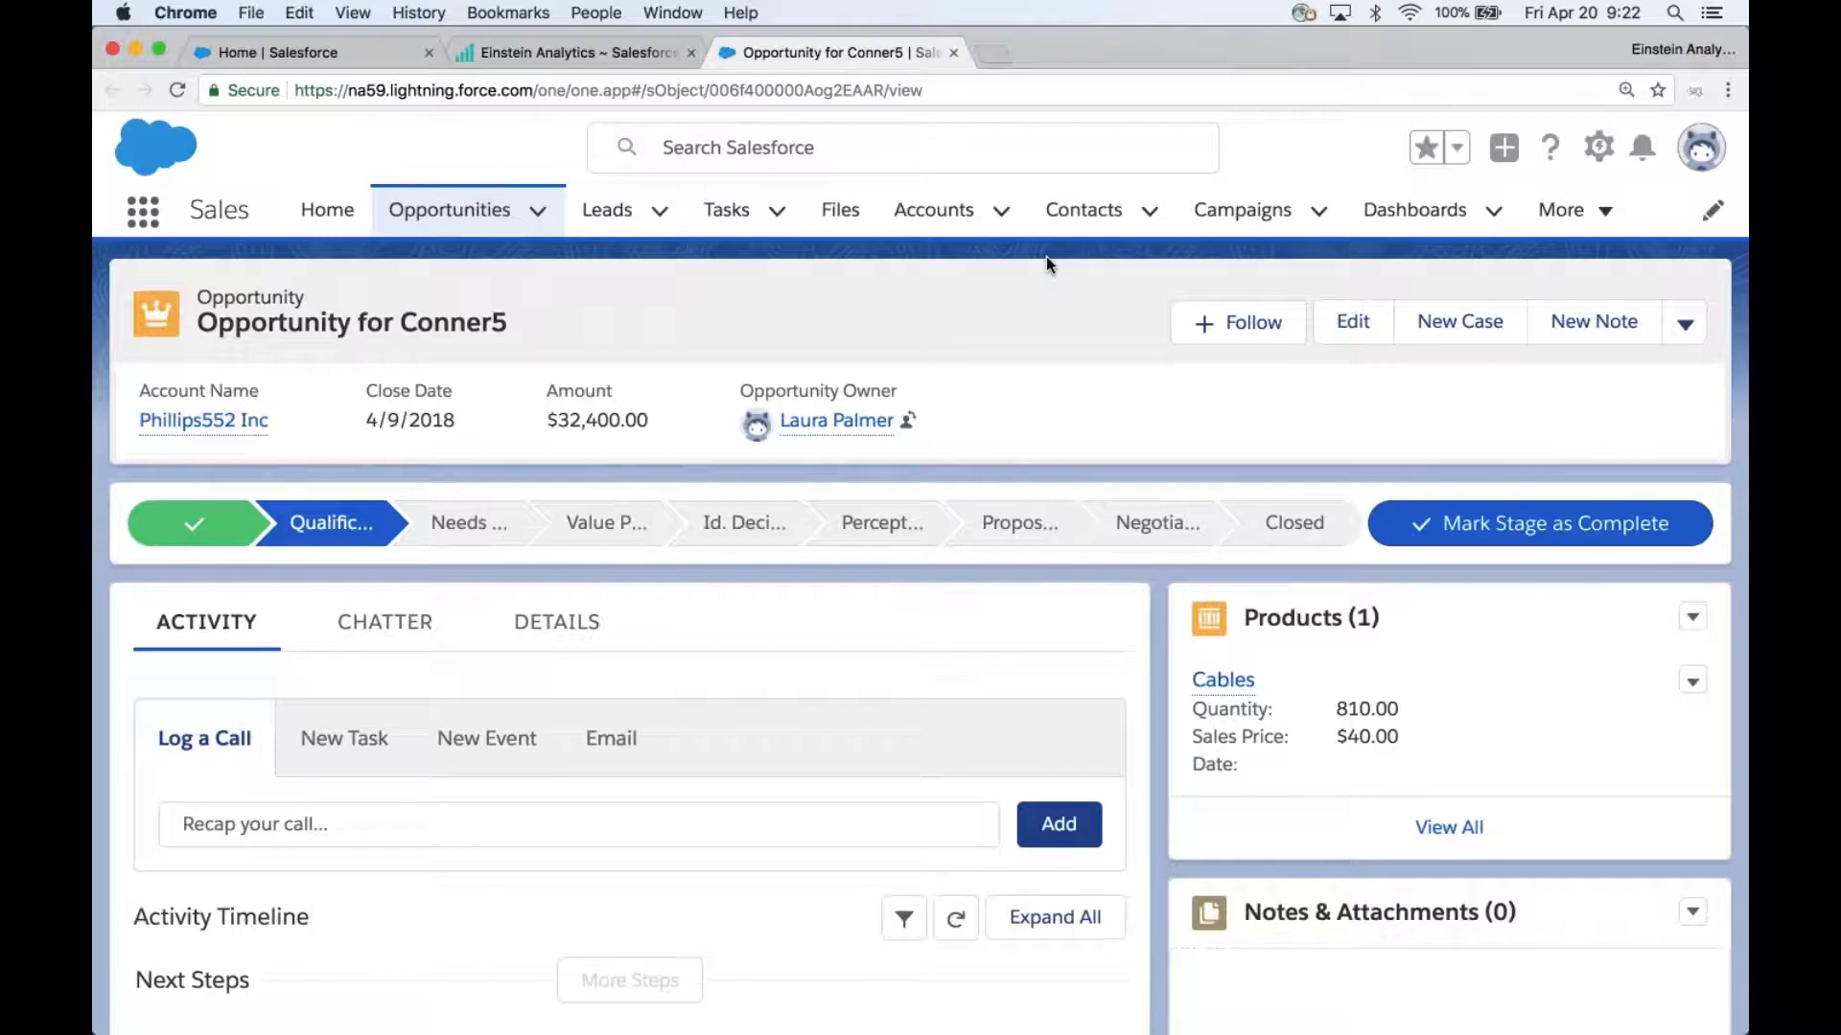
# Close the opportunity record and the existing lens, and open the MyOppsData dataset in a new lens.
pyautogui.click(954, 52)
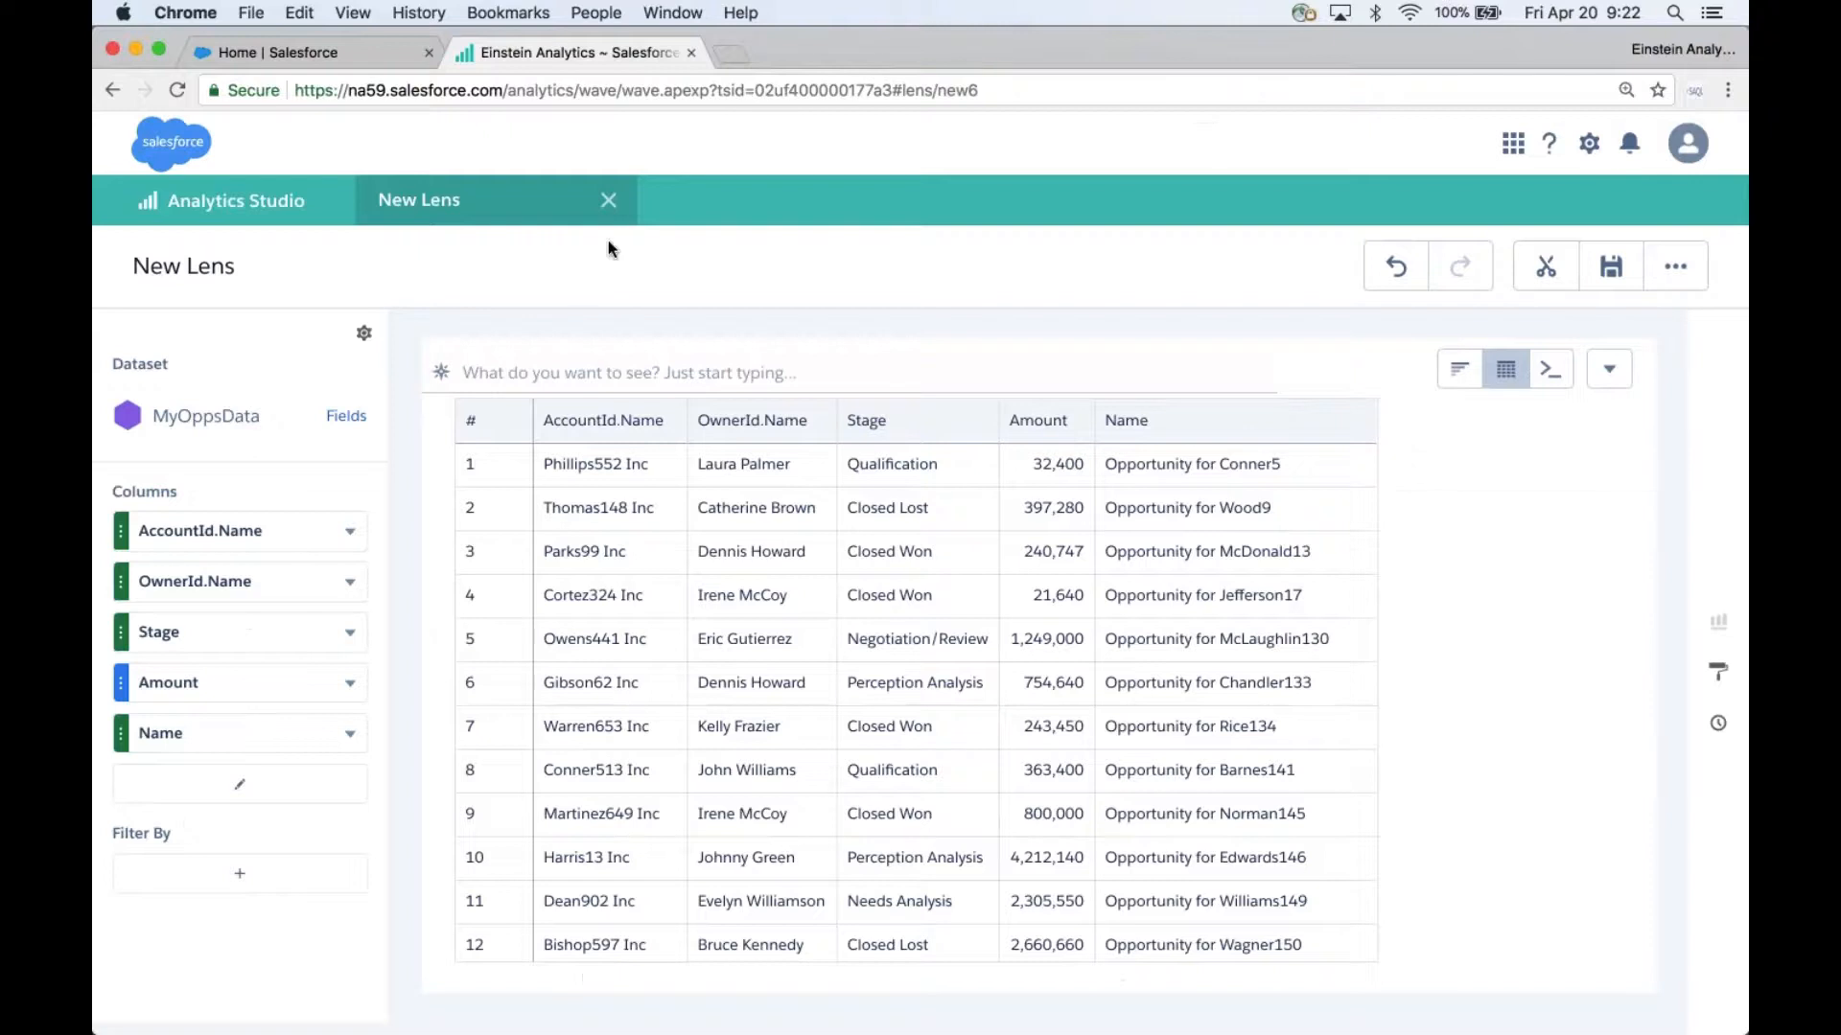
pyautogui.click(608, 200)
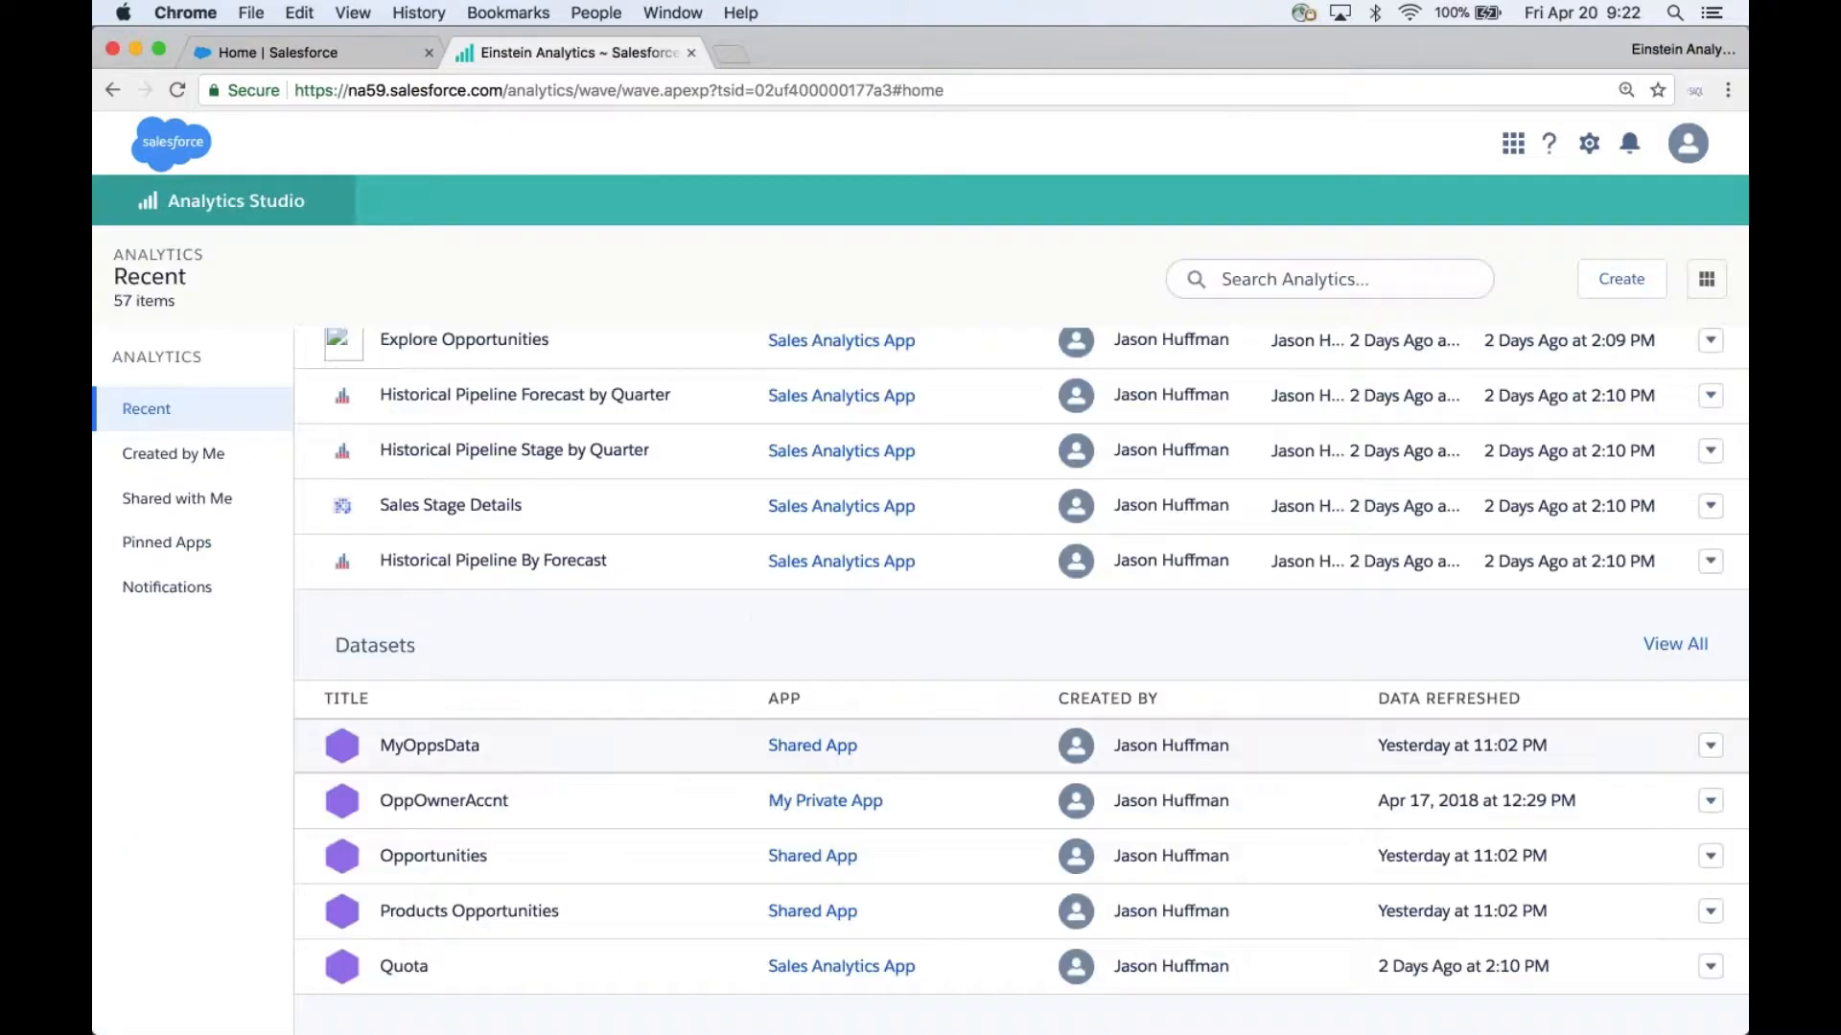
pyautogui.click(534, 752)
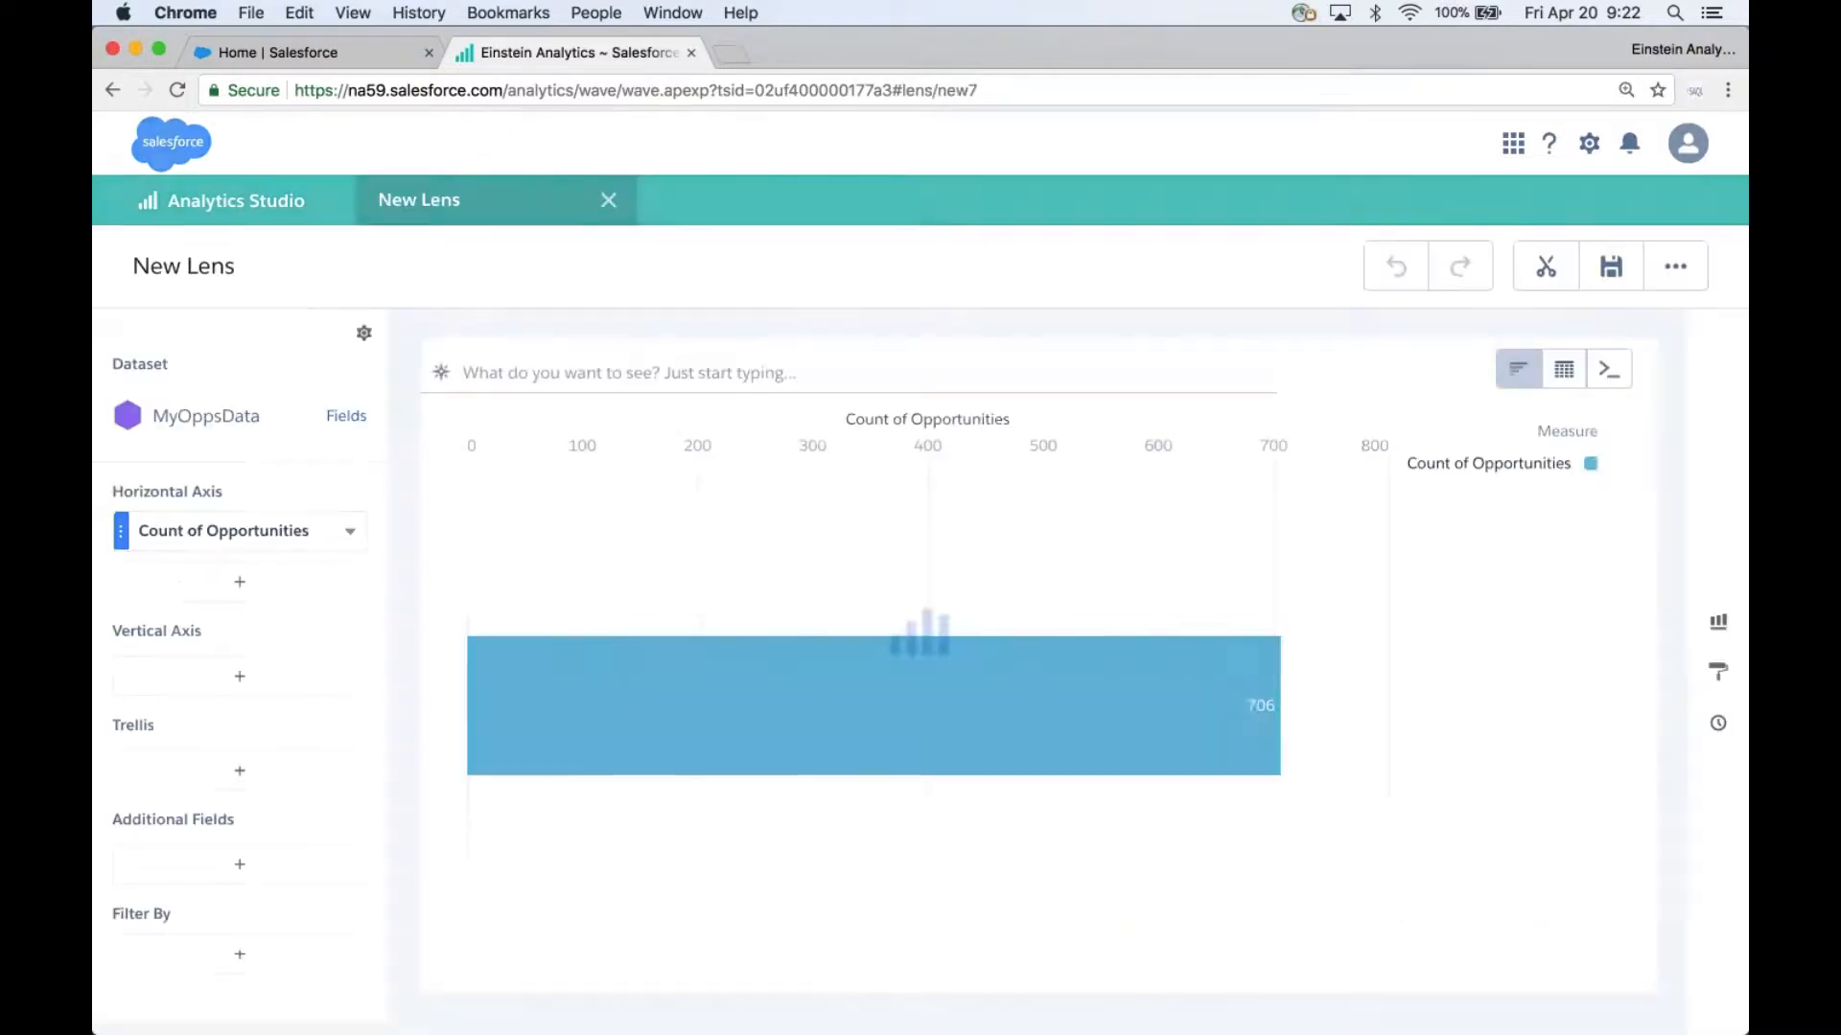
# Change the lens's horizontal axis measure to Sum of Amount.
pyautogui.click(261, 540)
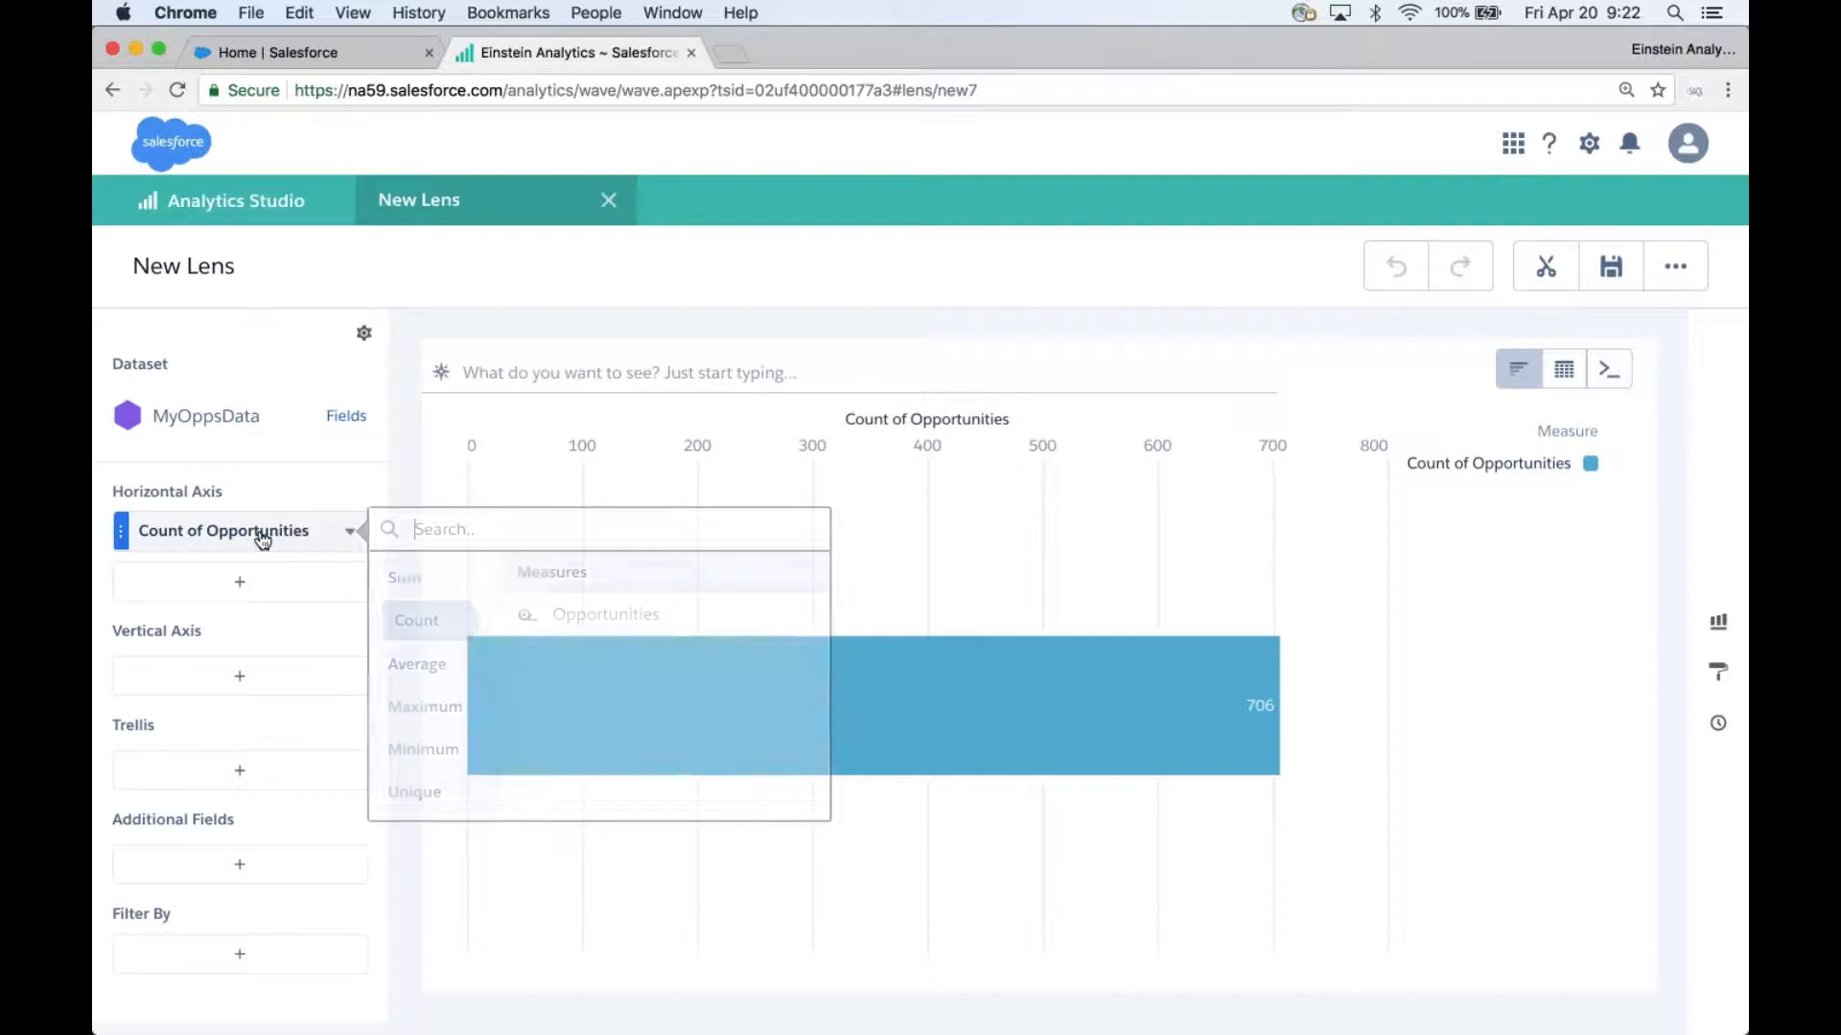
pyautogui.moveTo(401, 578)
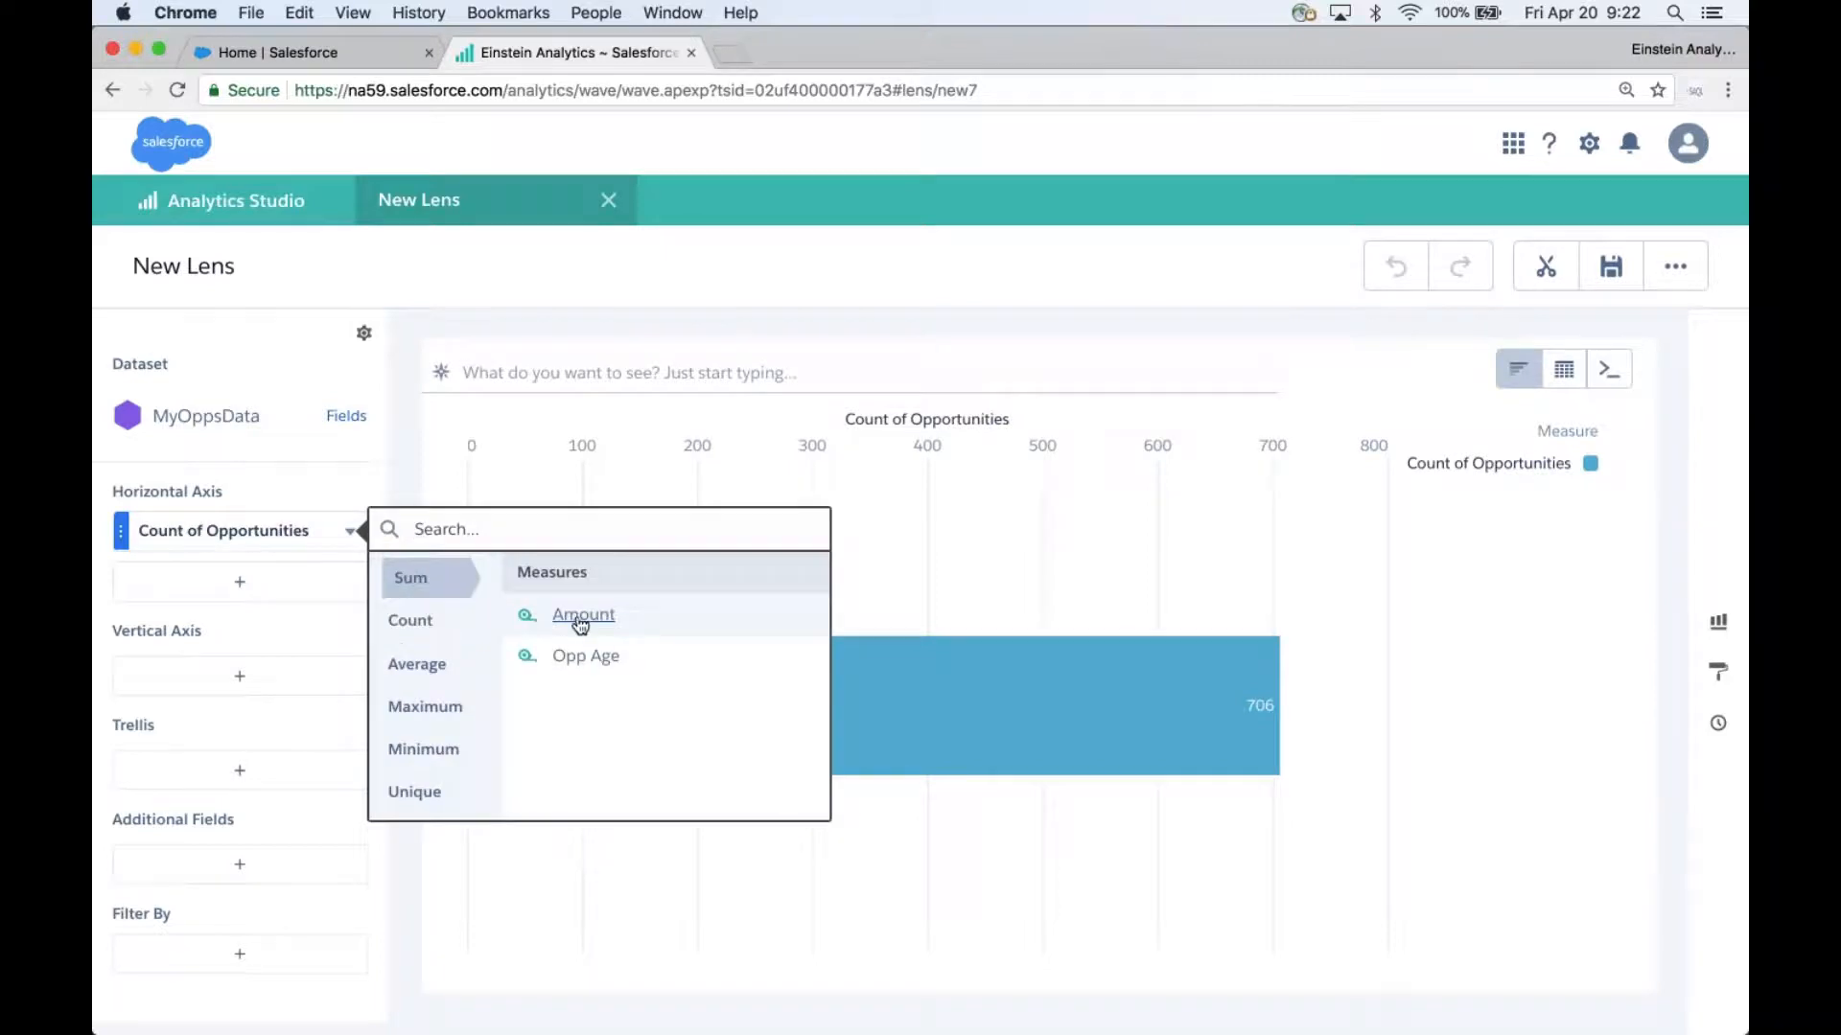
pyautogui.click(580, 618)
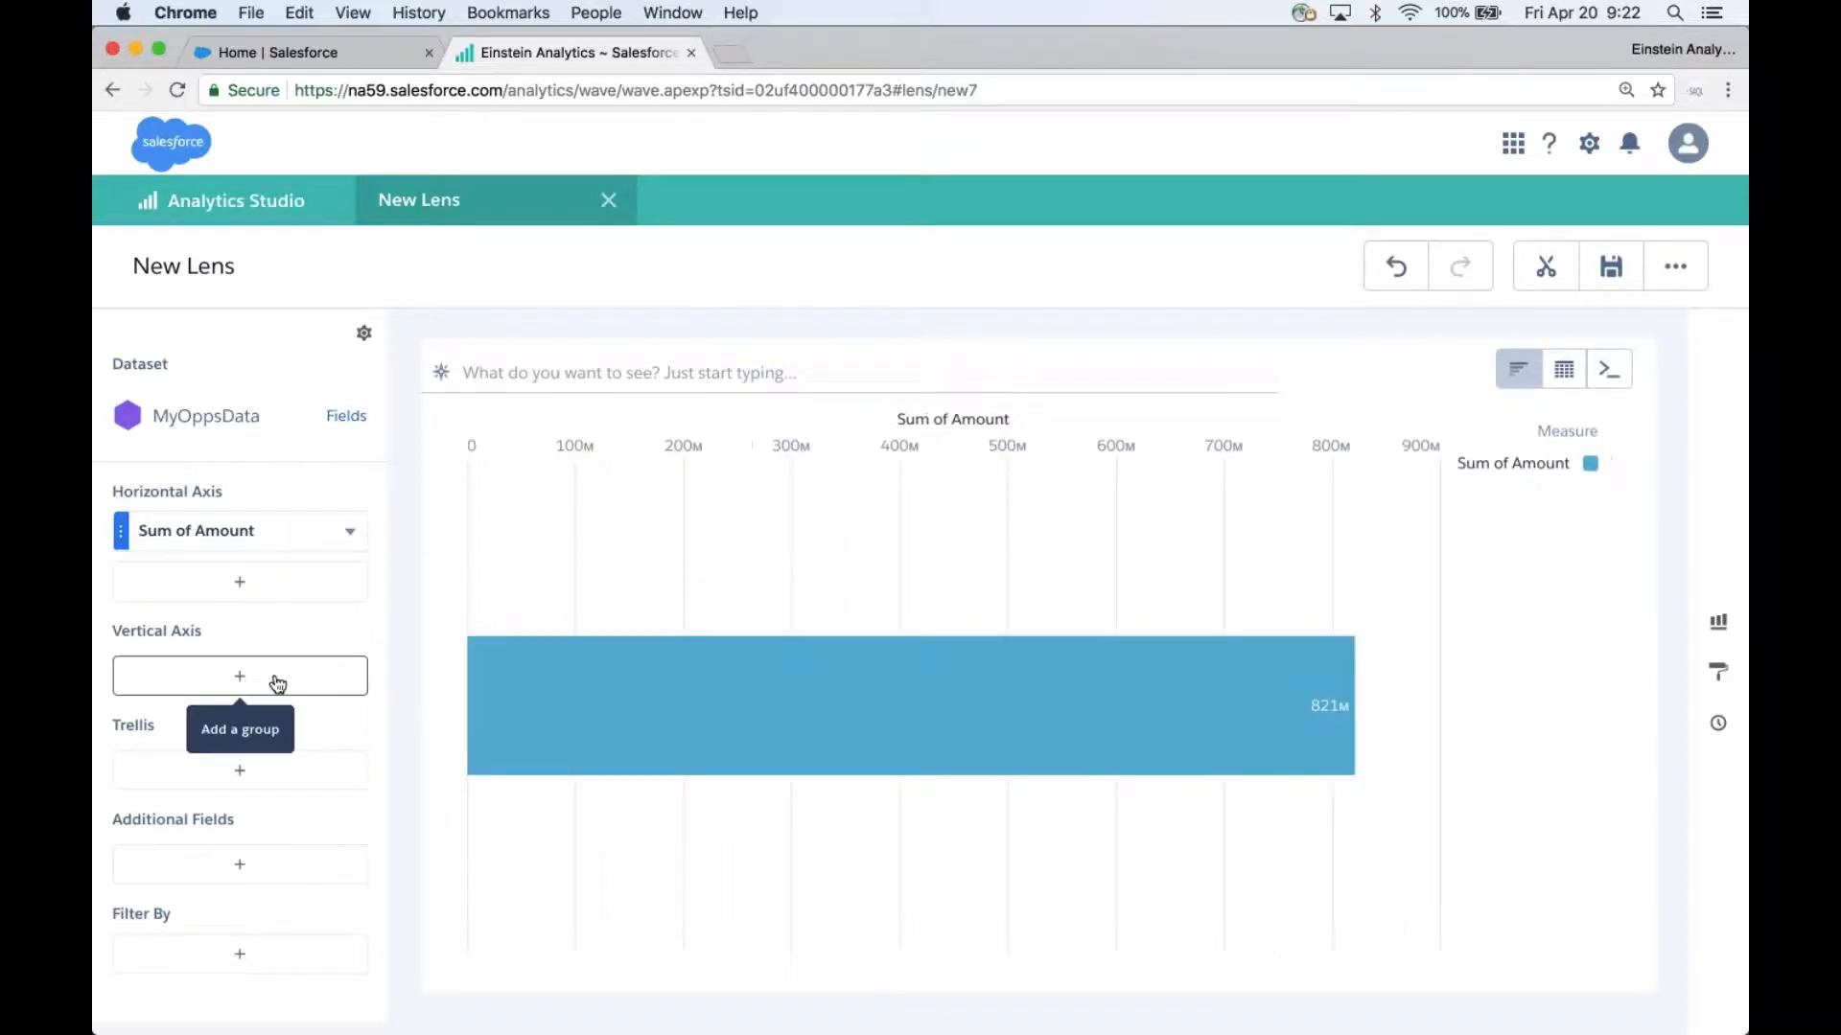
pyautogui.click(277, 681)
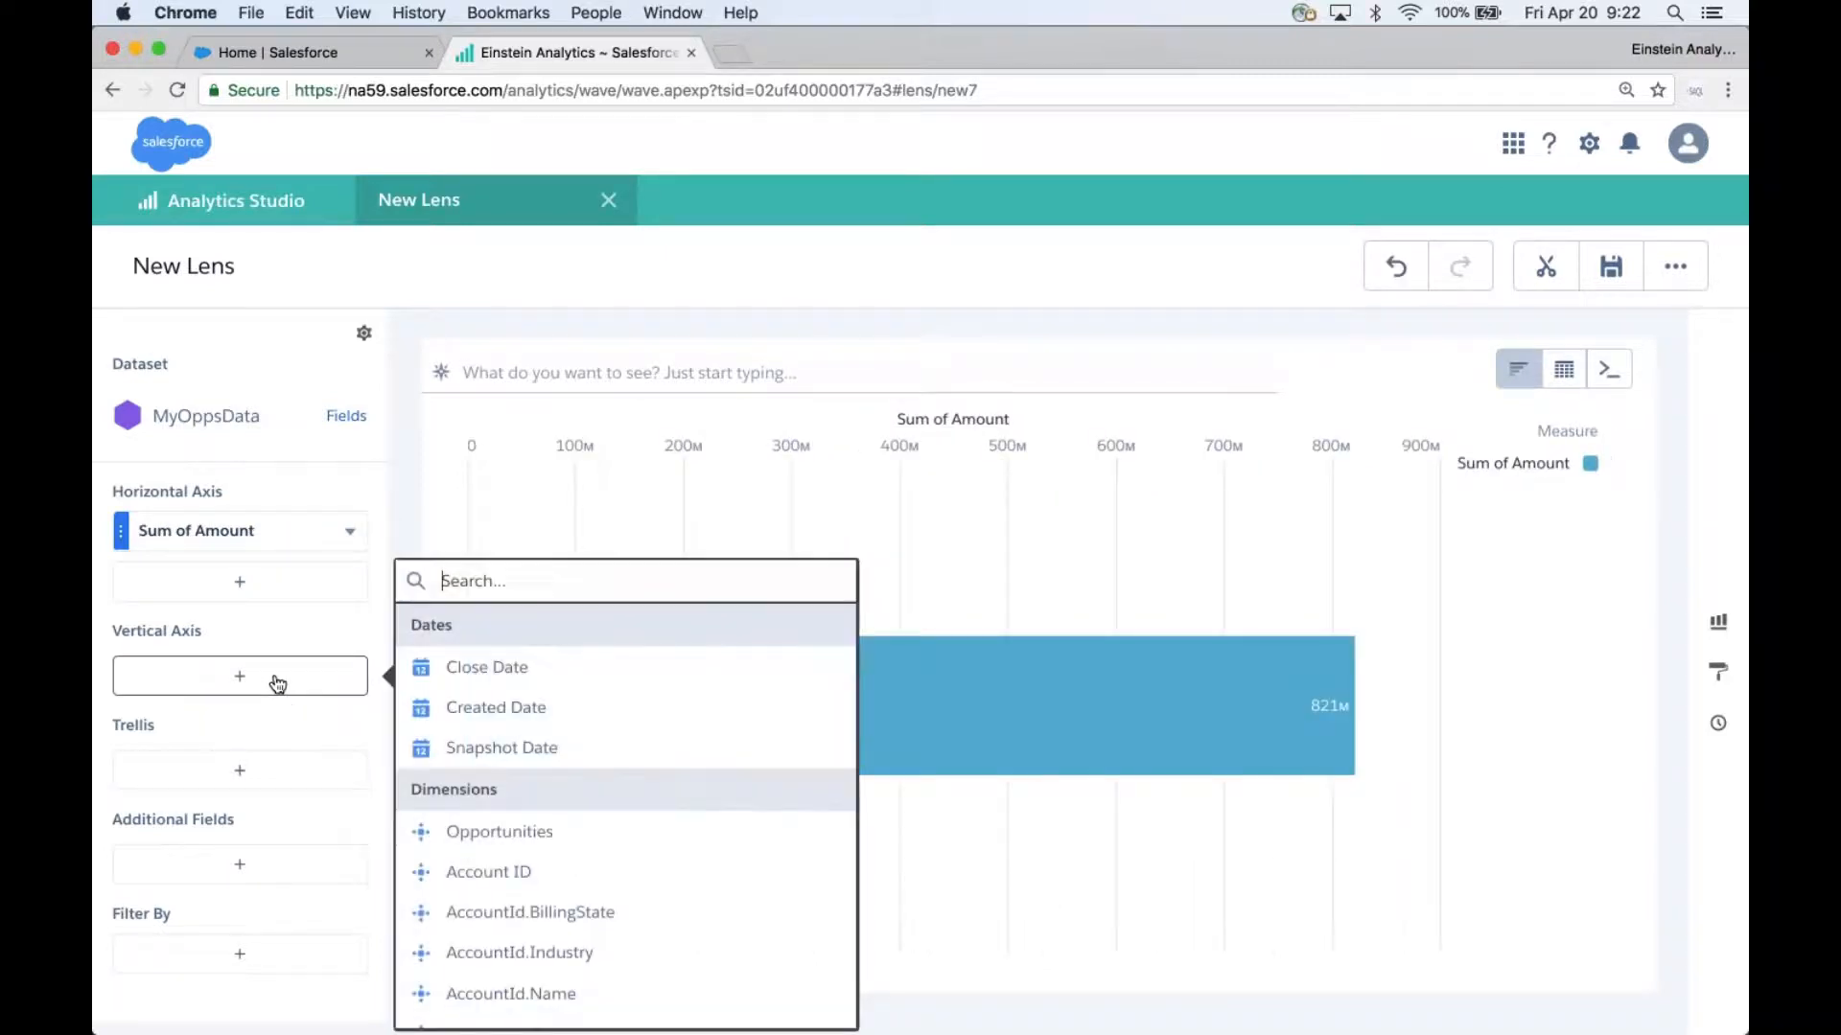
pyautogui.click(704, 298)
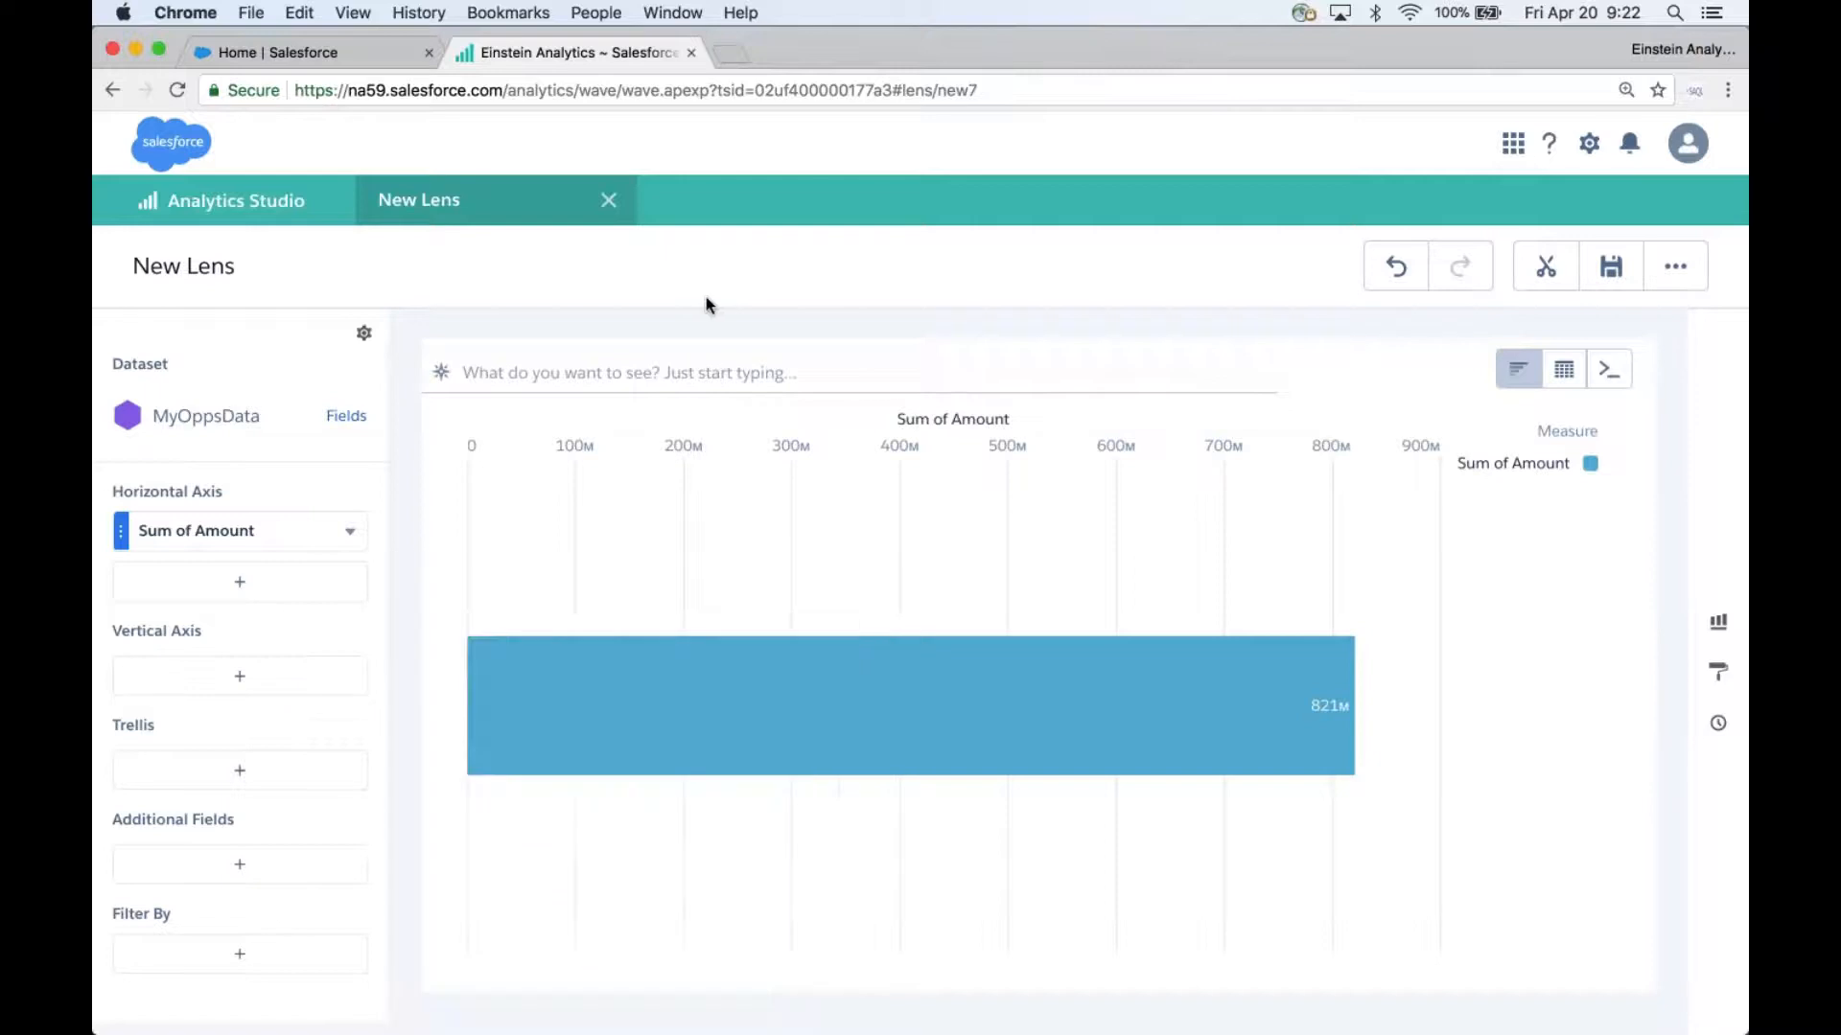
# Add Count of Opportunities and Average of Amount as further measures on the horizontal axis.
pyautogui.click(272, 585)
pyautogui.click(442, 670)
pyautogui.click(625, 666)
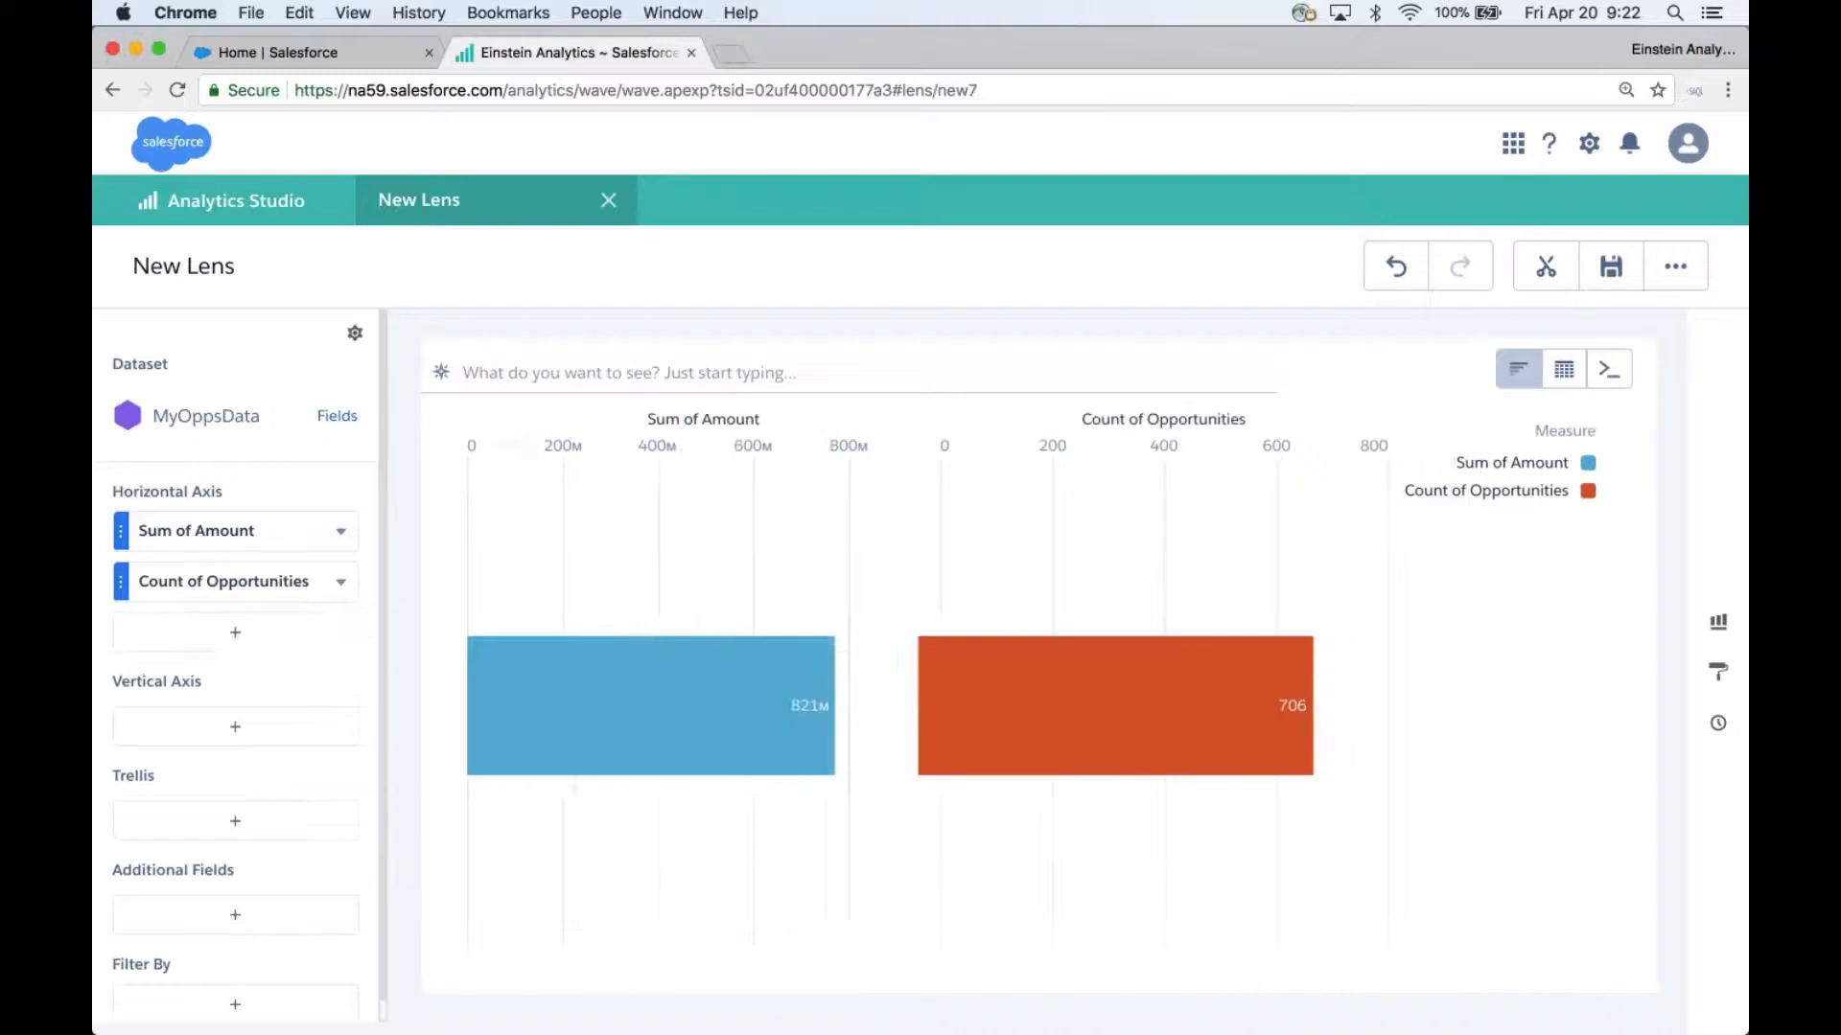
pyautogui.click(235, 631)
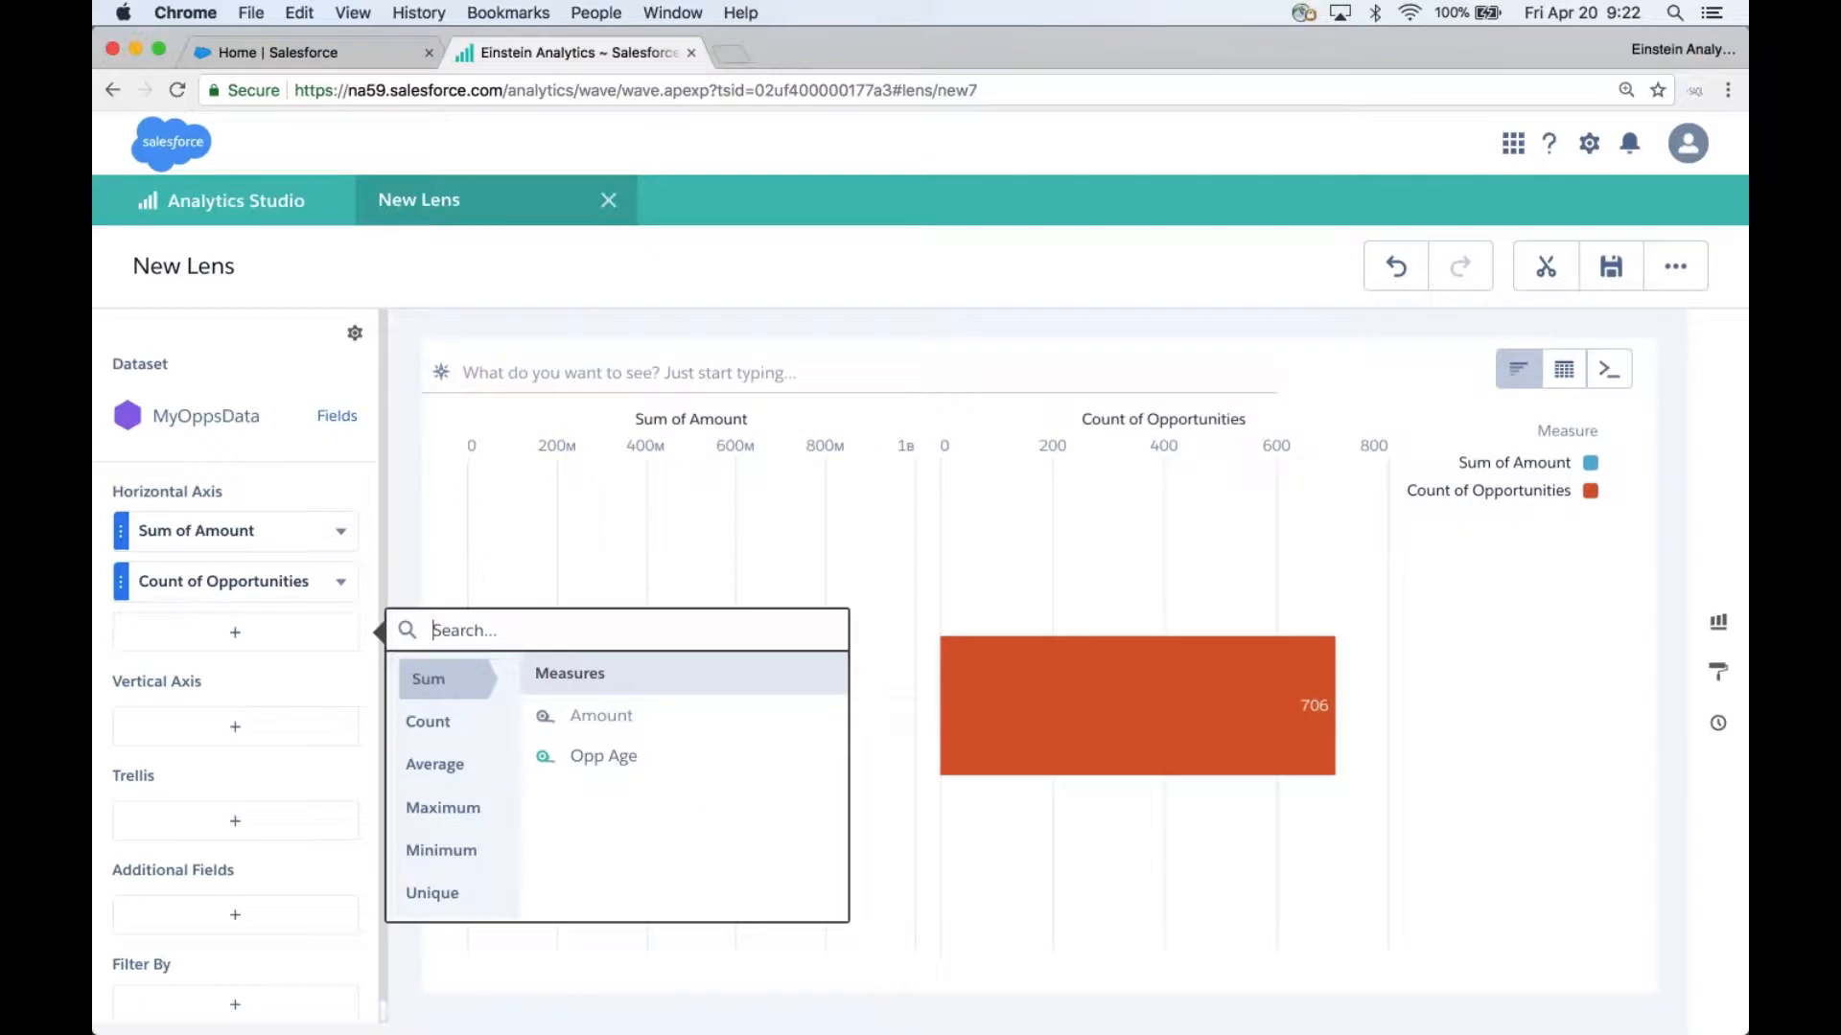
pyautogui.click(456, 767)
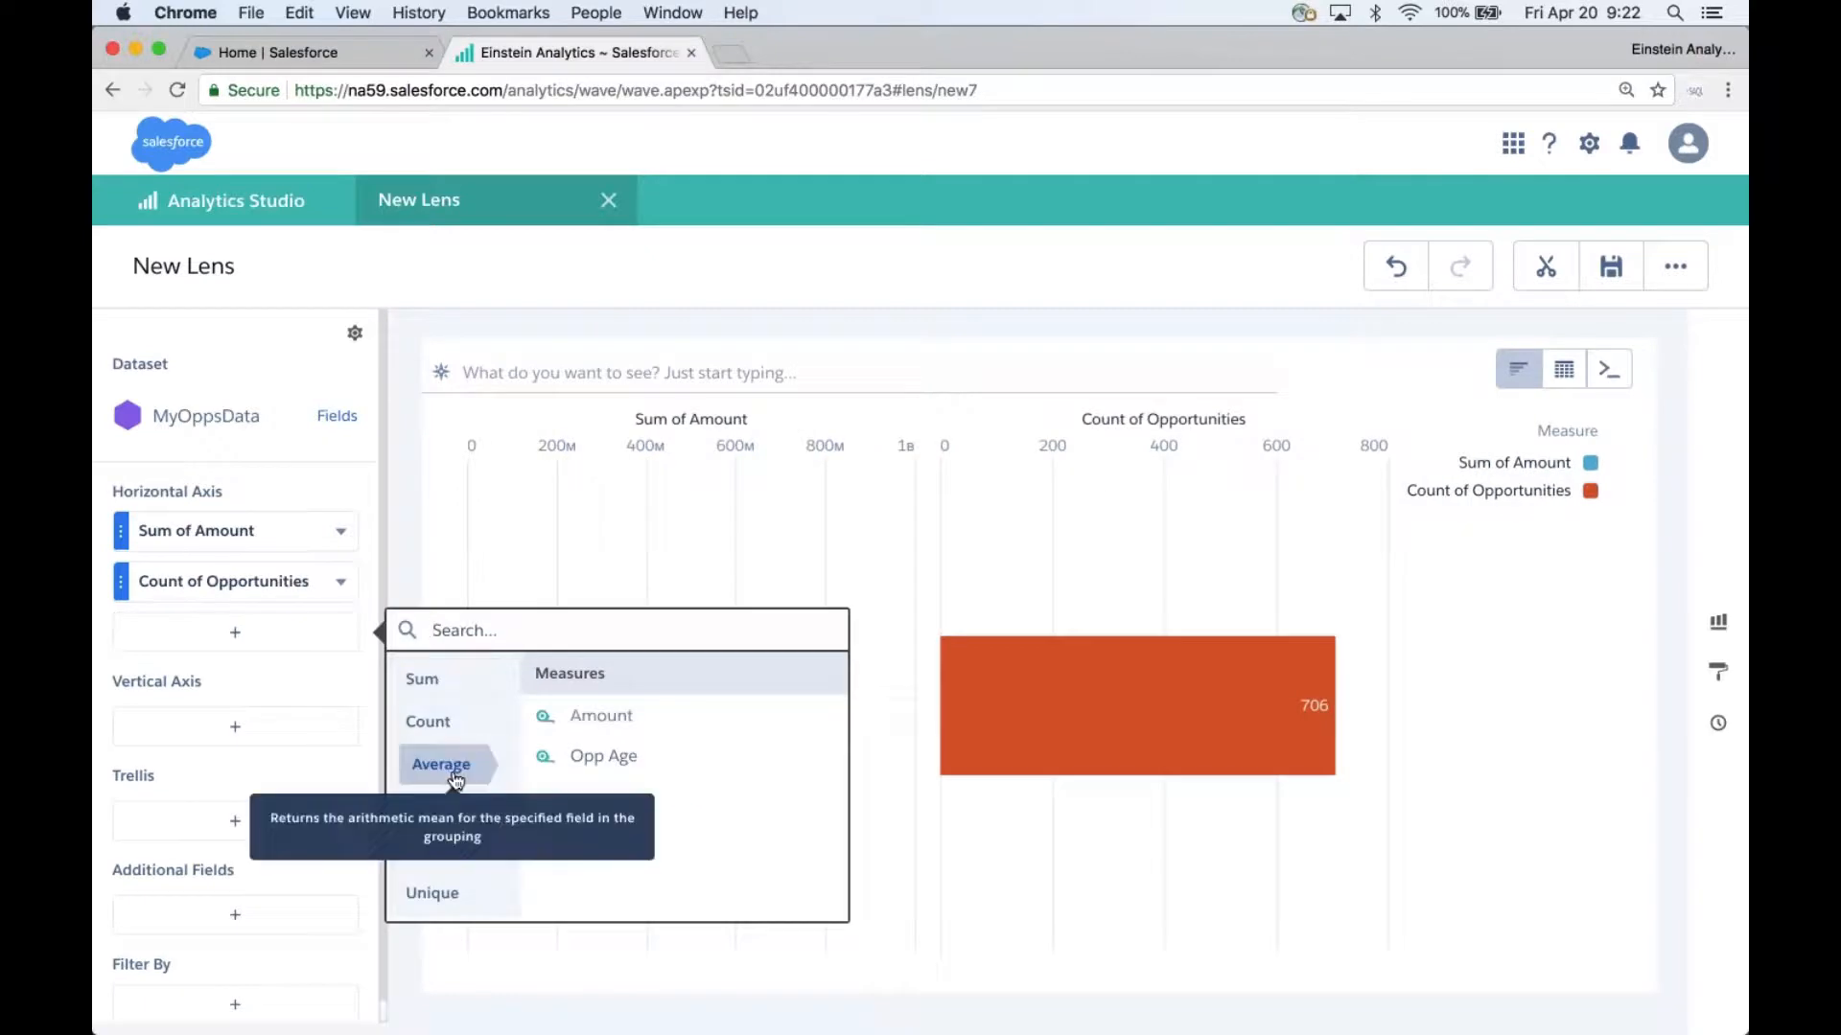
pyautogui.click(618, 717)
# Add the sum and the average of Opp Age as further measures on the horizontal axis.
pyautogui.click(240, 683)
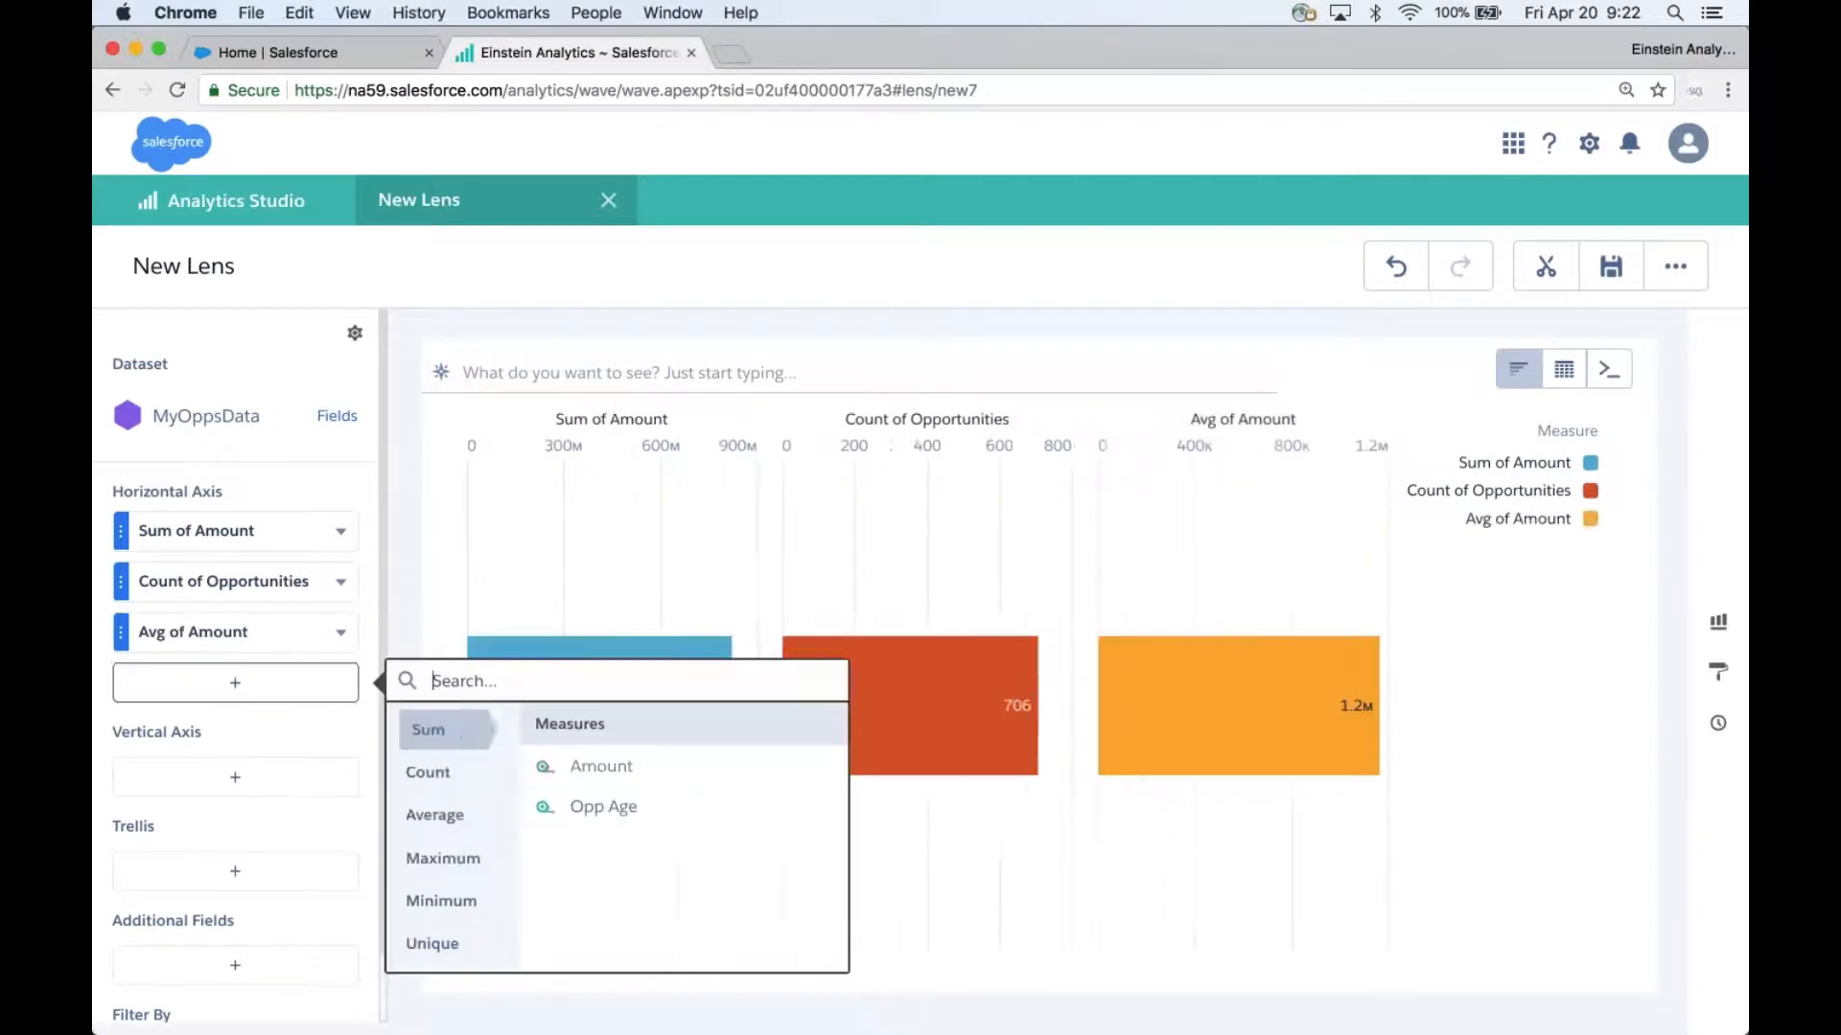
pyautogui.click(618, 808)
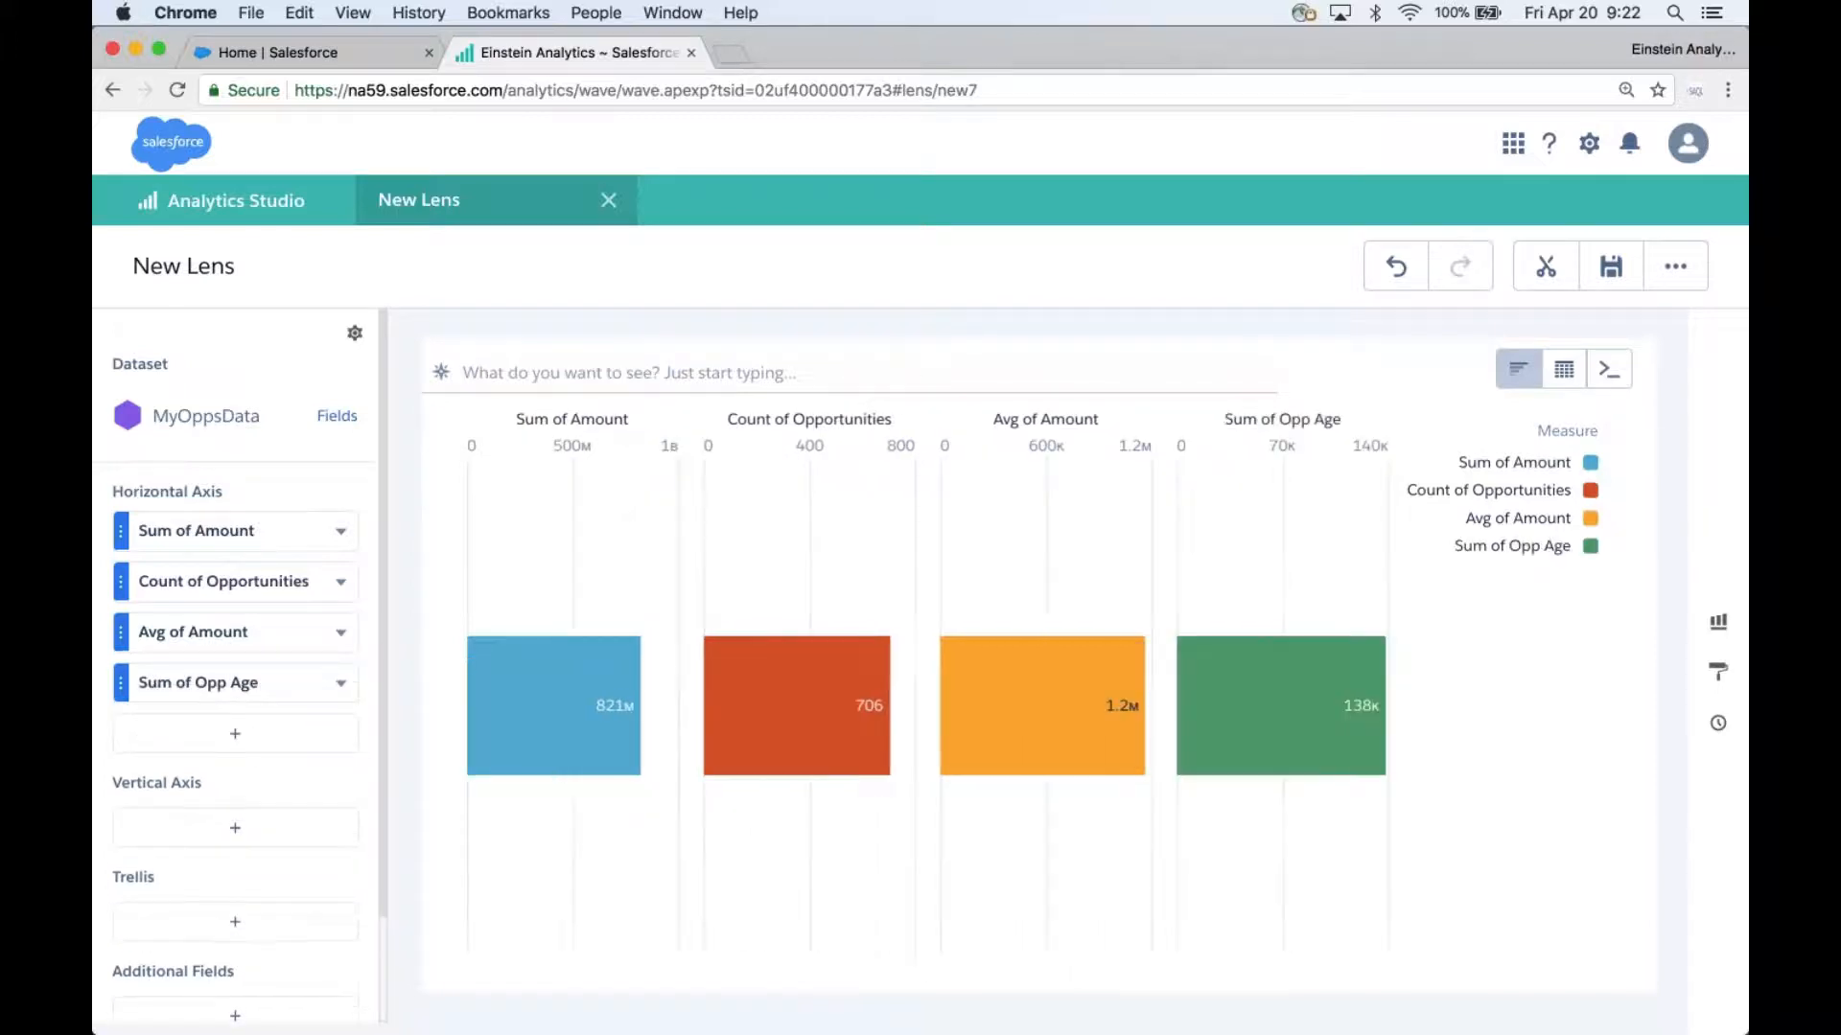
pyautogui.click(268, 738)
pyautogui.click(436, 873)
pyautogui.click(602, 866)
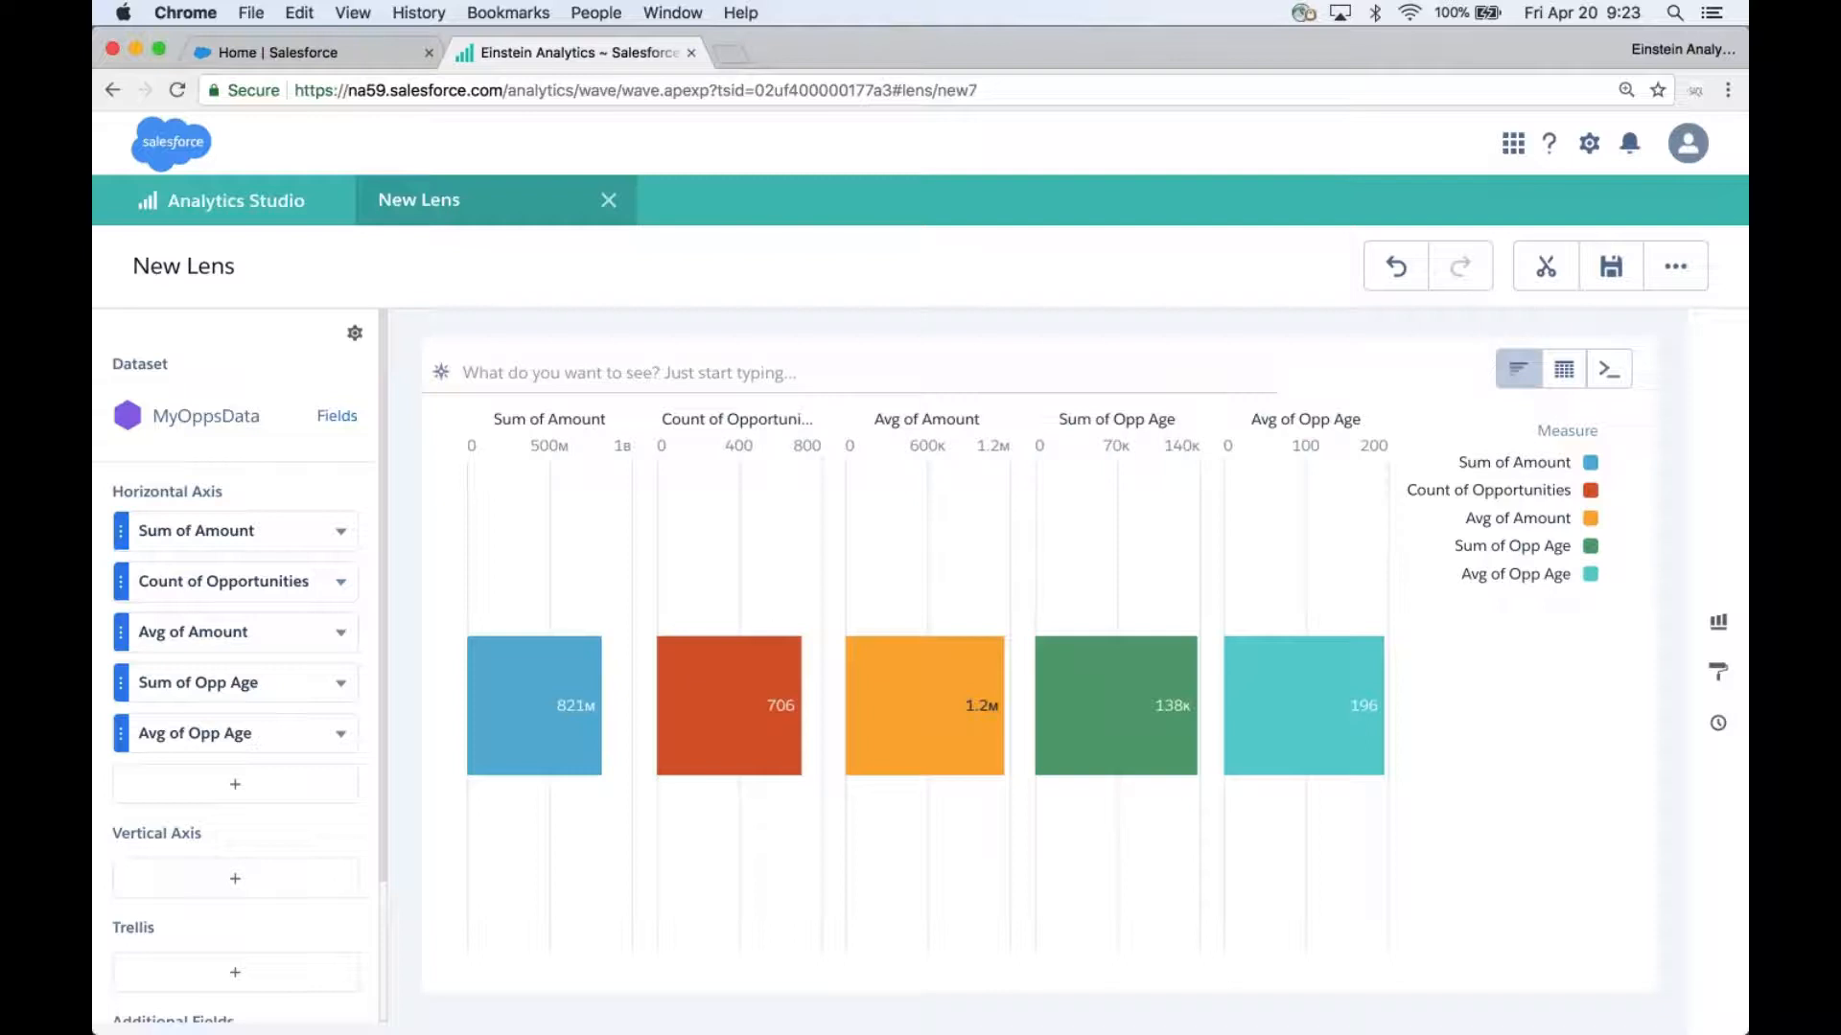
# Clip the lens to a new dashboard and place a number widget based on the clipped step in the grid's upper-left corner.
pyautogui.click(1550, 266)
pyautogui.click(1526, 452)
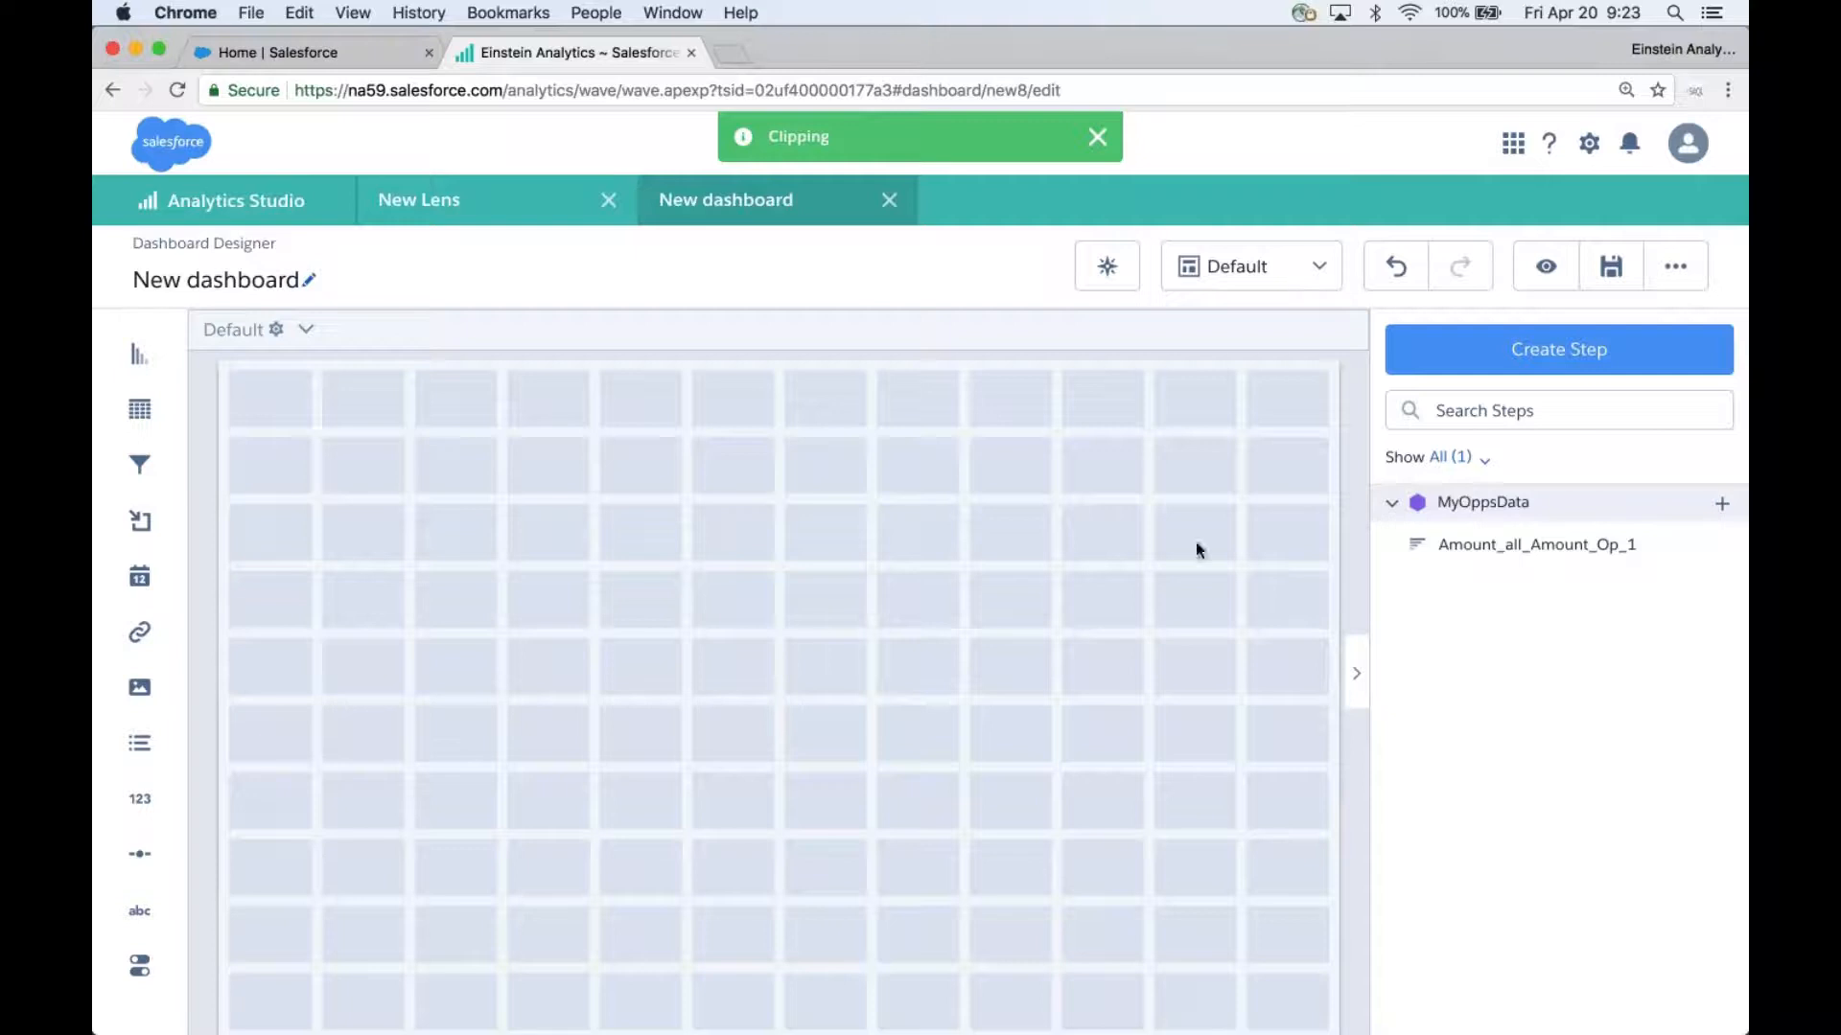
pyautogui.moveTo(149, 800); pyautogui.dragTo(383, 403)
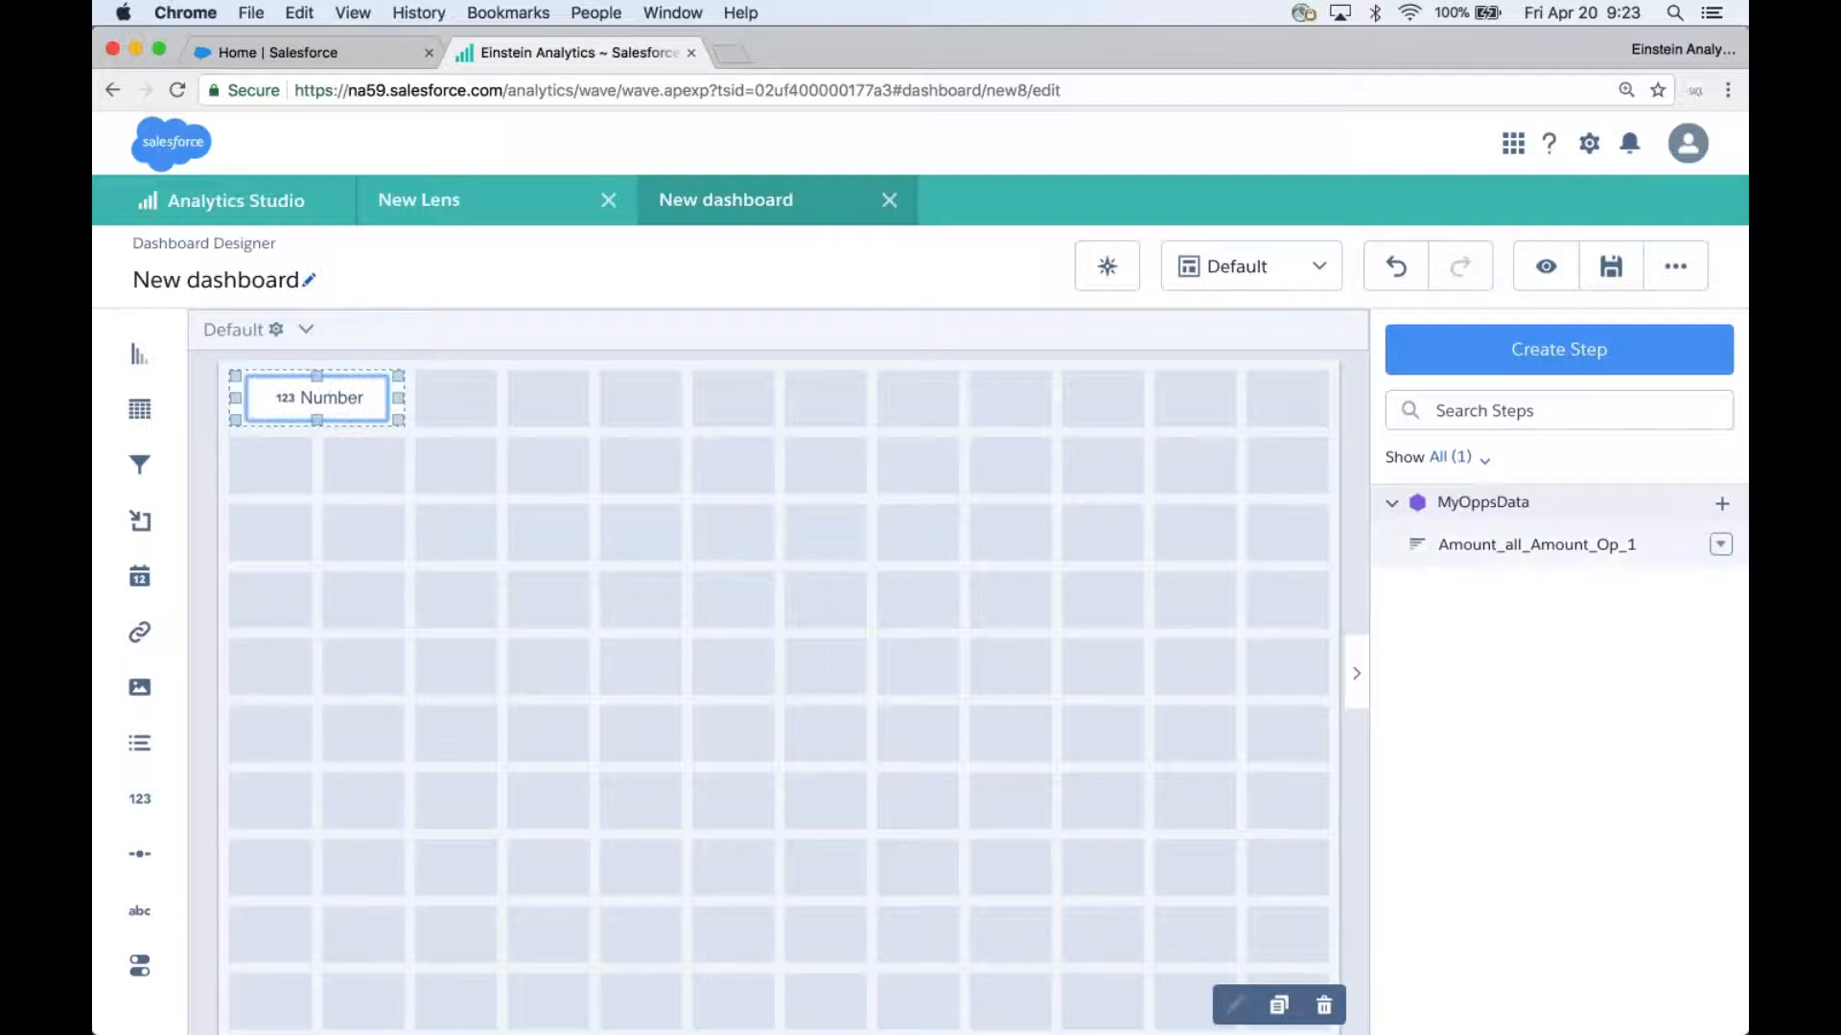
pyautogui.moveTo(1496, 545); pyautogui.dragTo(306, 395)
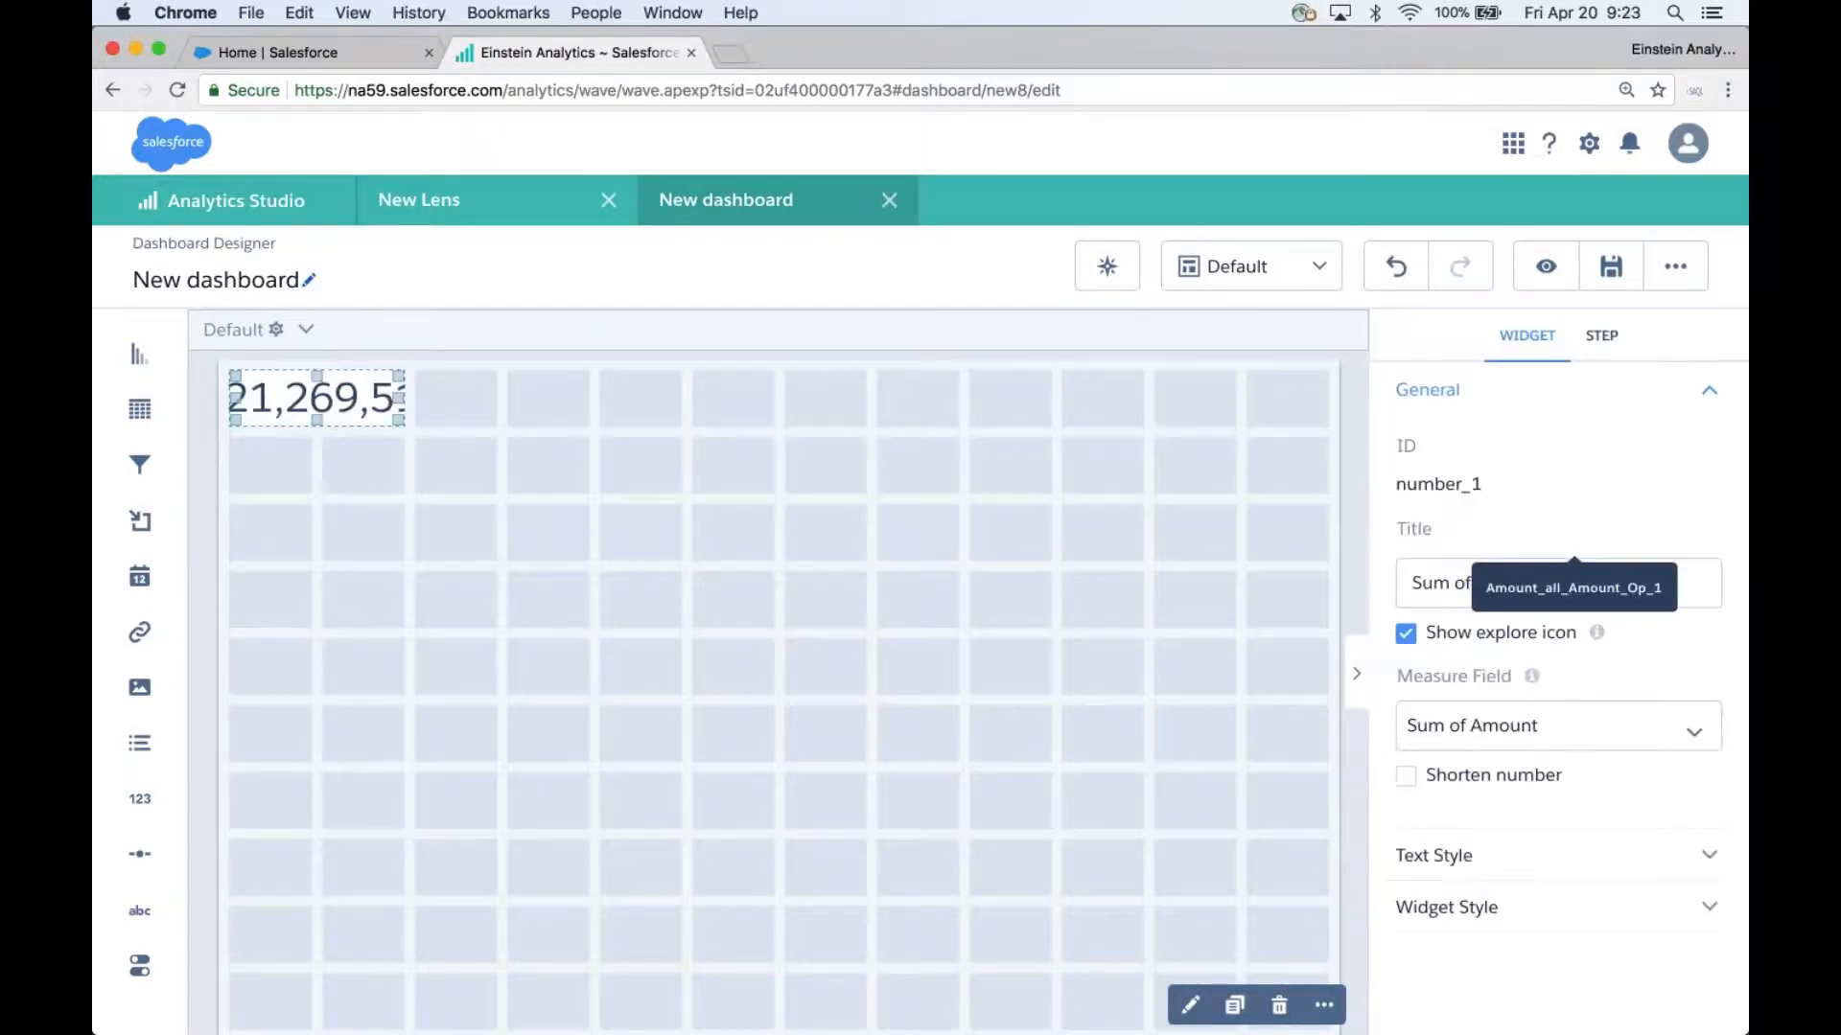
# Duplicate the number widget four times and line the copies up beside it in the dashboard's first row.
pyautogui.click(1234, 1005)
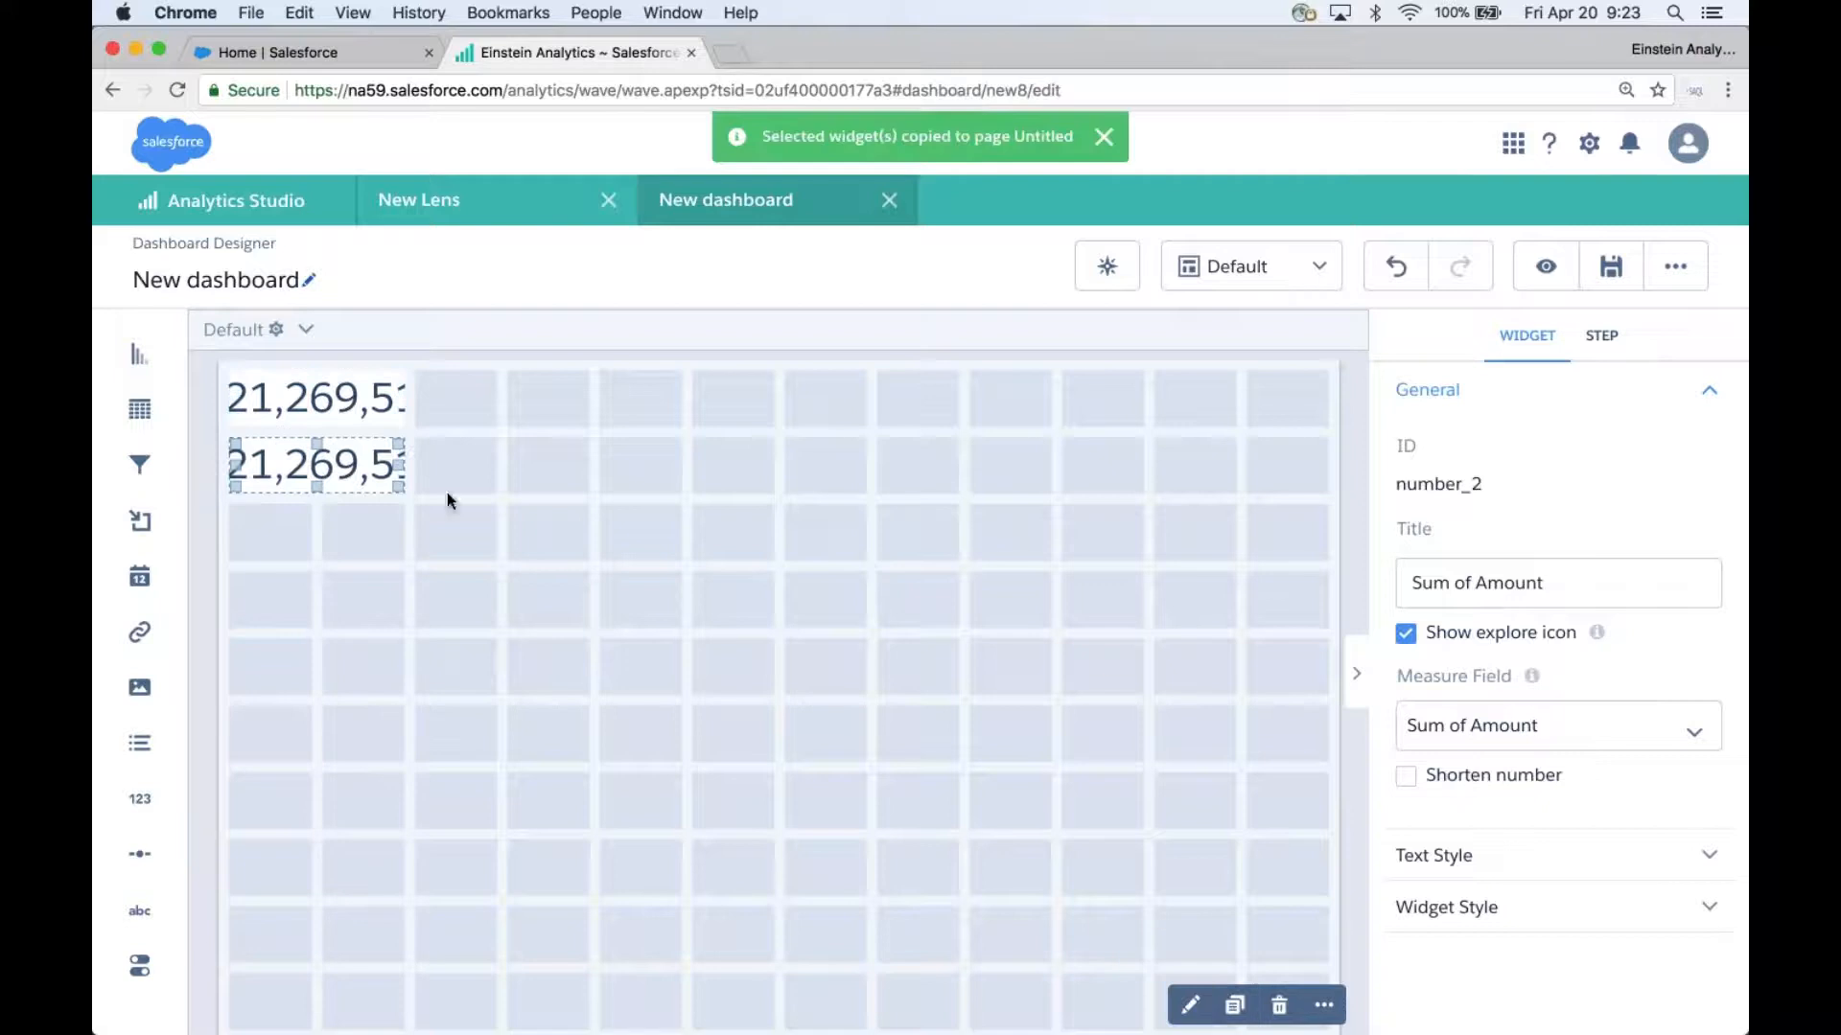
pyautogui.click(1234, 1005)
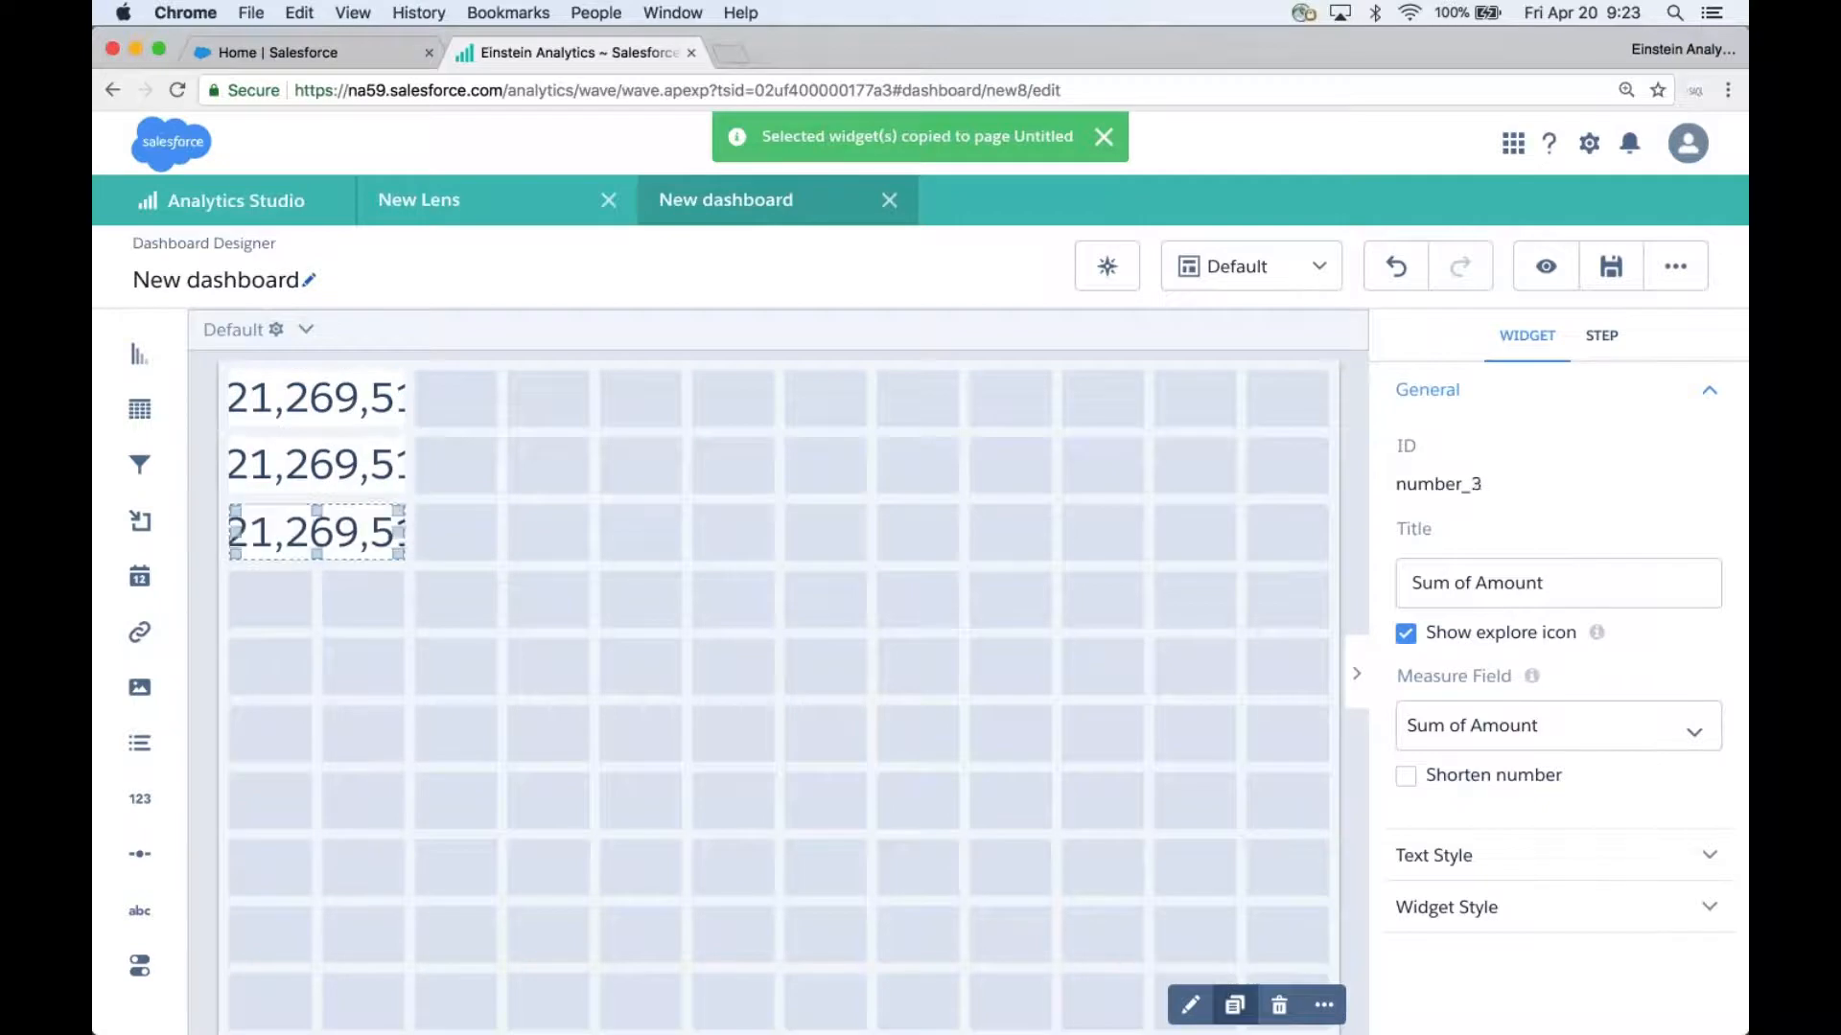
pyautogui.click(1234, 1004)
pyautogui.click(1234, 1005)
pyautogui.moveTo(316, 465); pyautogui.dragTo(499, 398)
pyautogui.moveTo(317, 532); pyautogui.dragTo(740, 417)
pyautogui.moveTo(316, 599); pyautogui.dragTo(935, 427)
pyautogui.moveTo(316, 664); pyautogui.dragTo(1066, 398)
# Delete the four duplicated number widgets, keeping only the original in the first row.
pyautogui.click(368, 410)
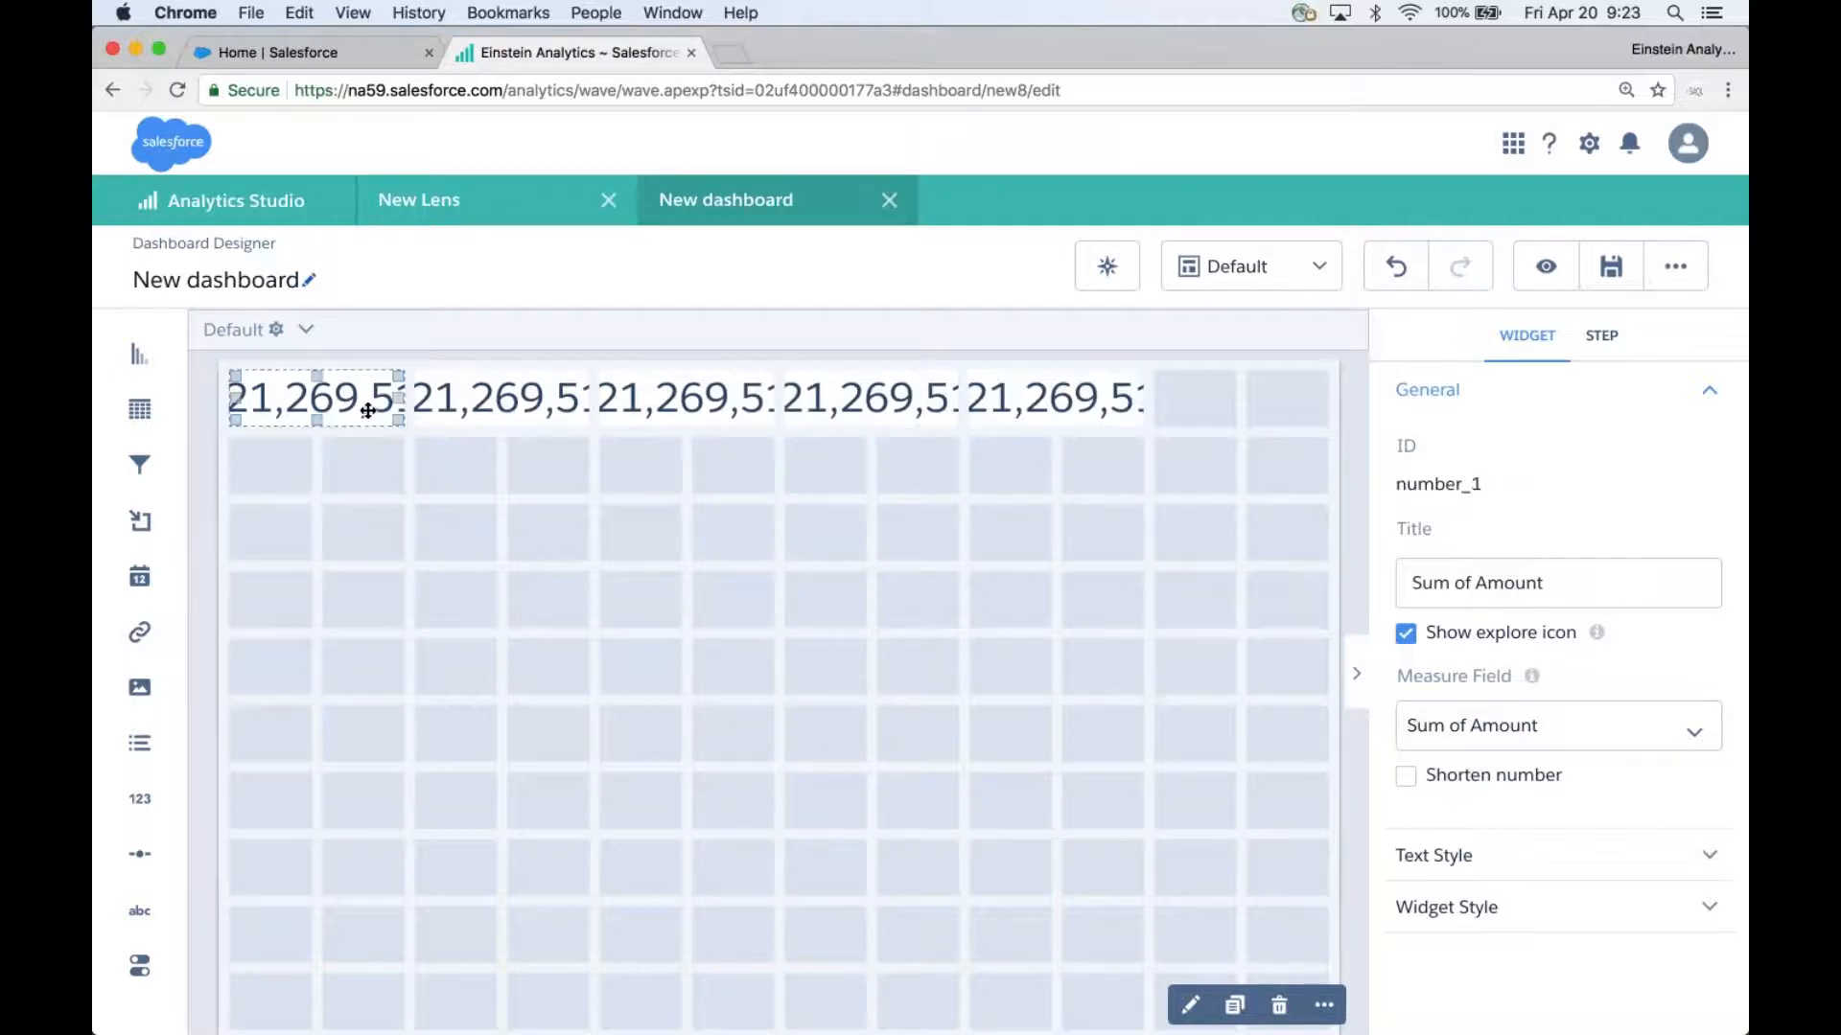
pyautogui.click(1055, 401)
pyautogui.press('Delete')
pyautogui.click(841, 412)
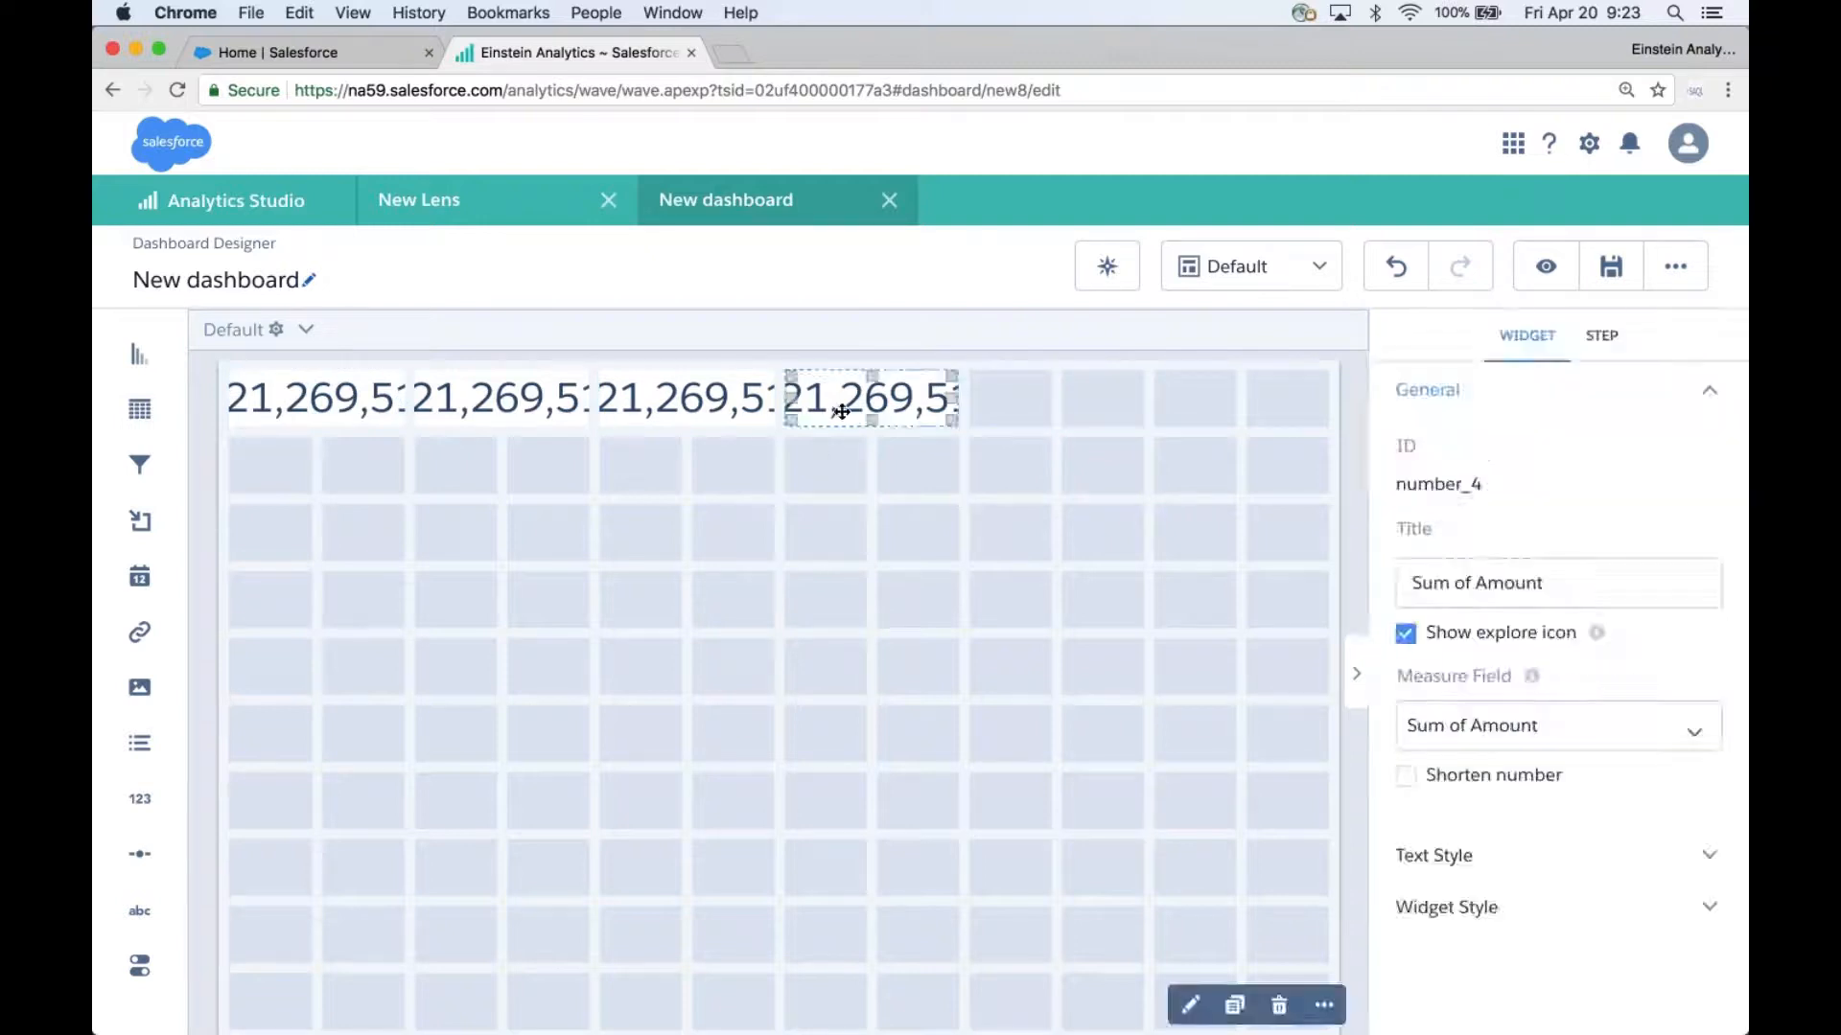
pyautogui.press('Delete')
pyautogui.click(671, 401)
pyautogui.press('Delete')
pyautogui.click(498, 400)
pyautogui.press('Delete')
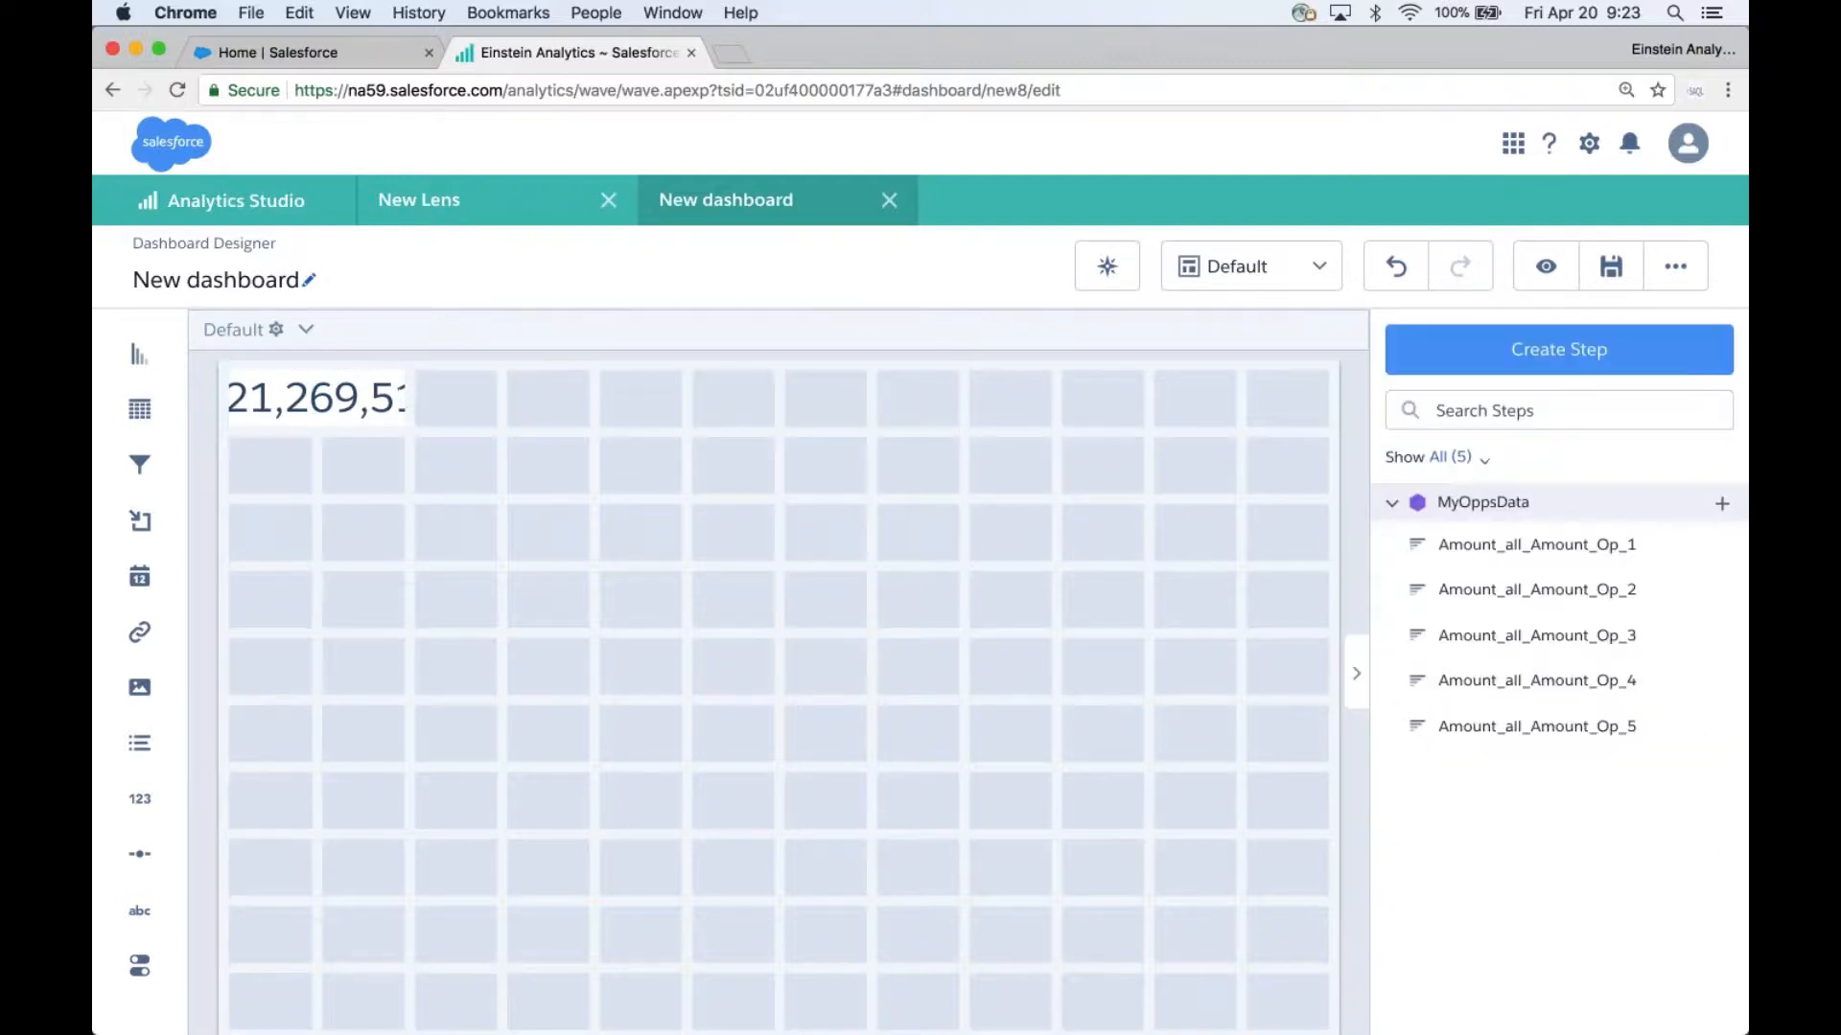
# Turn on number shortening for the remaining Sum of Amount widget.
pyautogui.click(333, 388)
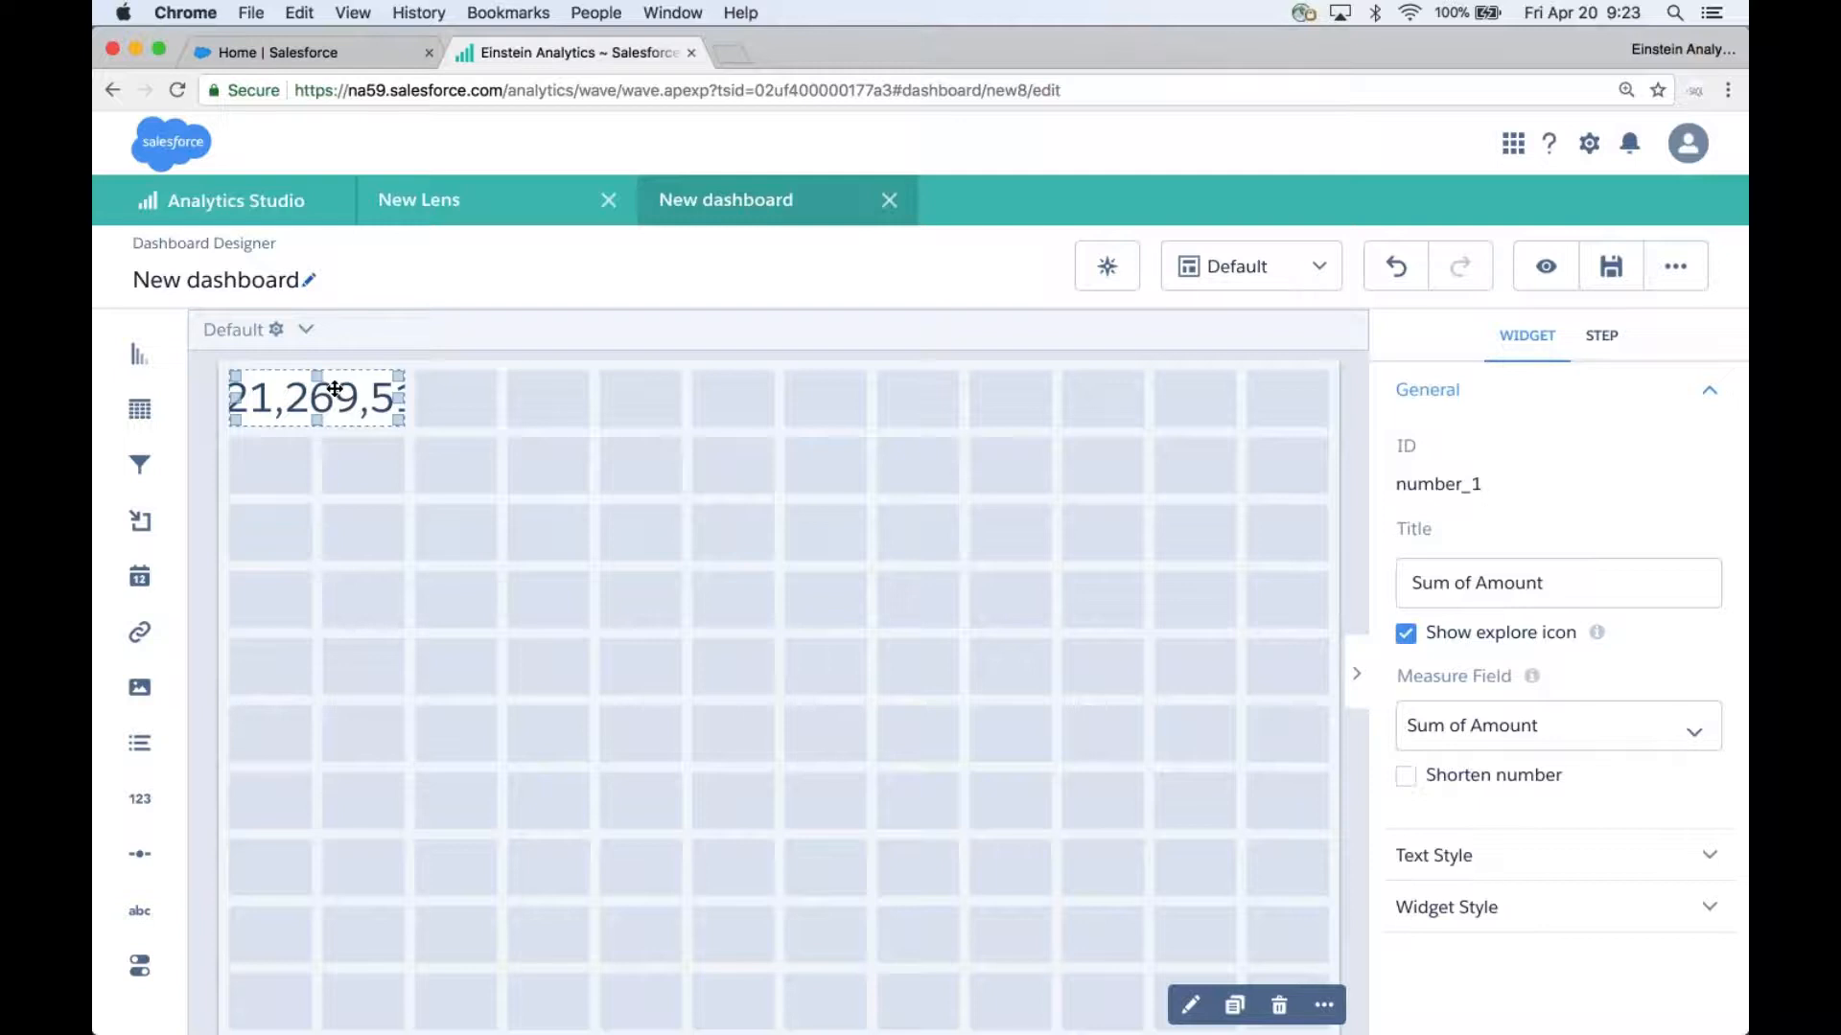
pyautogui.click(1406, 775)
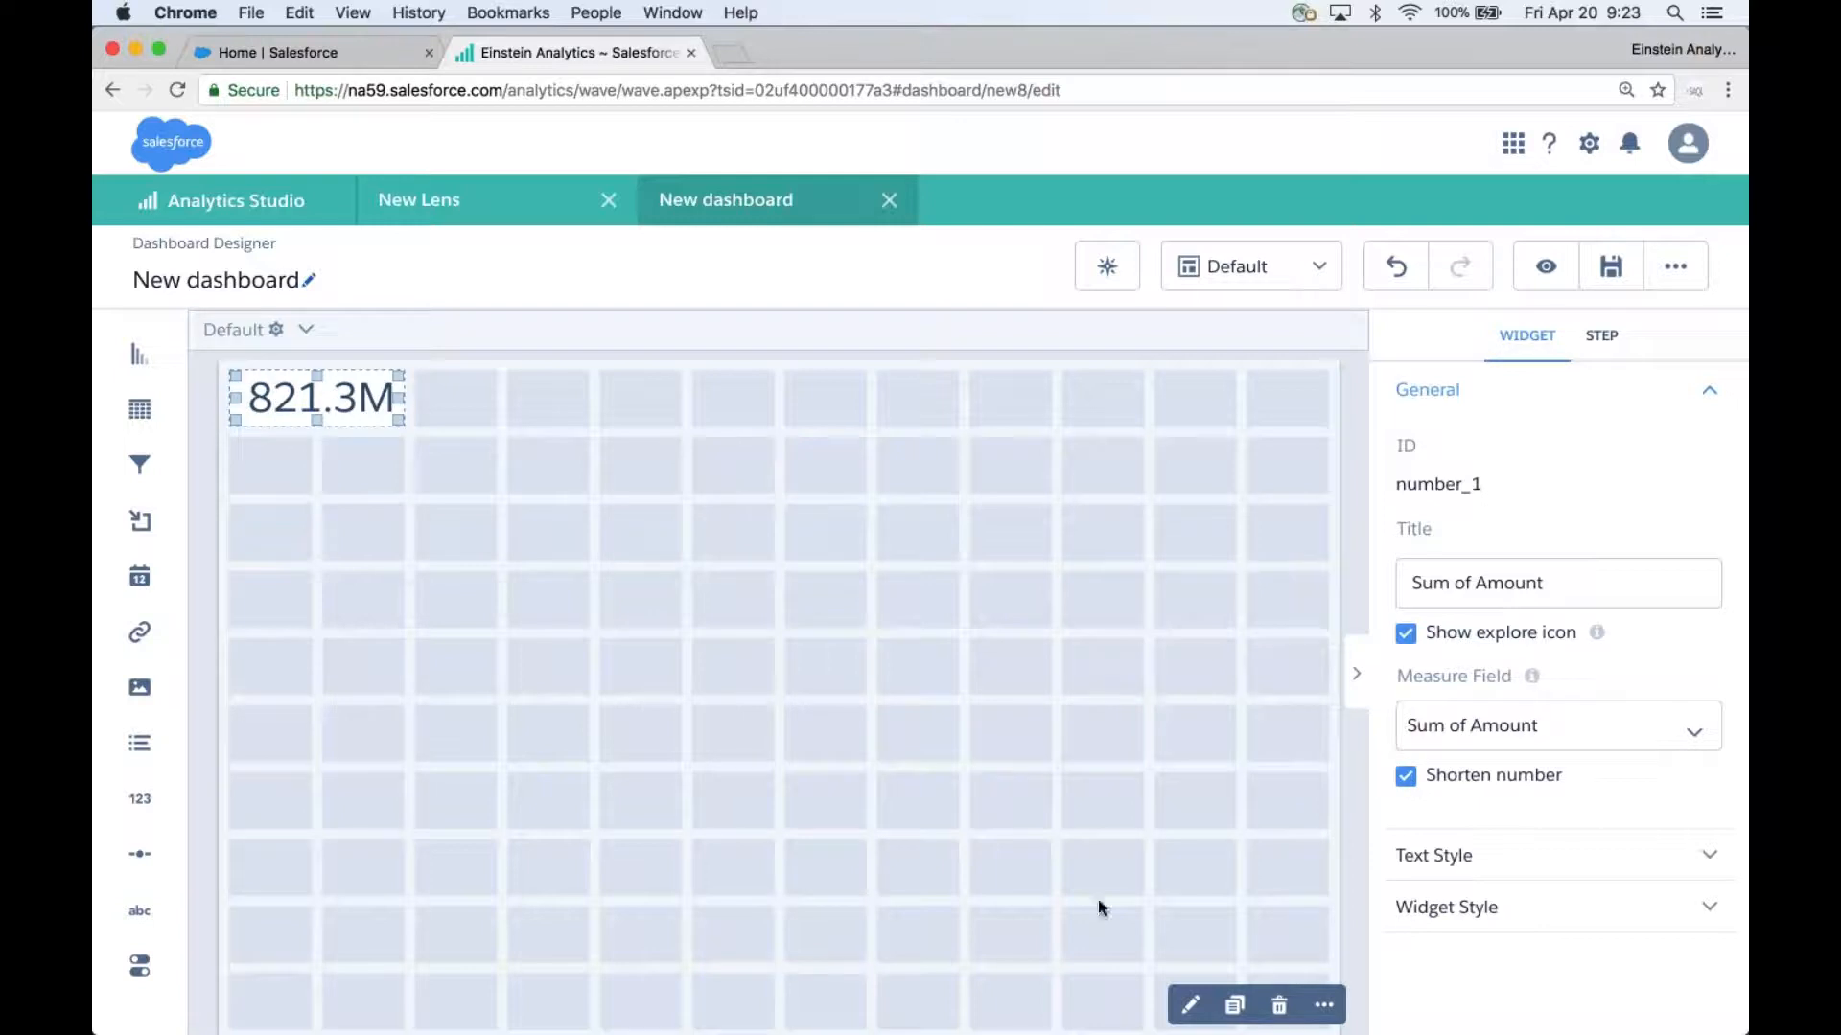
pyautogui.click(1190, 1005)
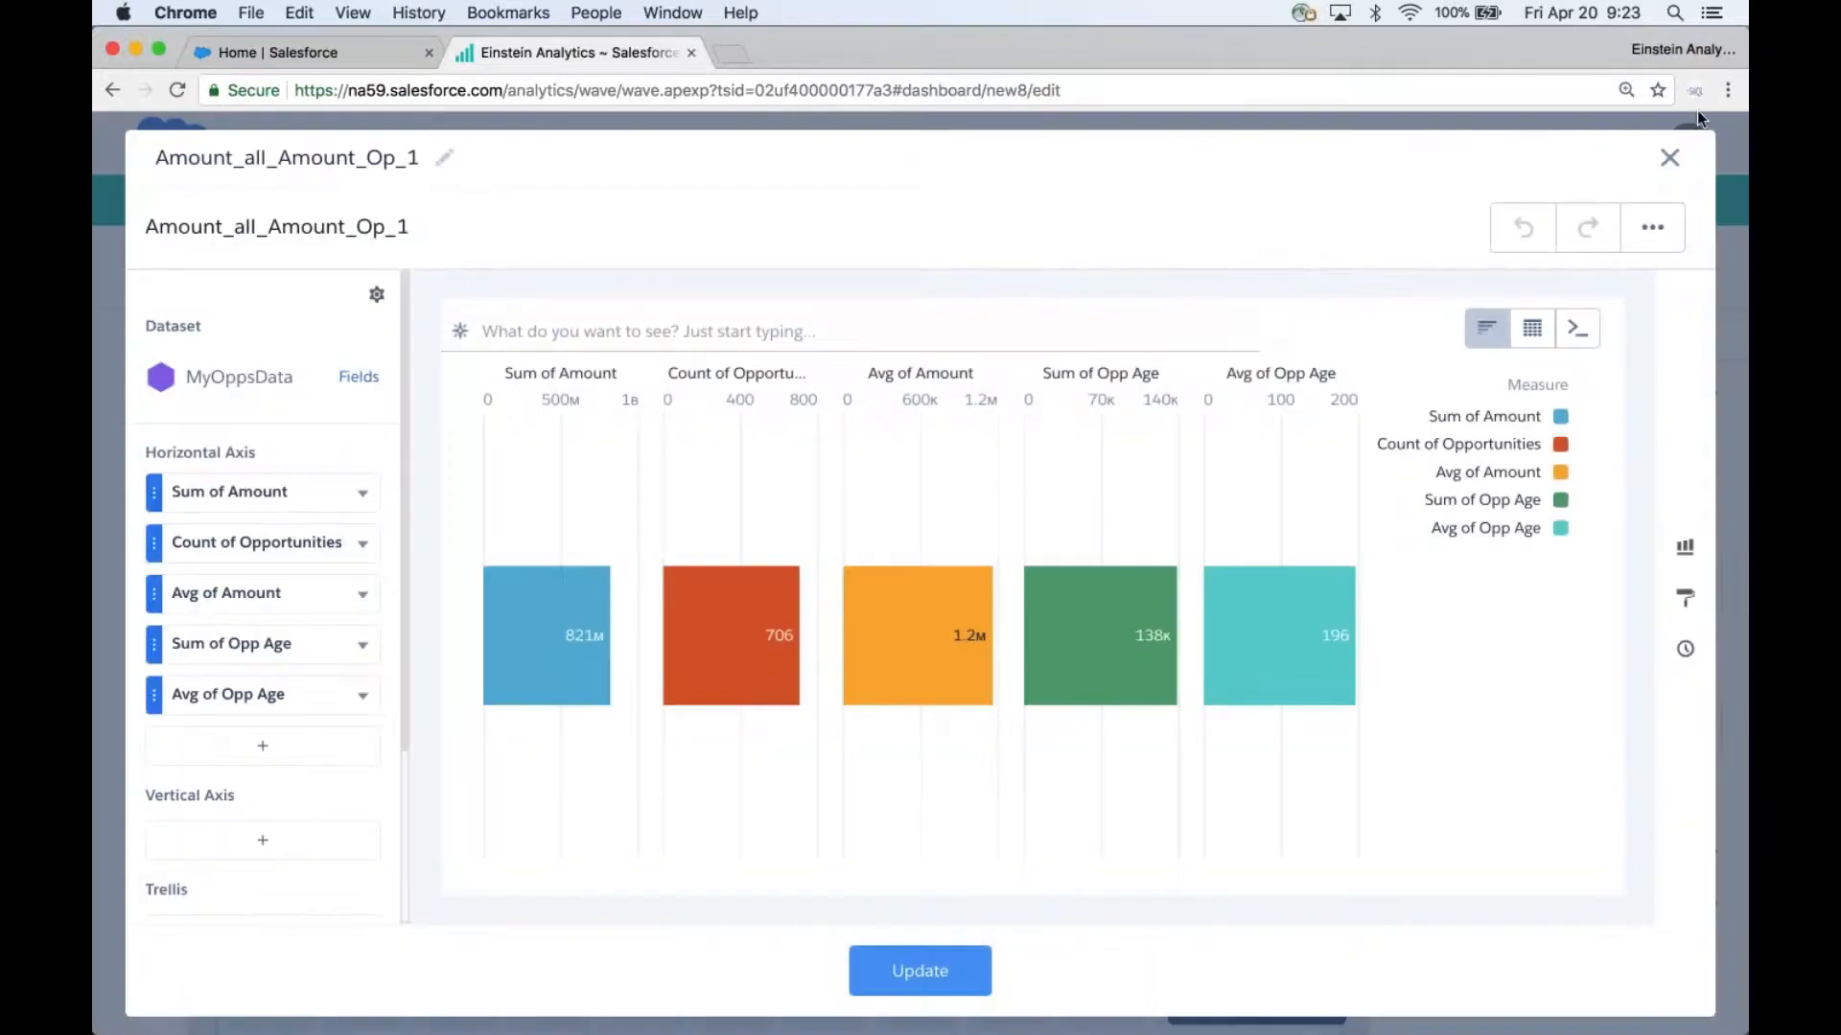
pyautogui.click(1669, 158)
# Make four copies of the shortened number widget and arrange all five side by side along the first row.
pyautogui.click(1249, 1005)
pyautogui.click(1249, 1005)
pyautogui.click(1249, 1005)
pyautogui.click(1249, 1005)
pyautogui.moveTo(343, 475); pyautogui.dragTo(527, 408)
pyautogui.moveTo(326, 532); pyautogui.dragTo(695, 415)
pyautogui.moveTo(316, 599); pyautogui.dragTo(878, 408)
pyautogui.moveTo(321, 665); pyautogui.dragTo(1069, 426)
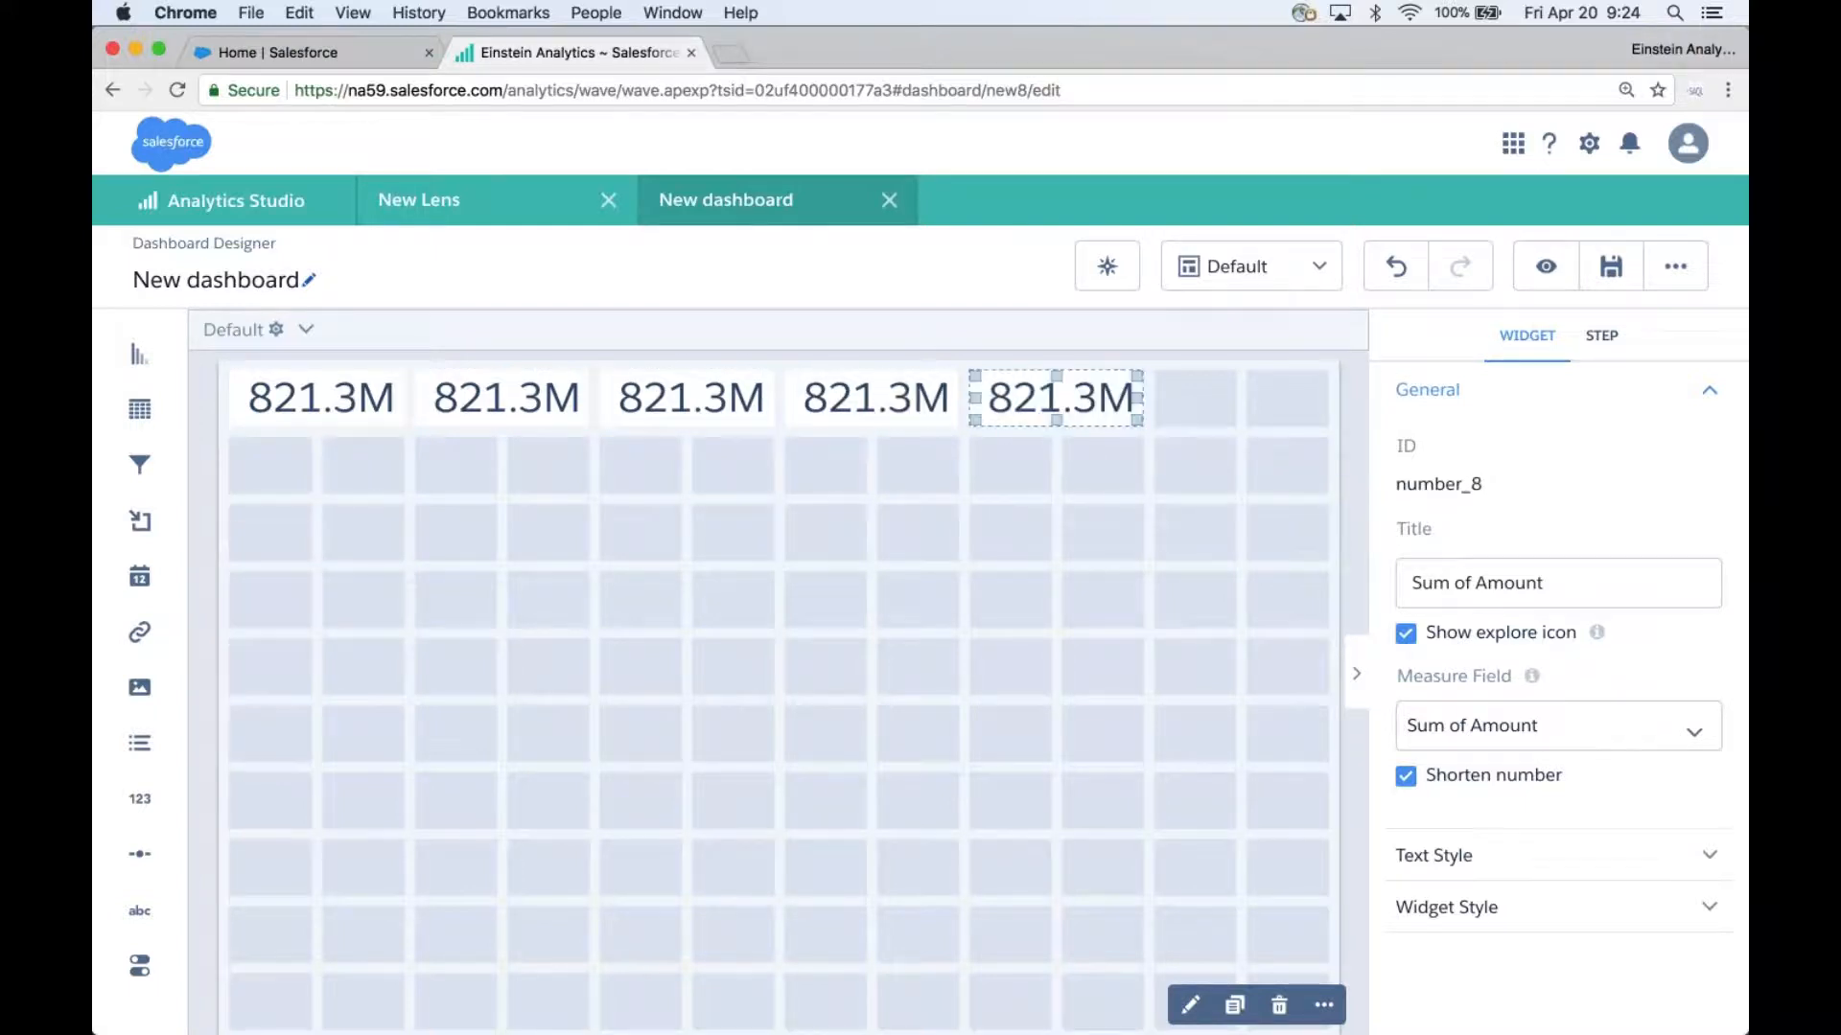
# Set the second number widget's measure to Count of Opportunities and the third's to Avg of Amount.
pyautogui.click(522, 403)
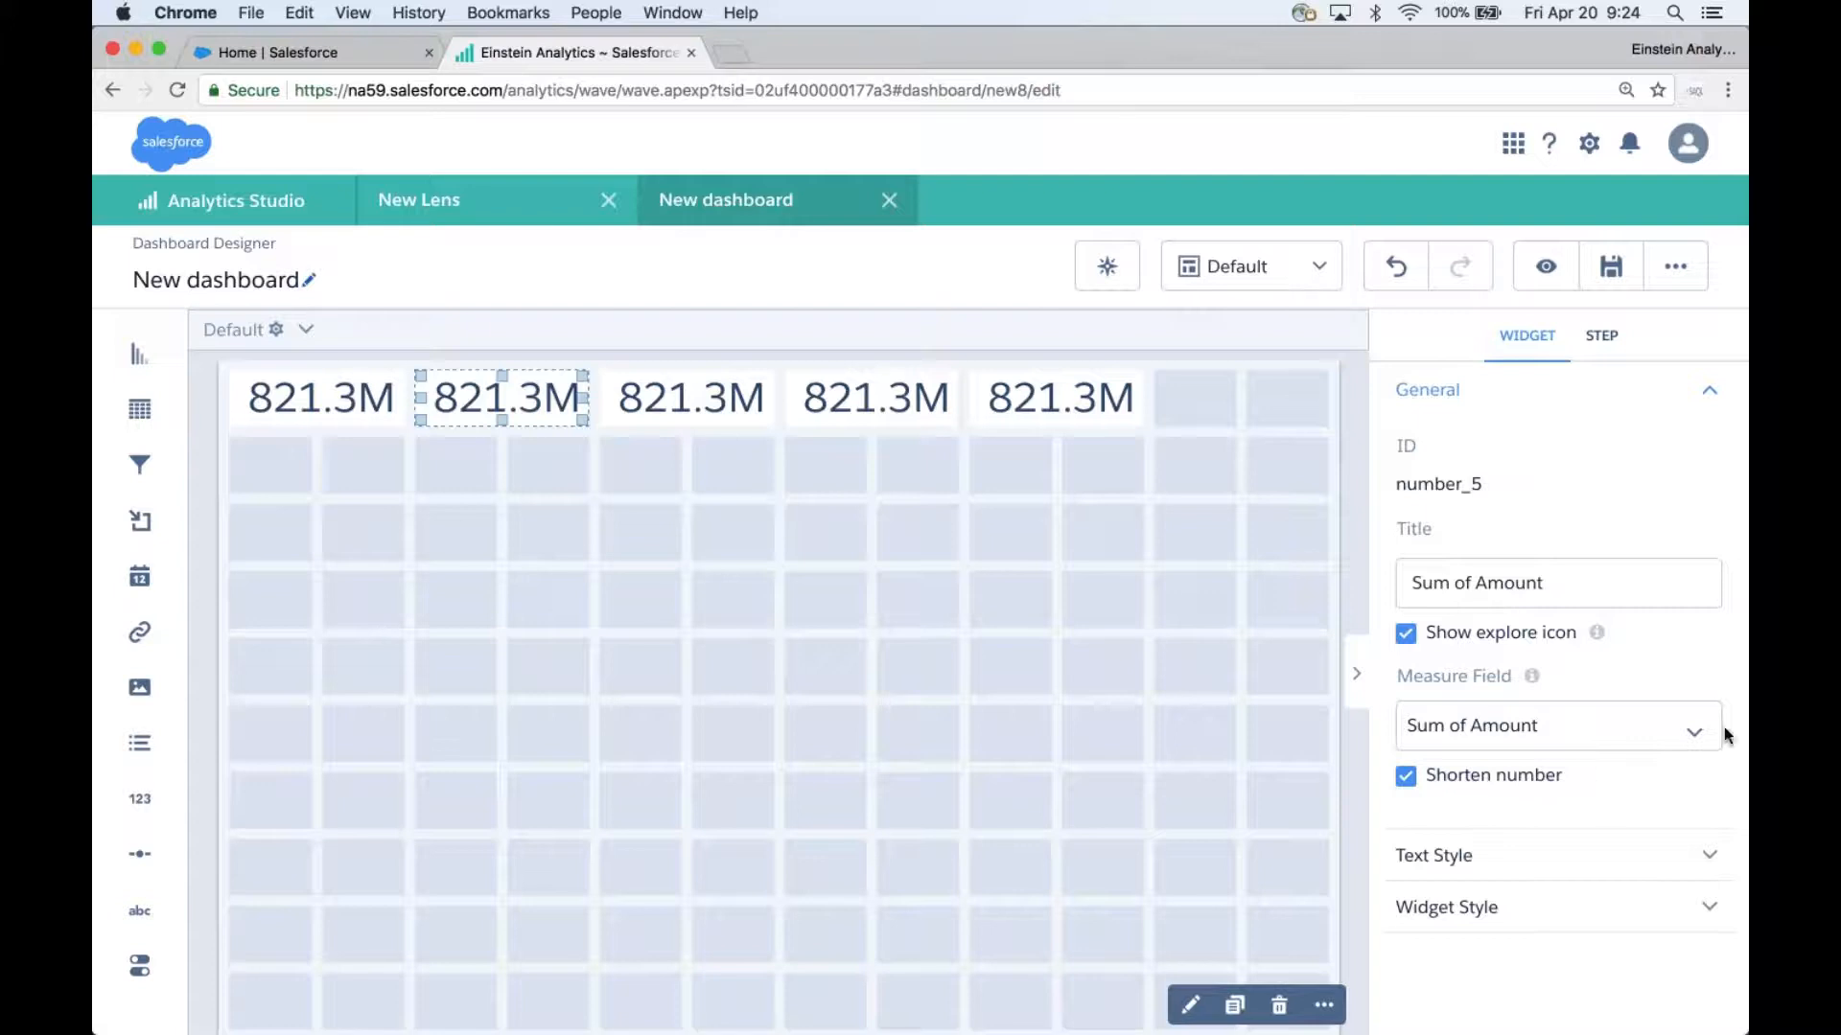
pyautogui.click(1596, 726)
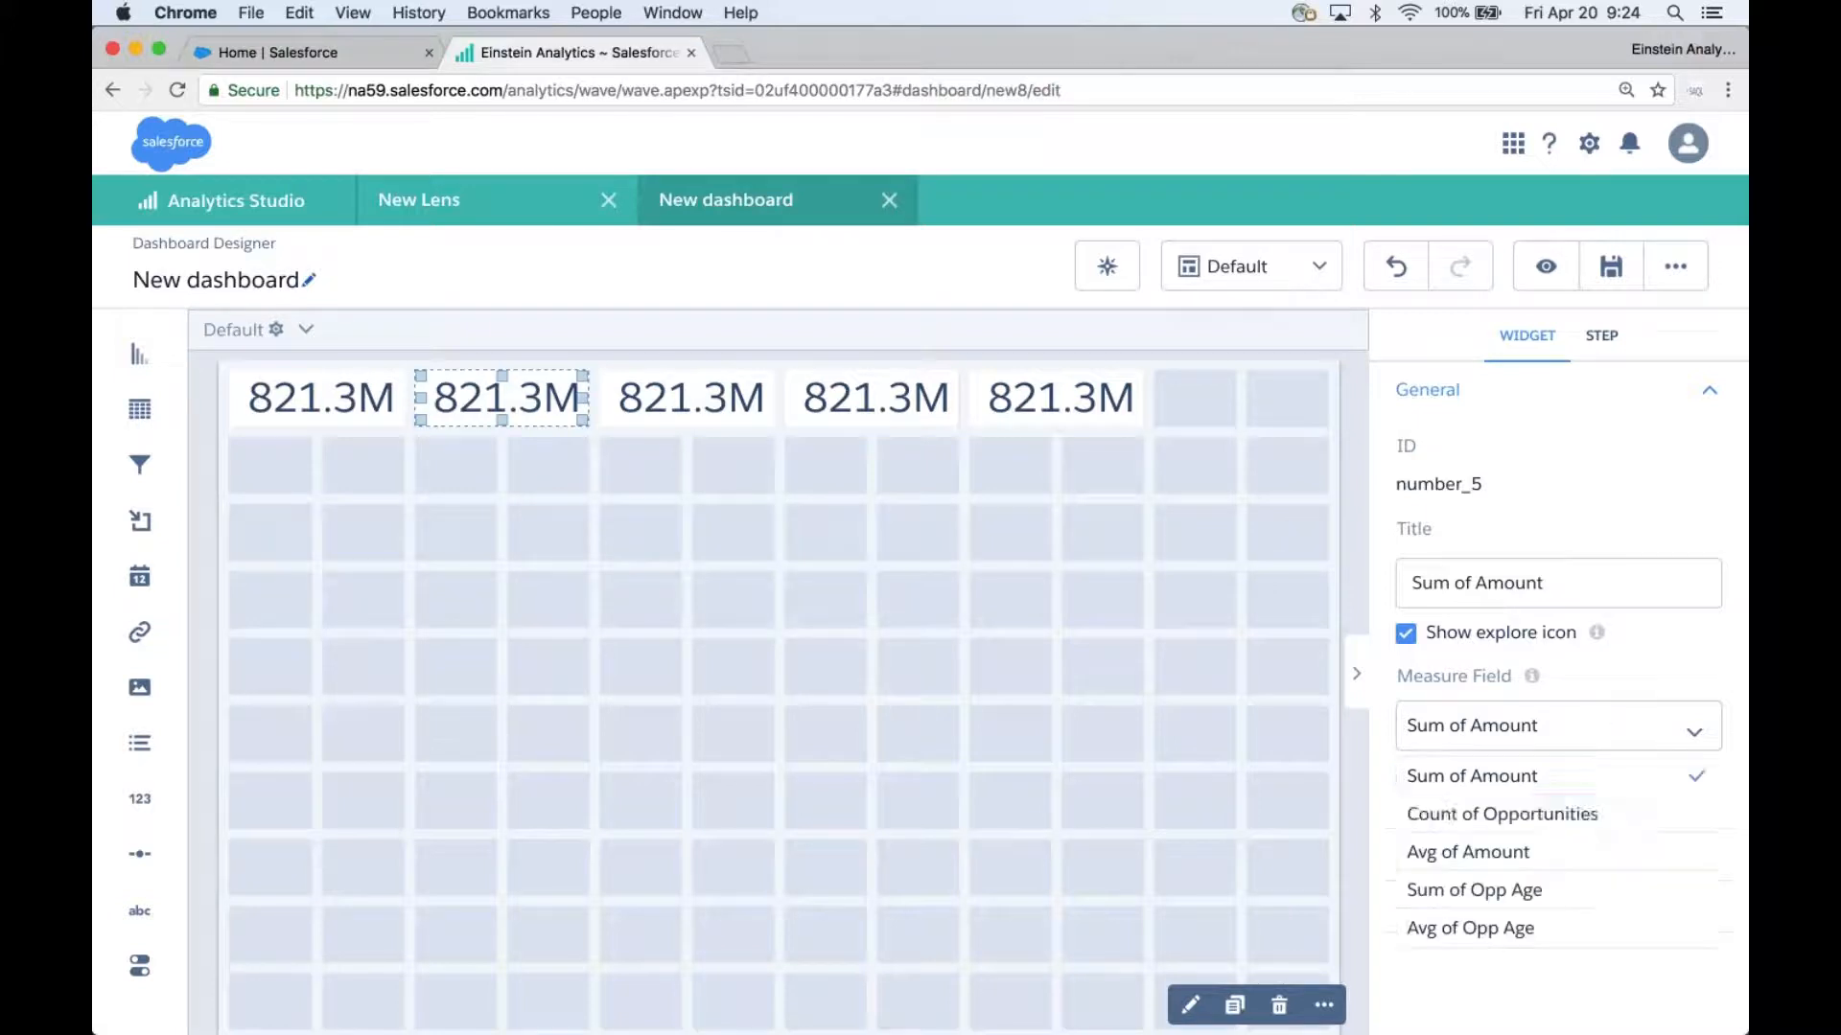
pyautogui.click(1573, 814)
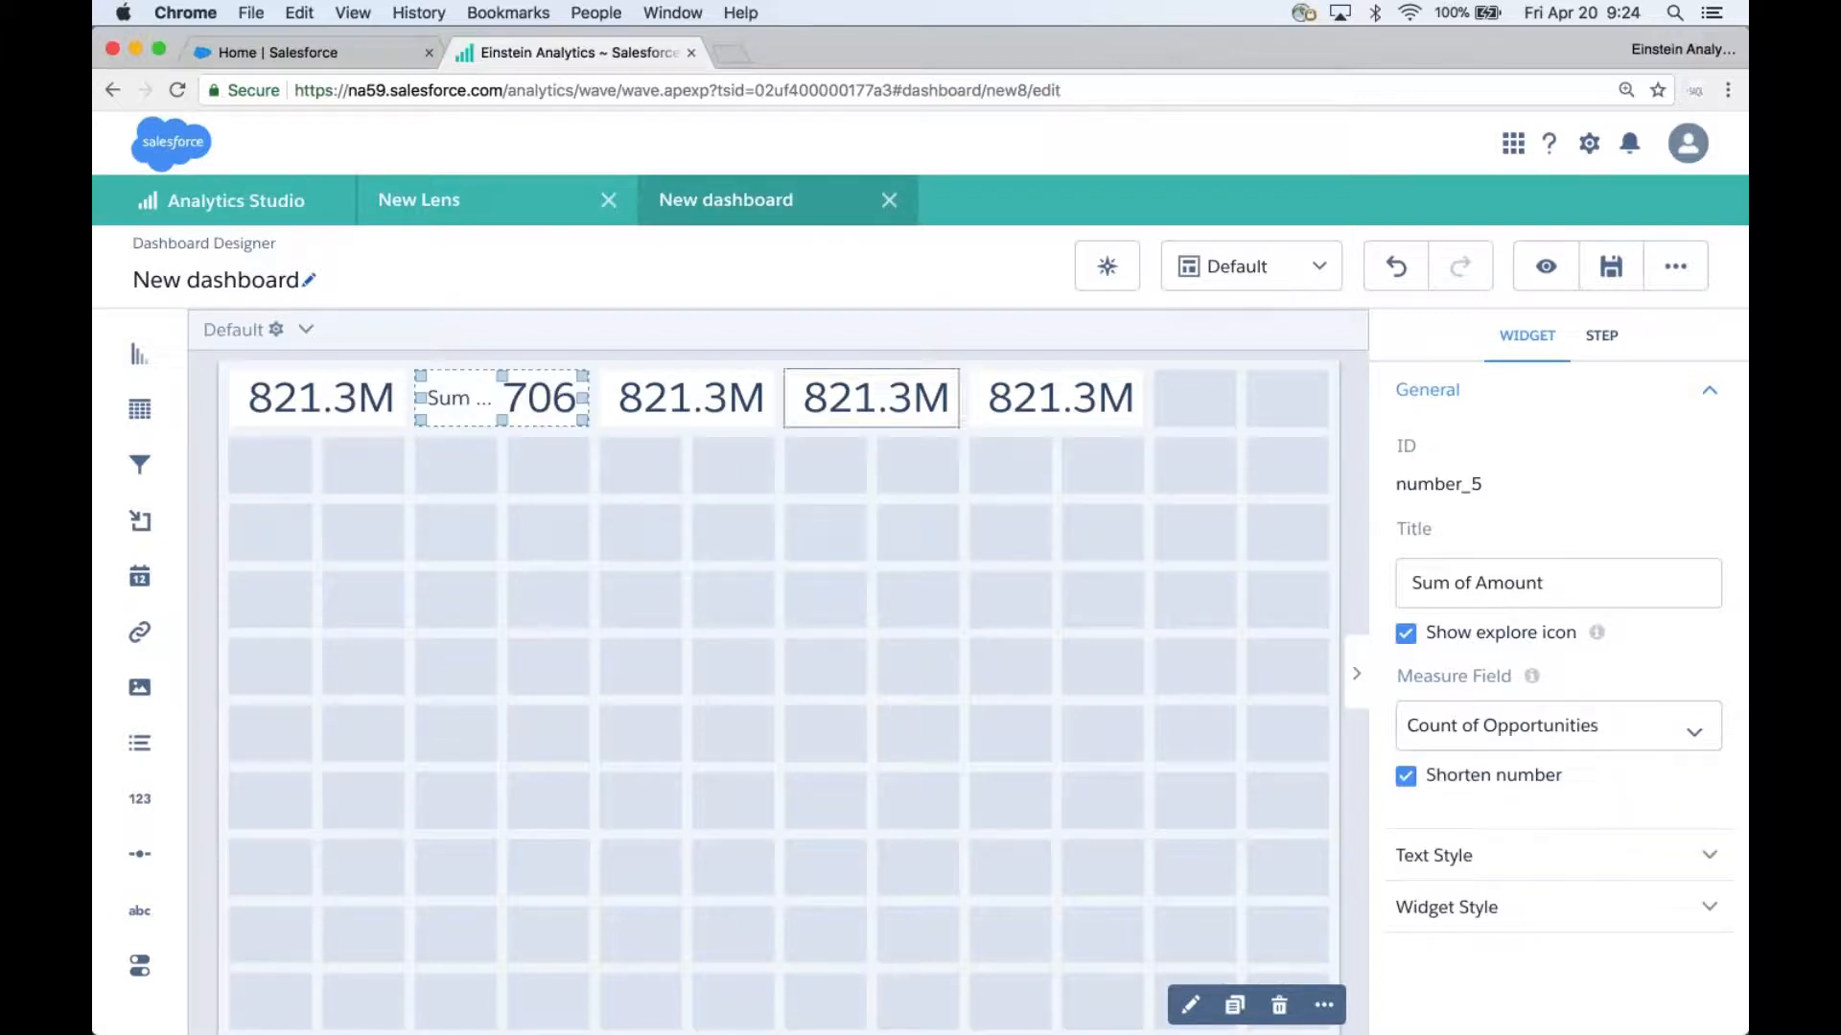
pyautogui.click(733, 383)
pyautogui.click(1543, 726)
pyautogui.click(1553, 852)
# Set the fourth number widget's measure to Sum of Opp Age and the fifth's to Avg of Opp Age.
pyautogui.click(889, 404)
pyautogui.click(1543, 726)
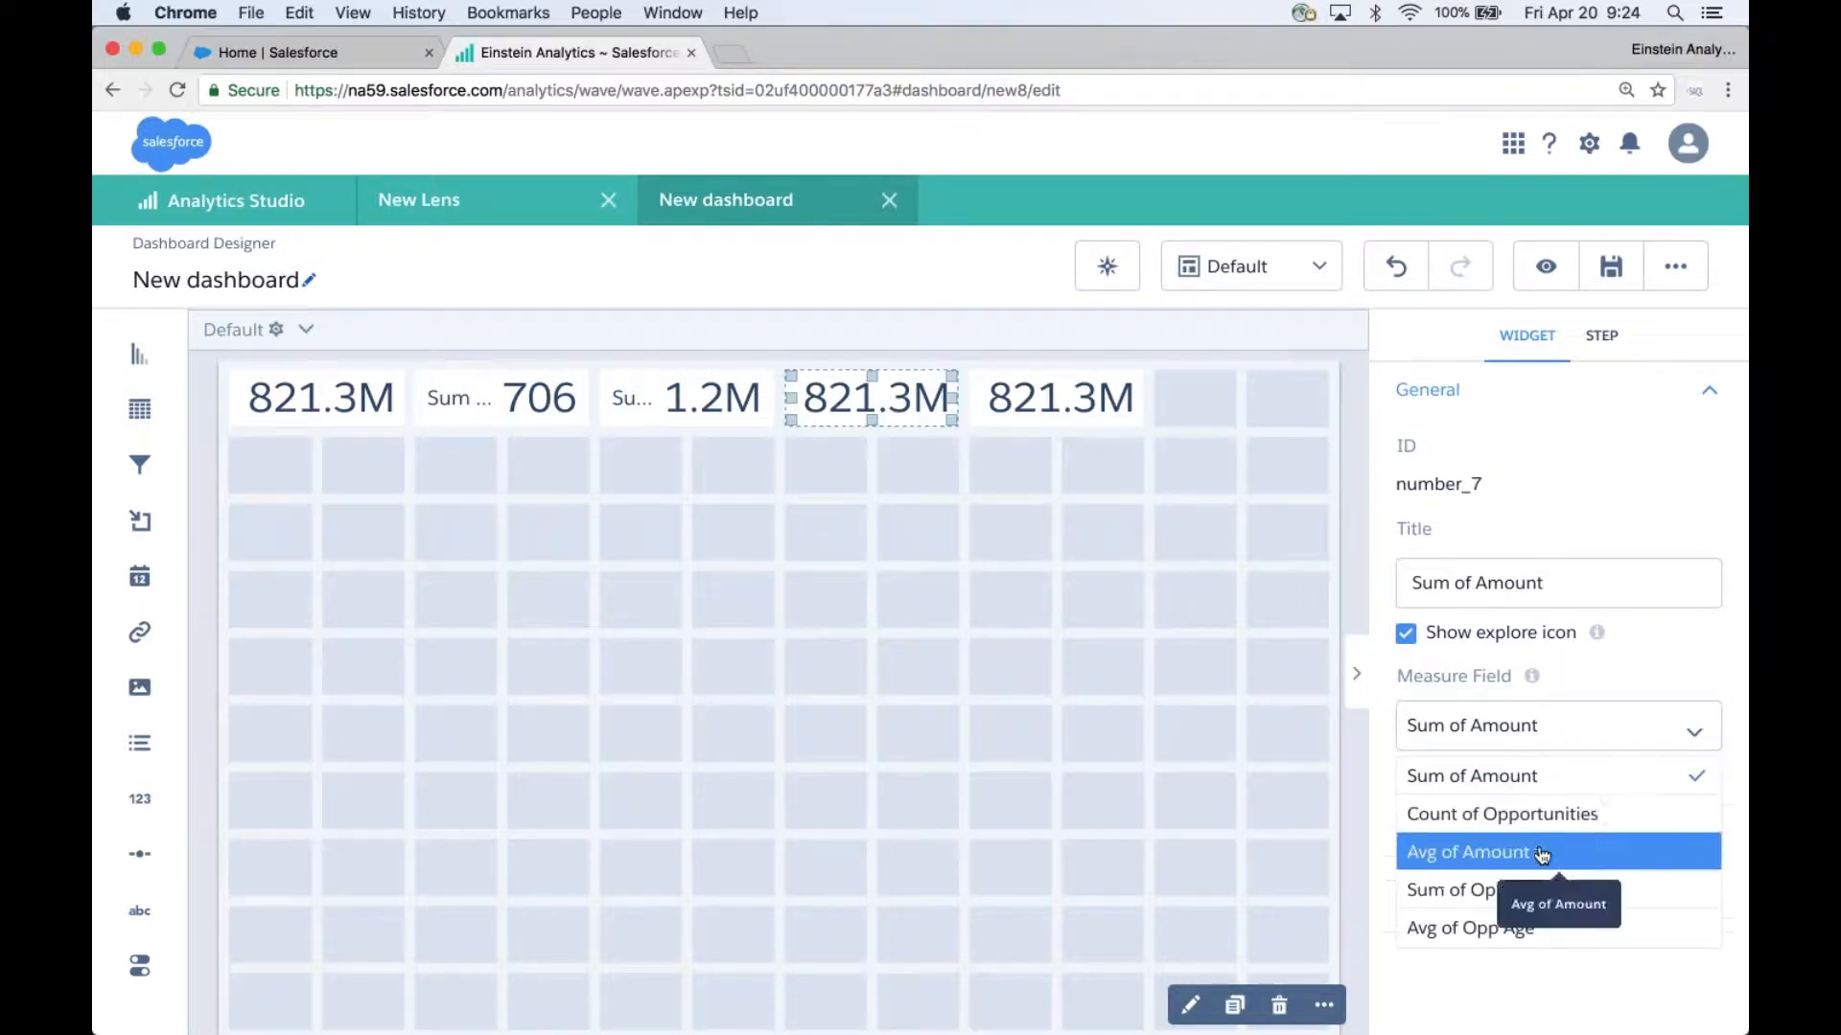
pyautogui.click(1535, 929)
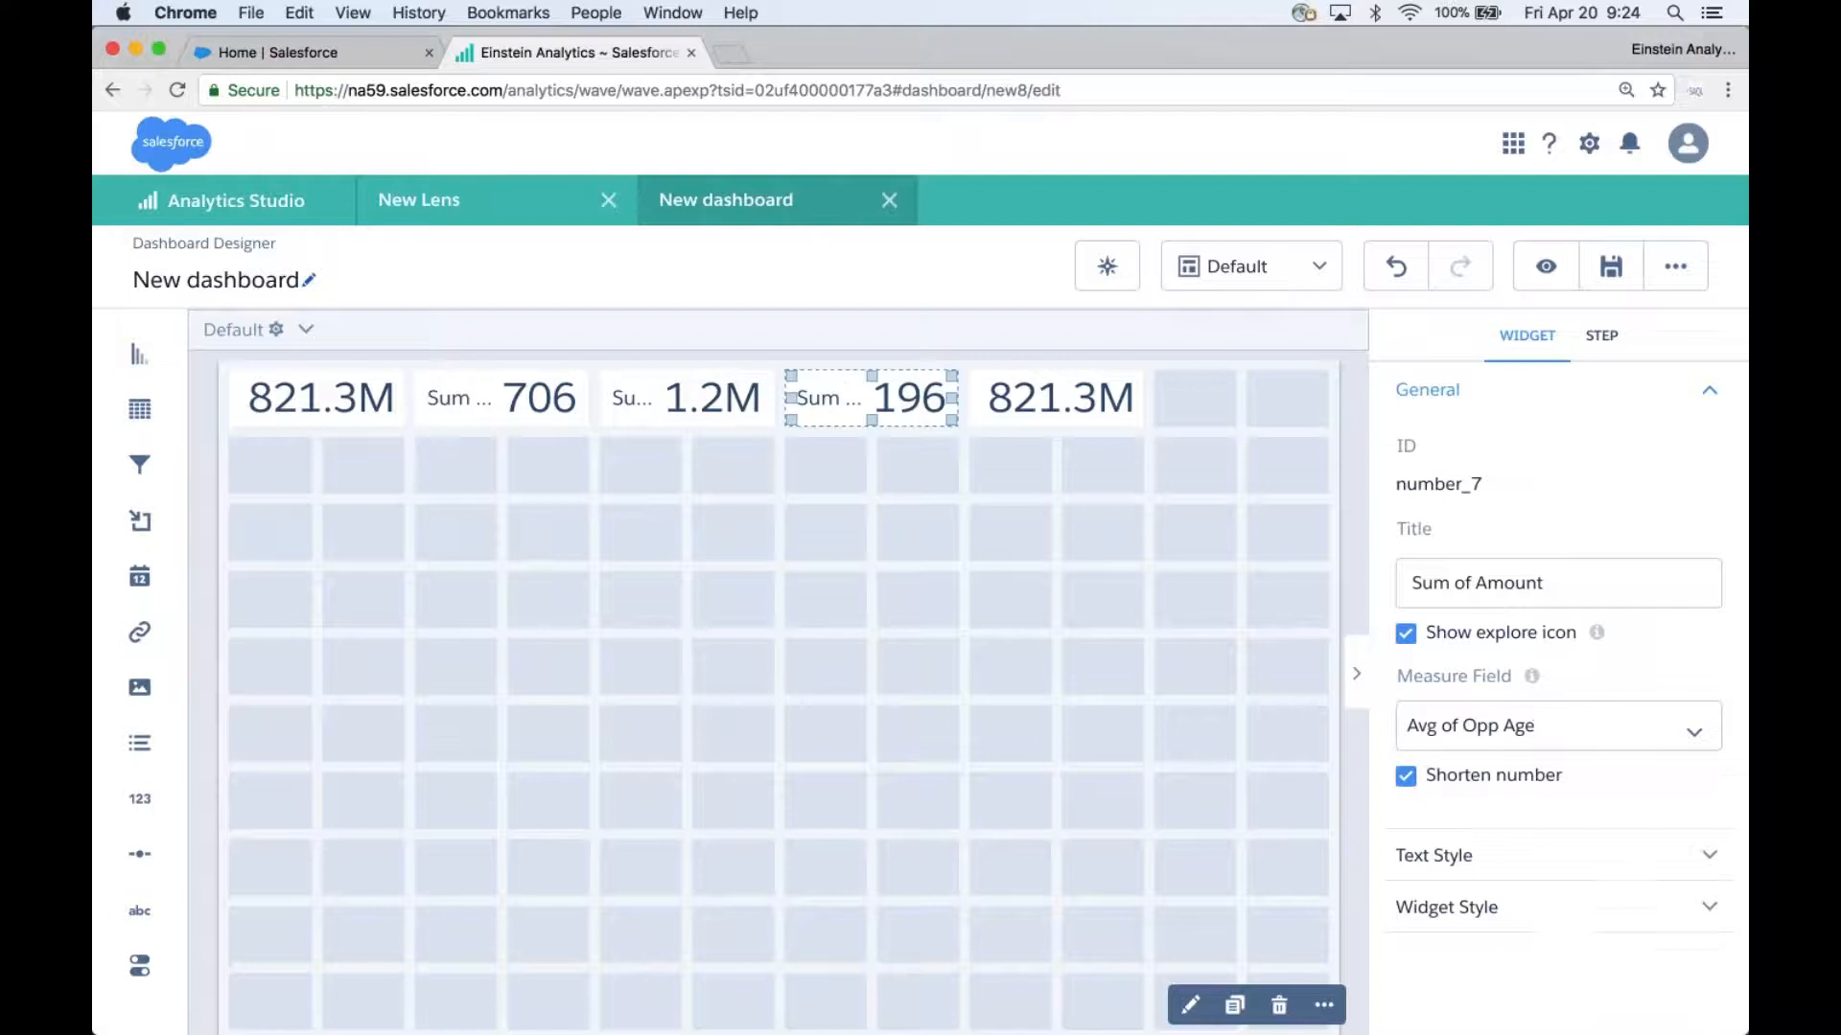
pyautogui.click(1499, 726)
pyautogui.click(1519, 890)
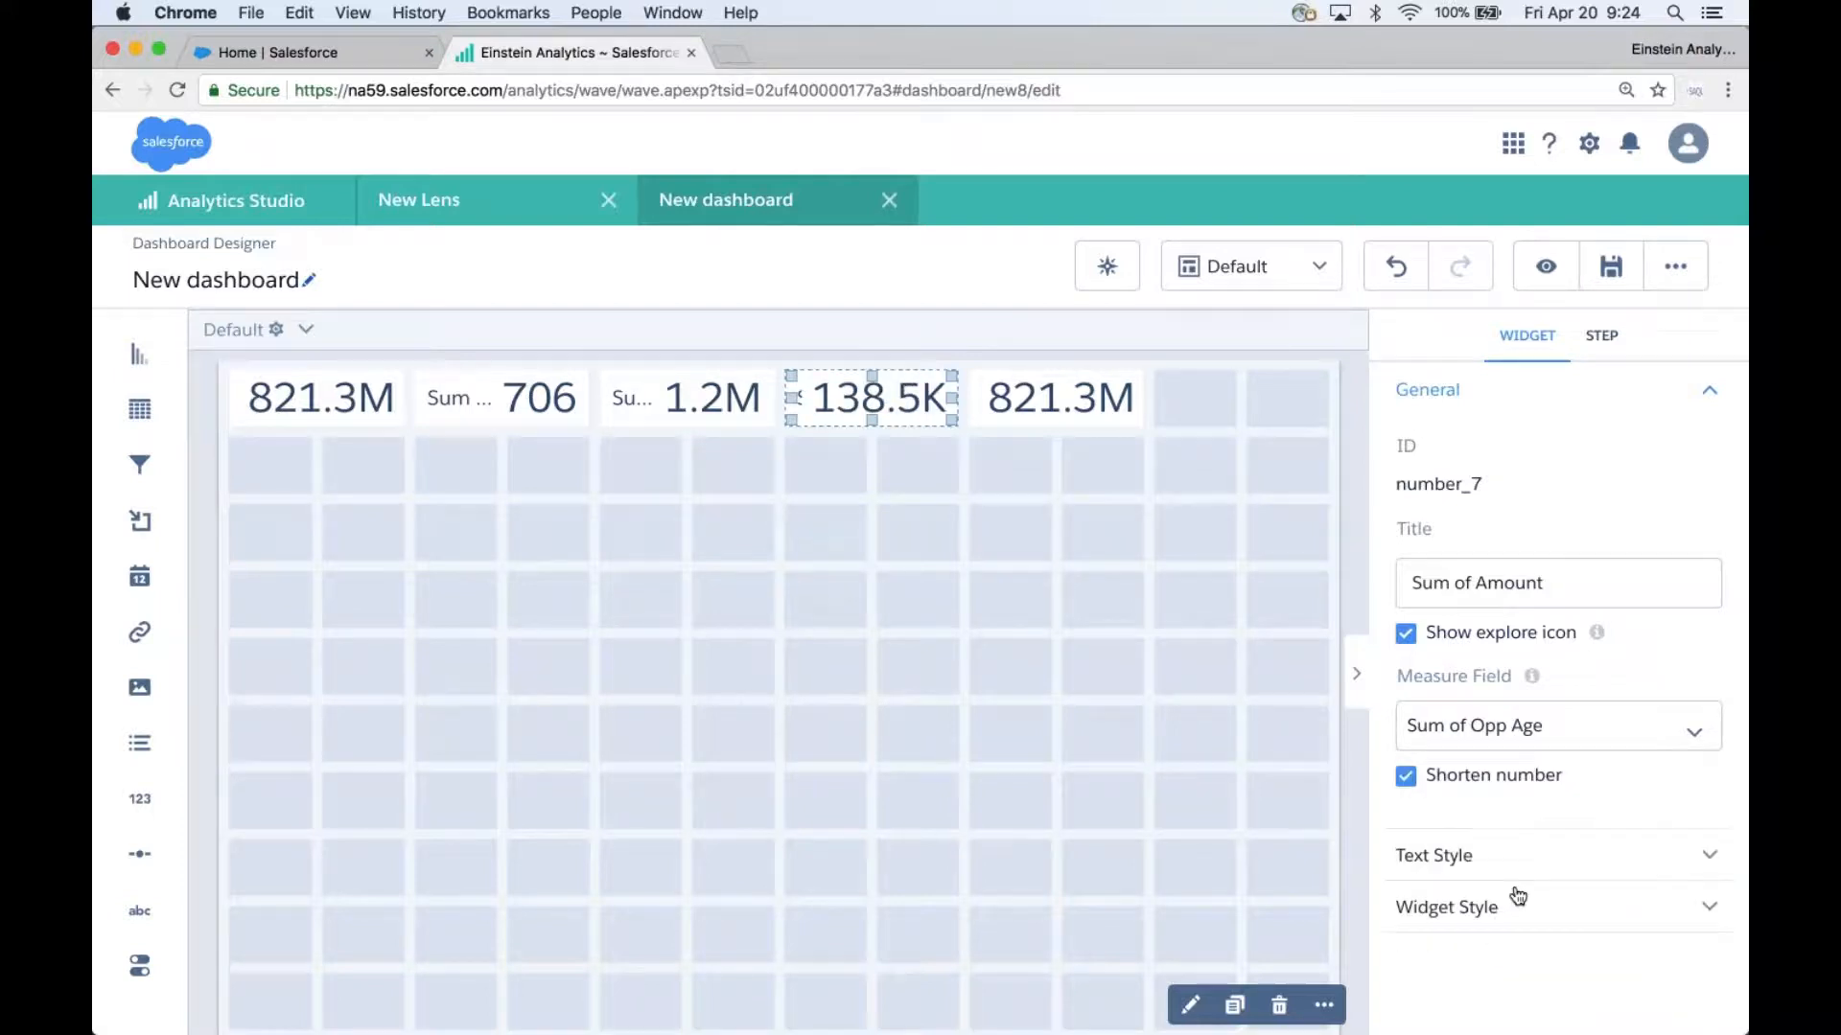
pyautogui.click(1049, 395)
pyautogui.click(1500, 729)
pyautogui.click(1496, 928)
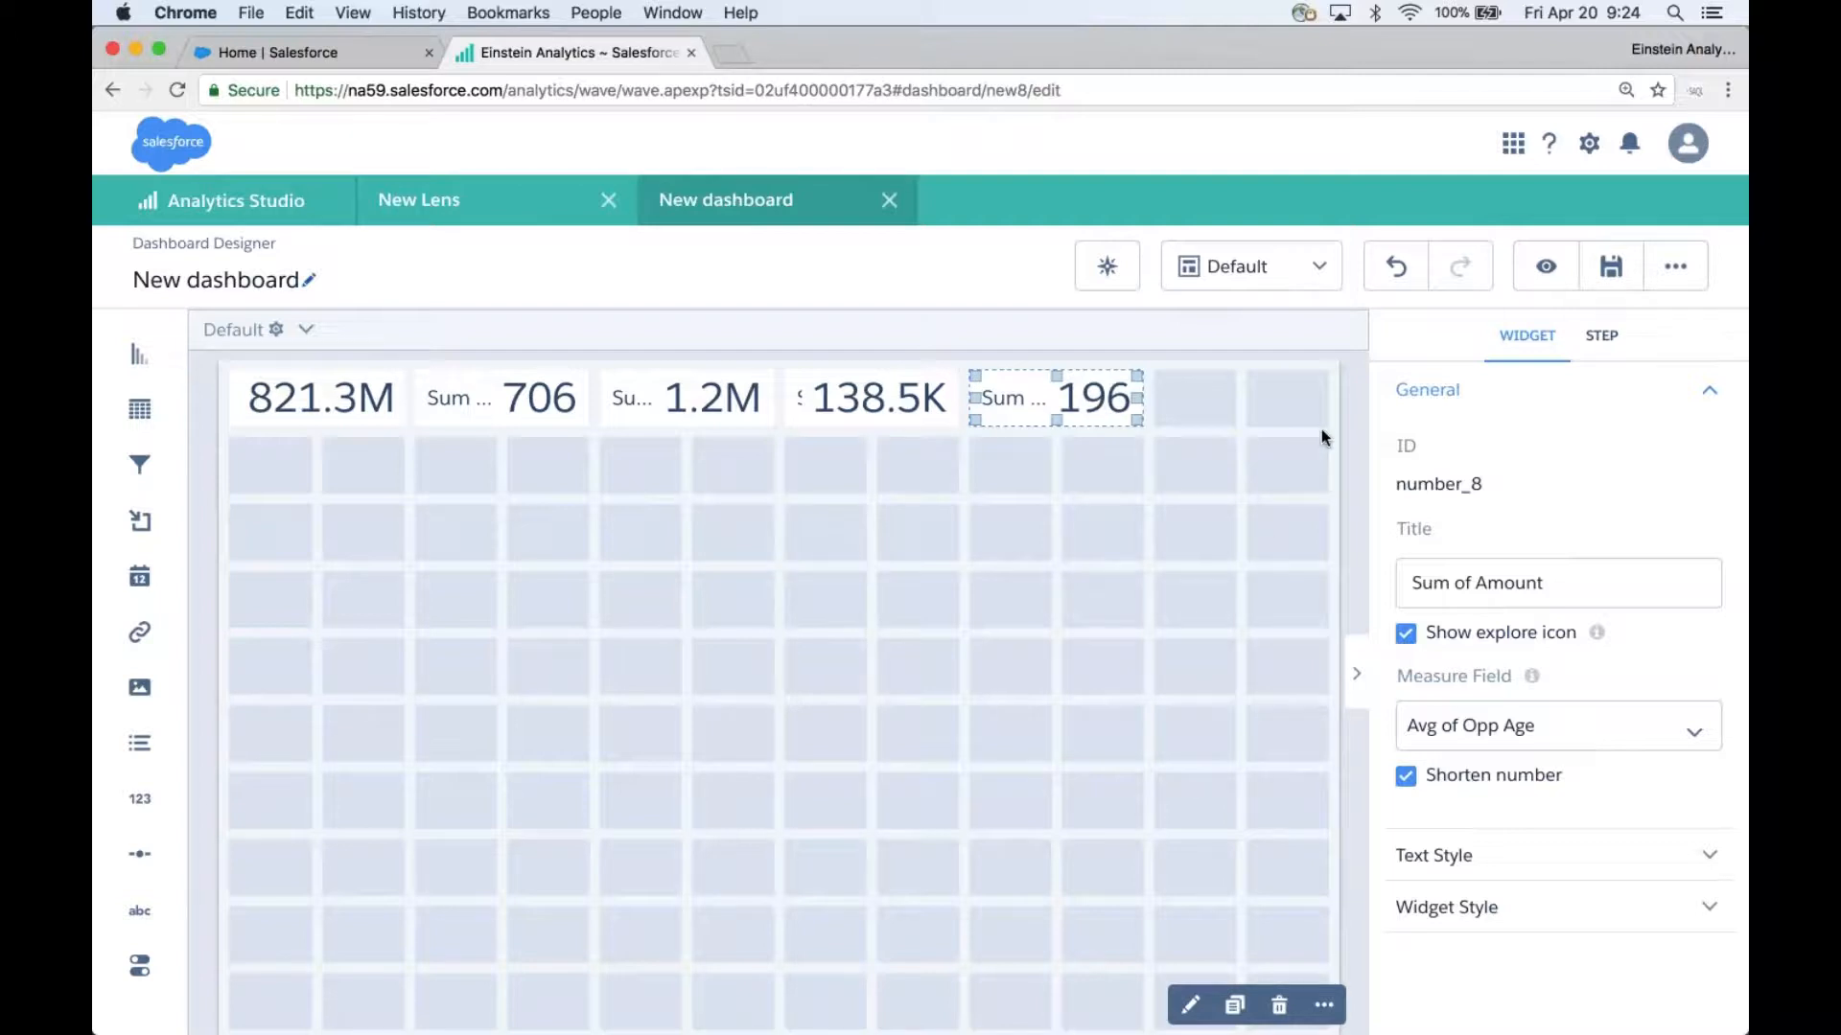
# Save the dashboard with the title "Embed Now!" in My Private App.
pyautogui.click(1603, 267)
pyautogui.tripleClick(846, 468)
pyautogui.write('Embed Now!')
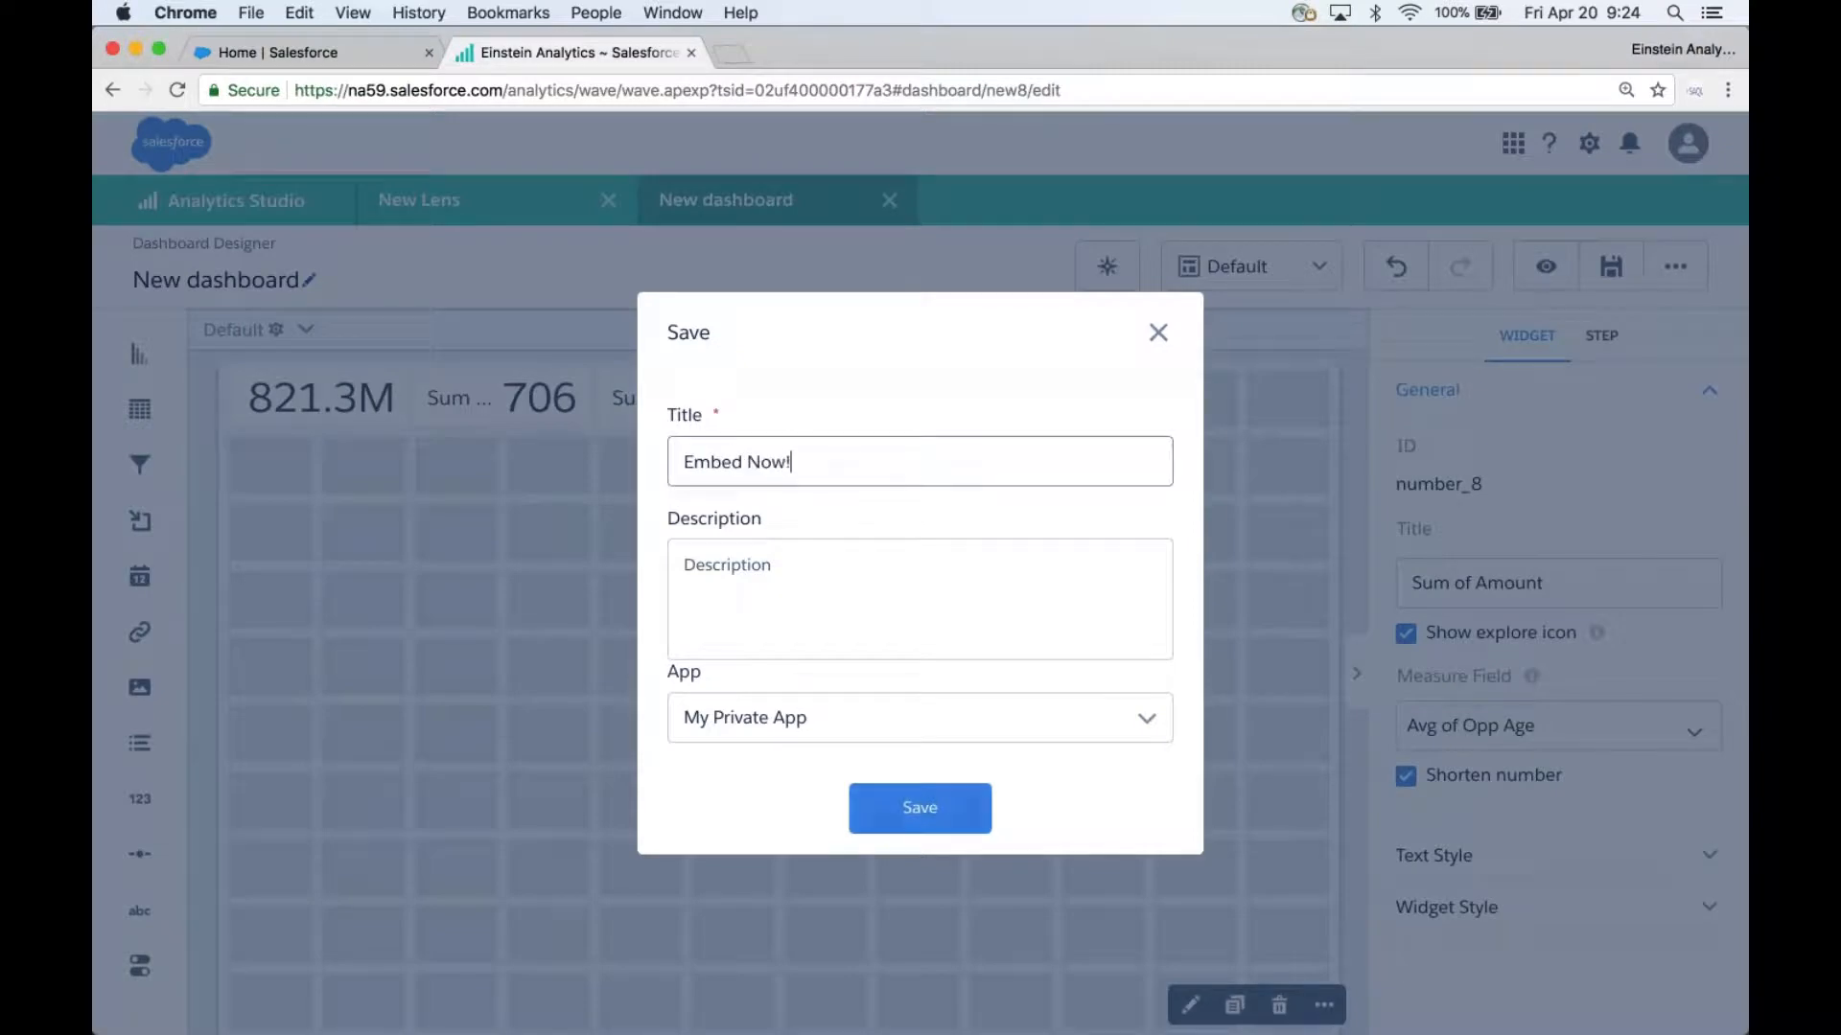
pyautogui.click(941, 814)
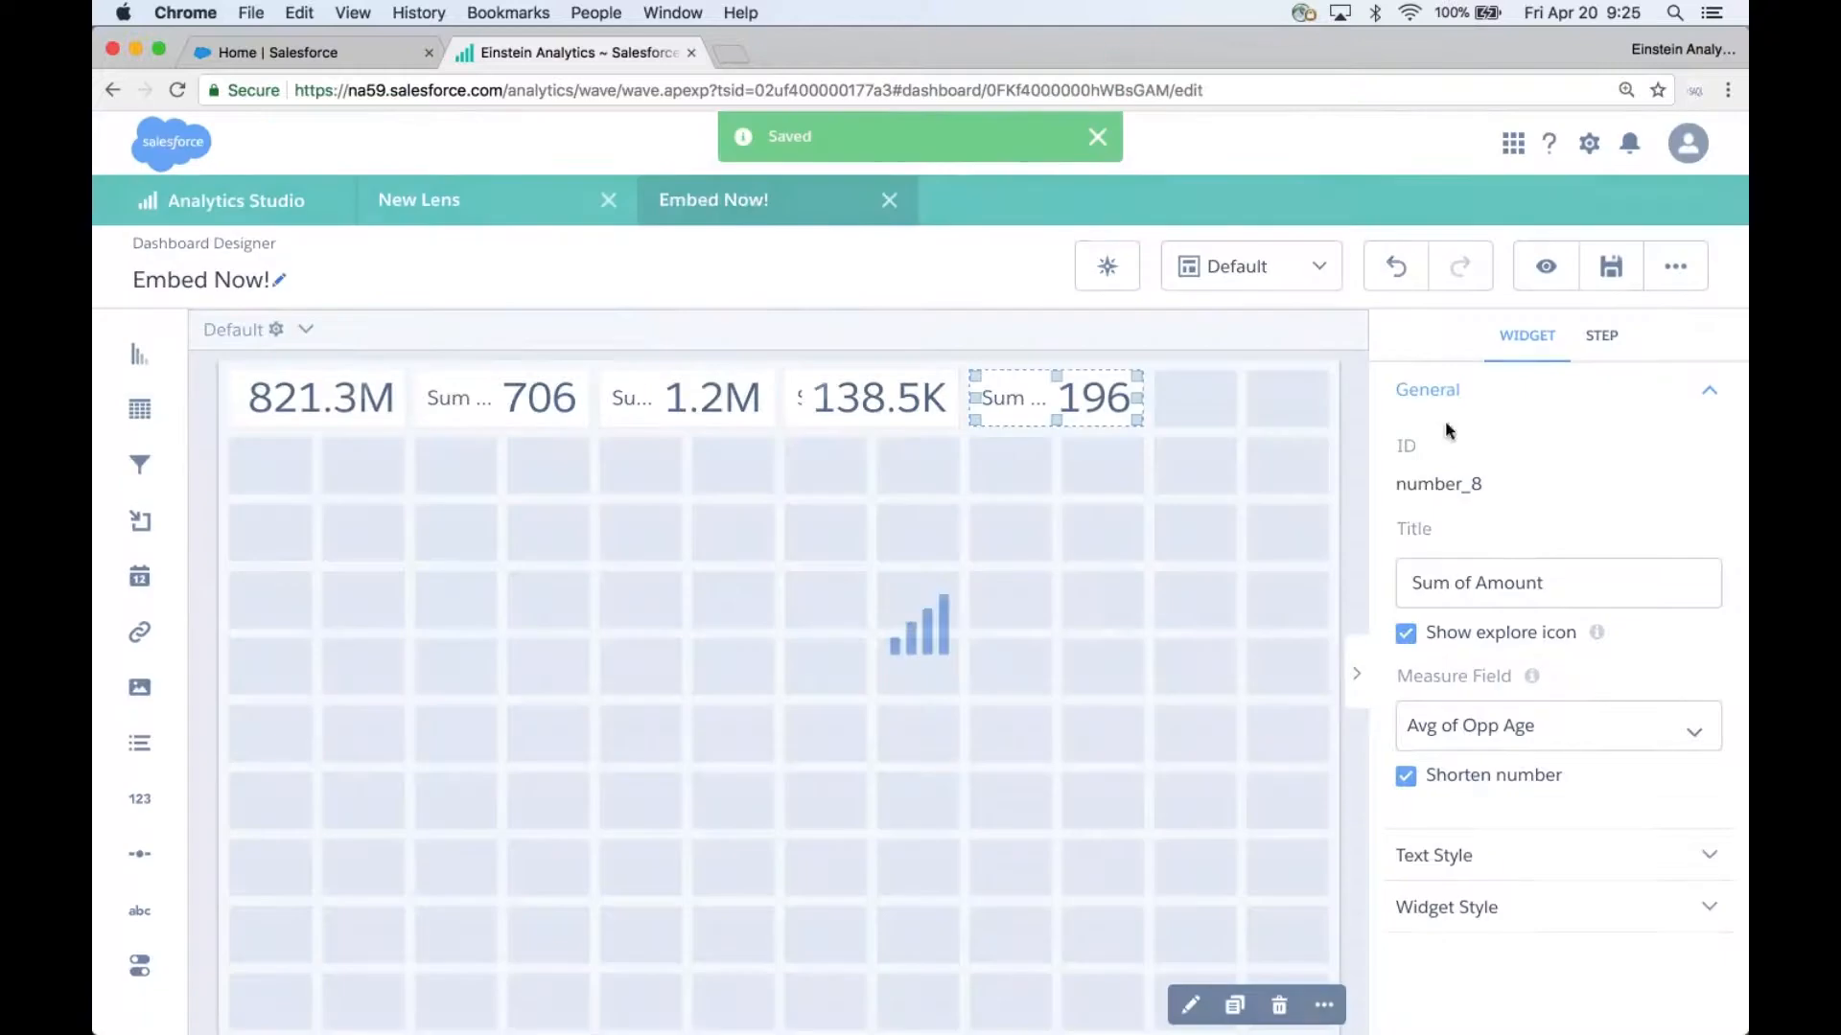
# Save the "Embed Now!" dashboard to Shared App.
pyautogui.click(1610, 272)
pyautogui.click(970, 727)
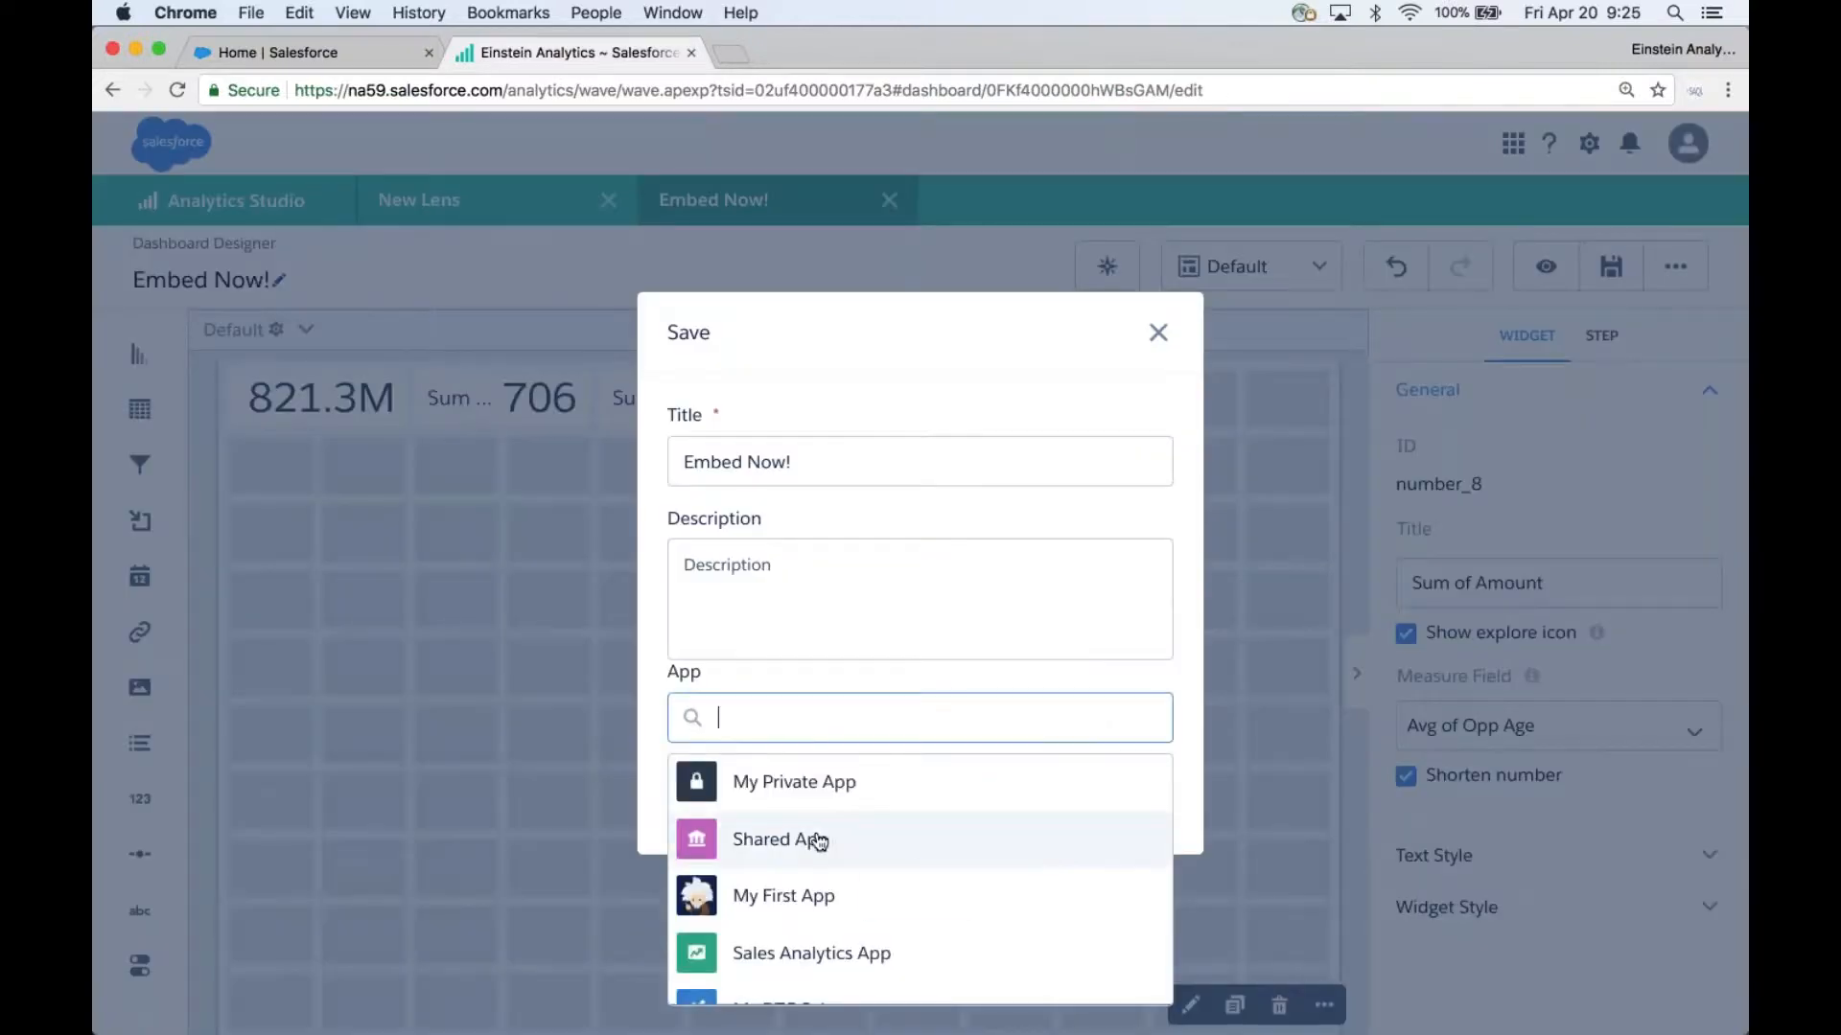
pyautogui.click(817, 843)
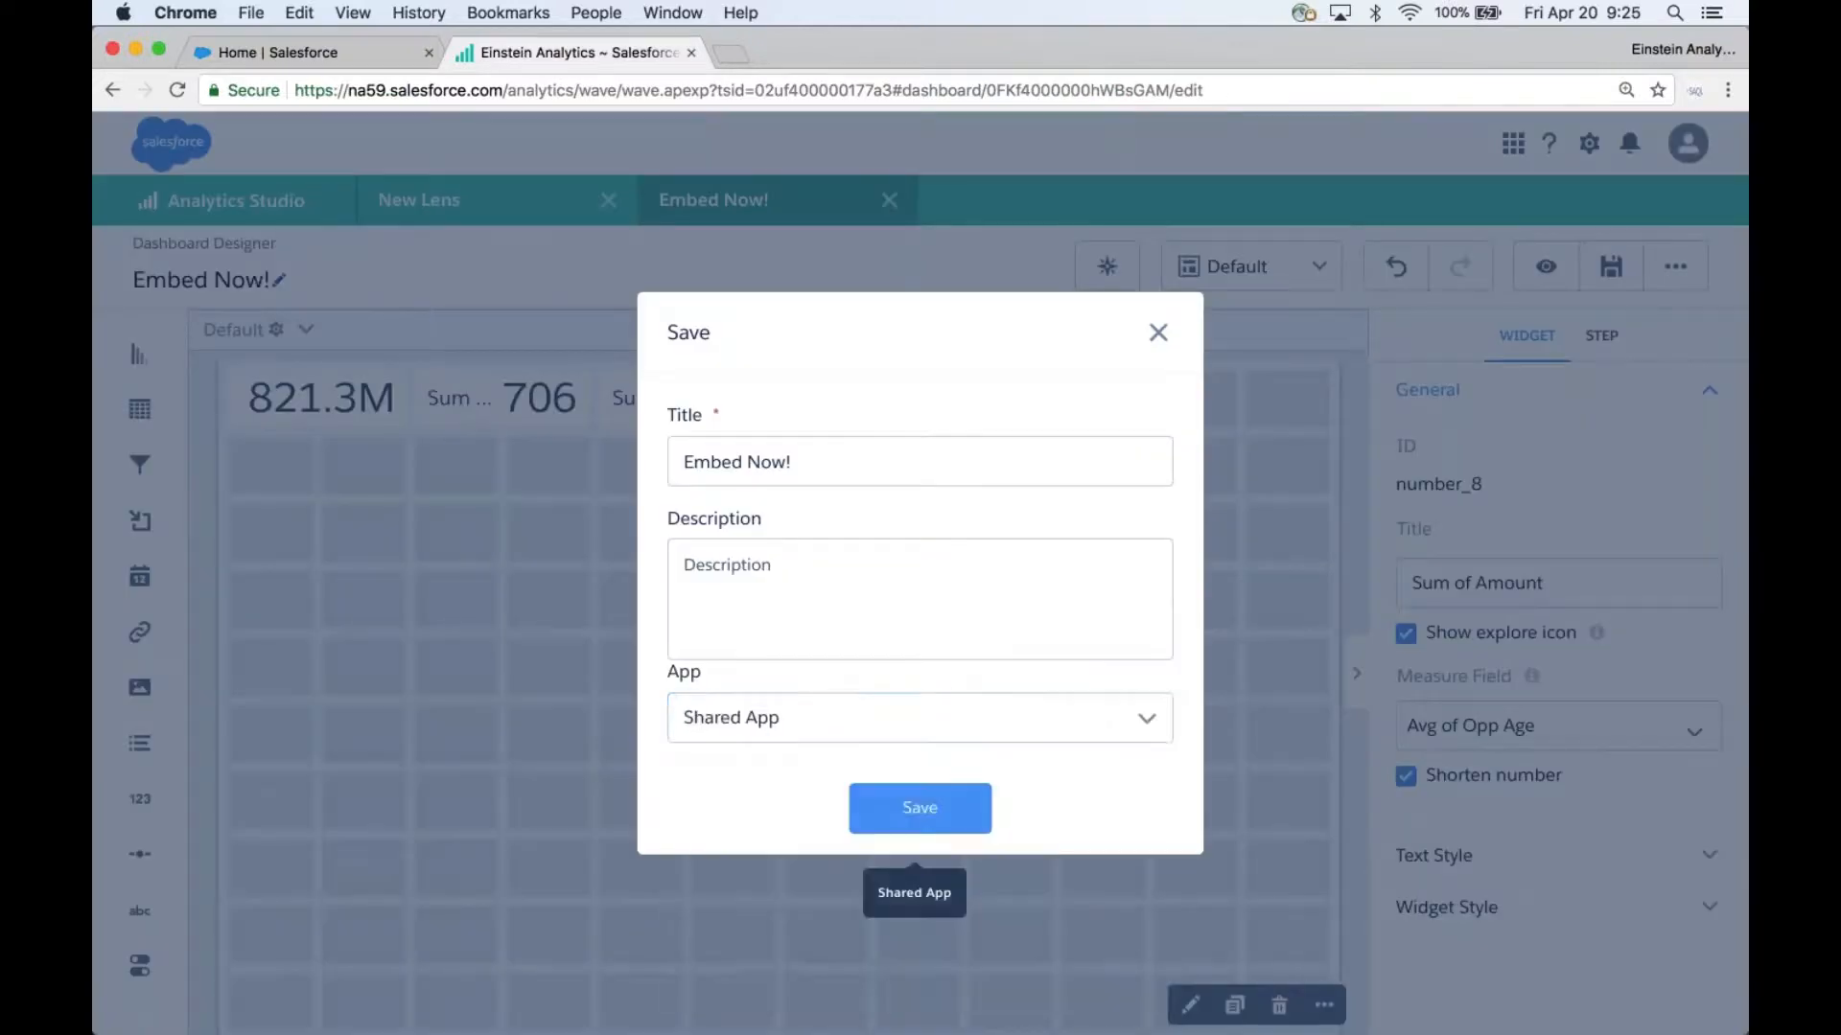
pyautogui.click(911, 811)
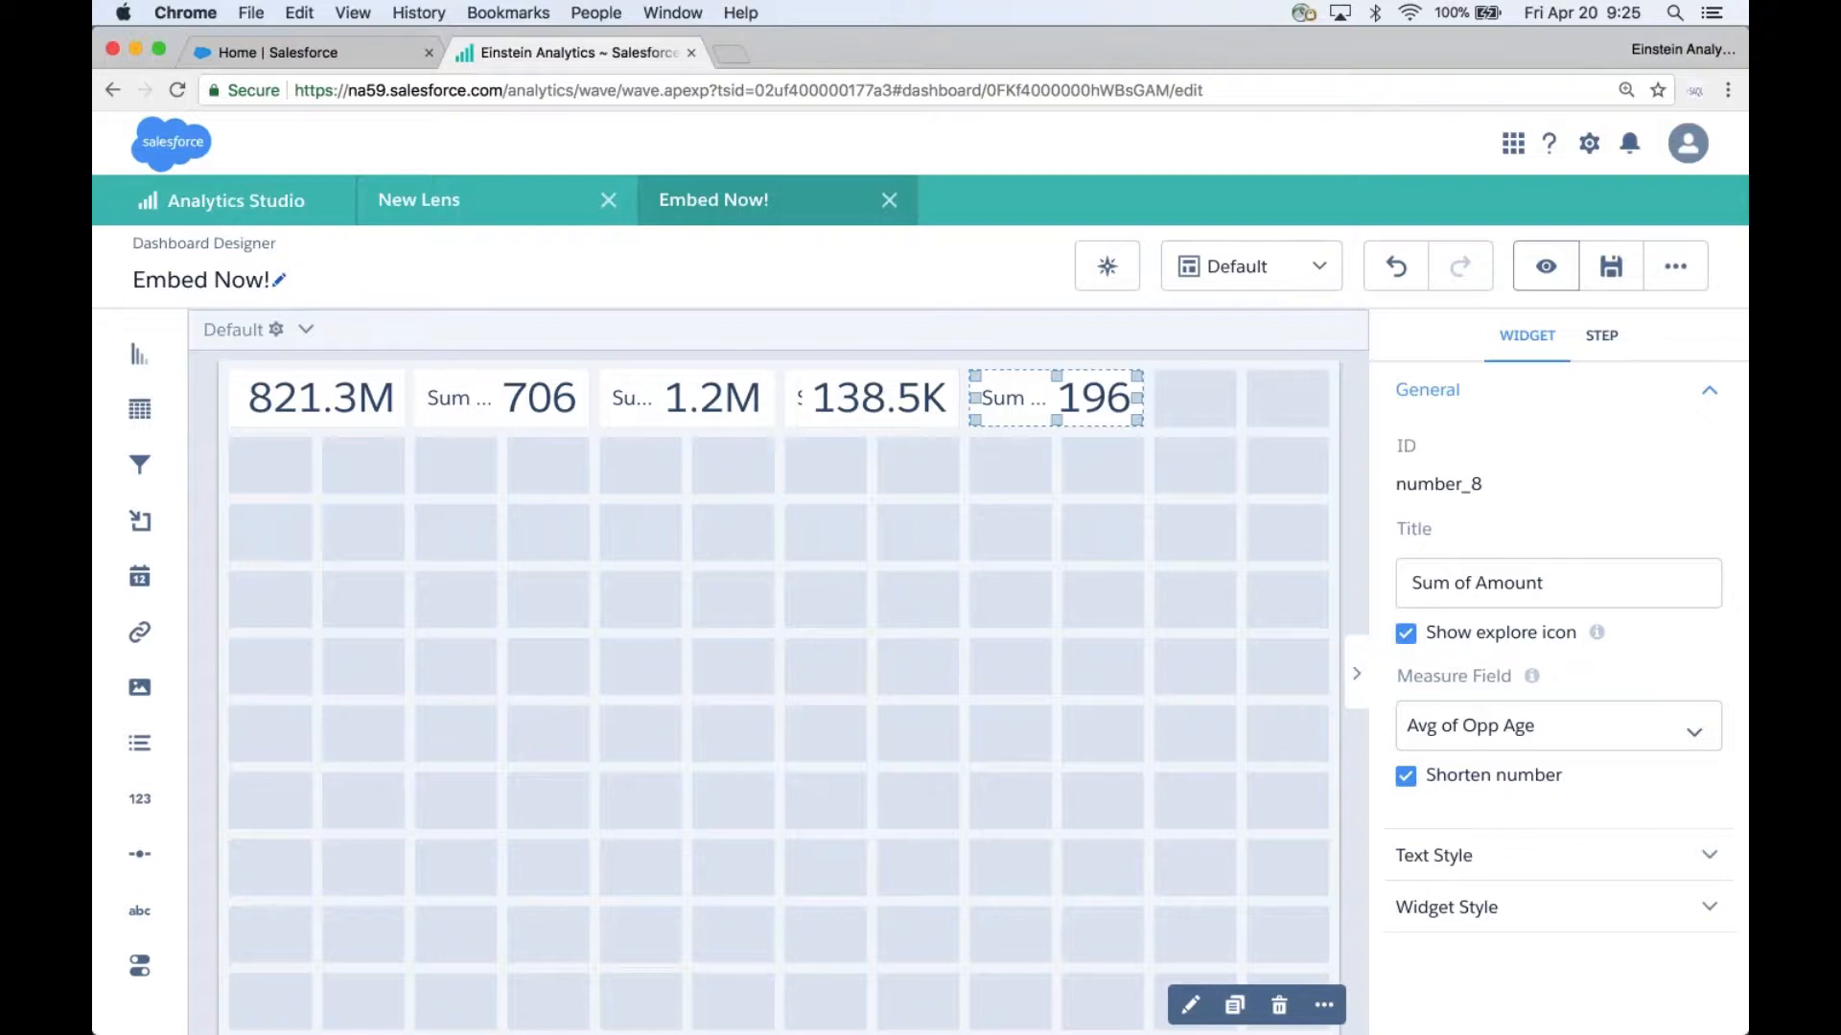
# Preview the dashboard, return to editing, and retitle the second number widget "Count" and the third "Avg Amt".
pyautogui.click(1545, 266)
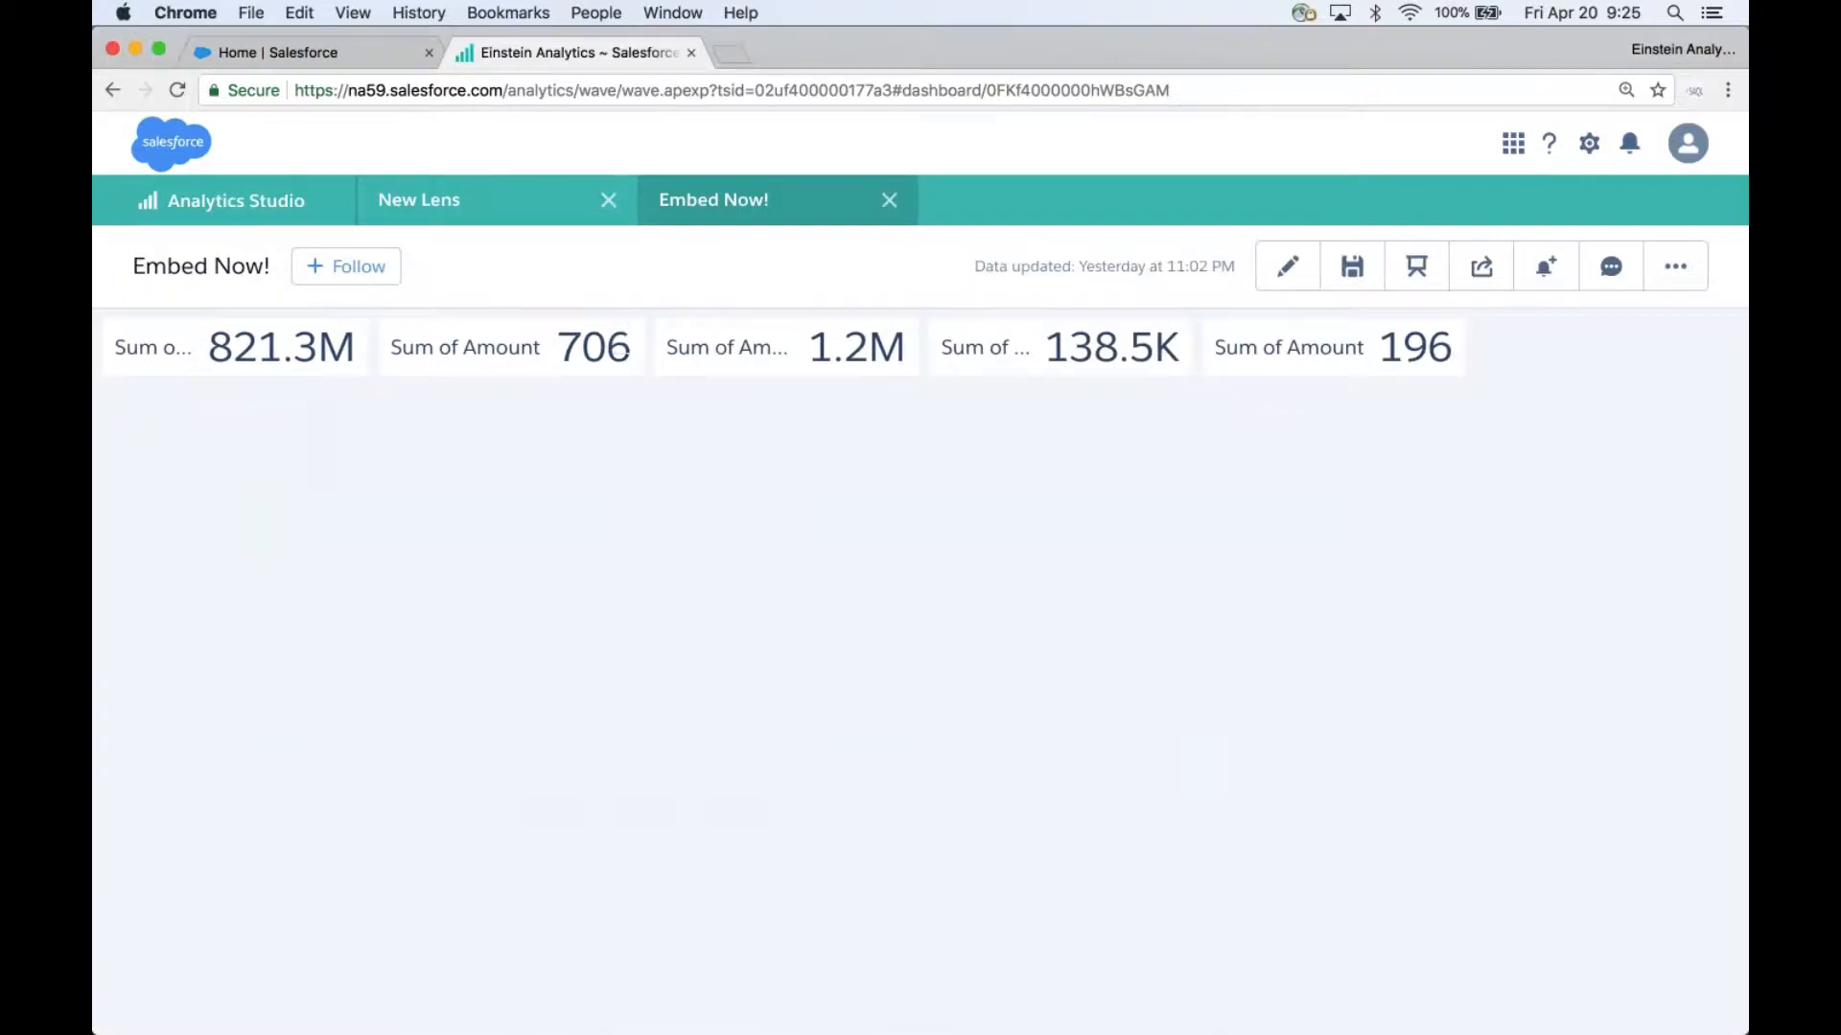
pyautogui.click(1285, 268)
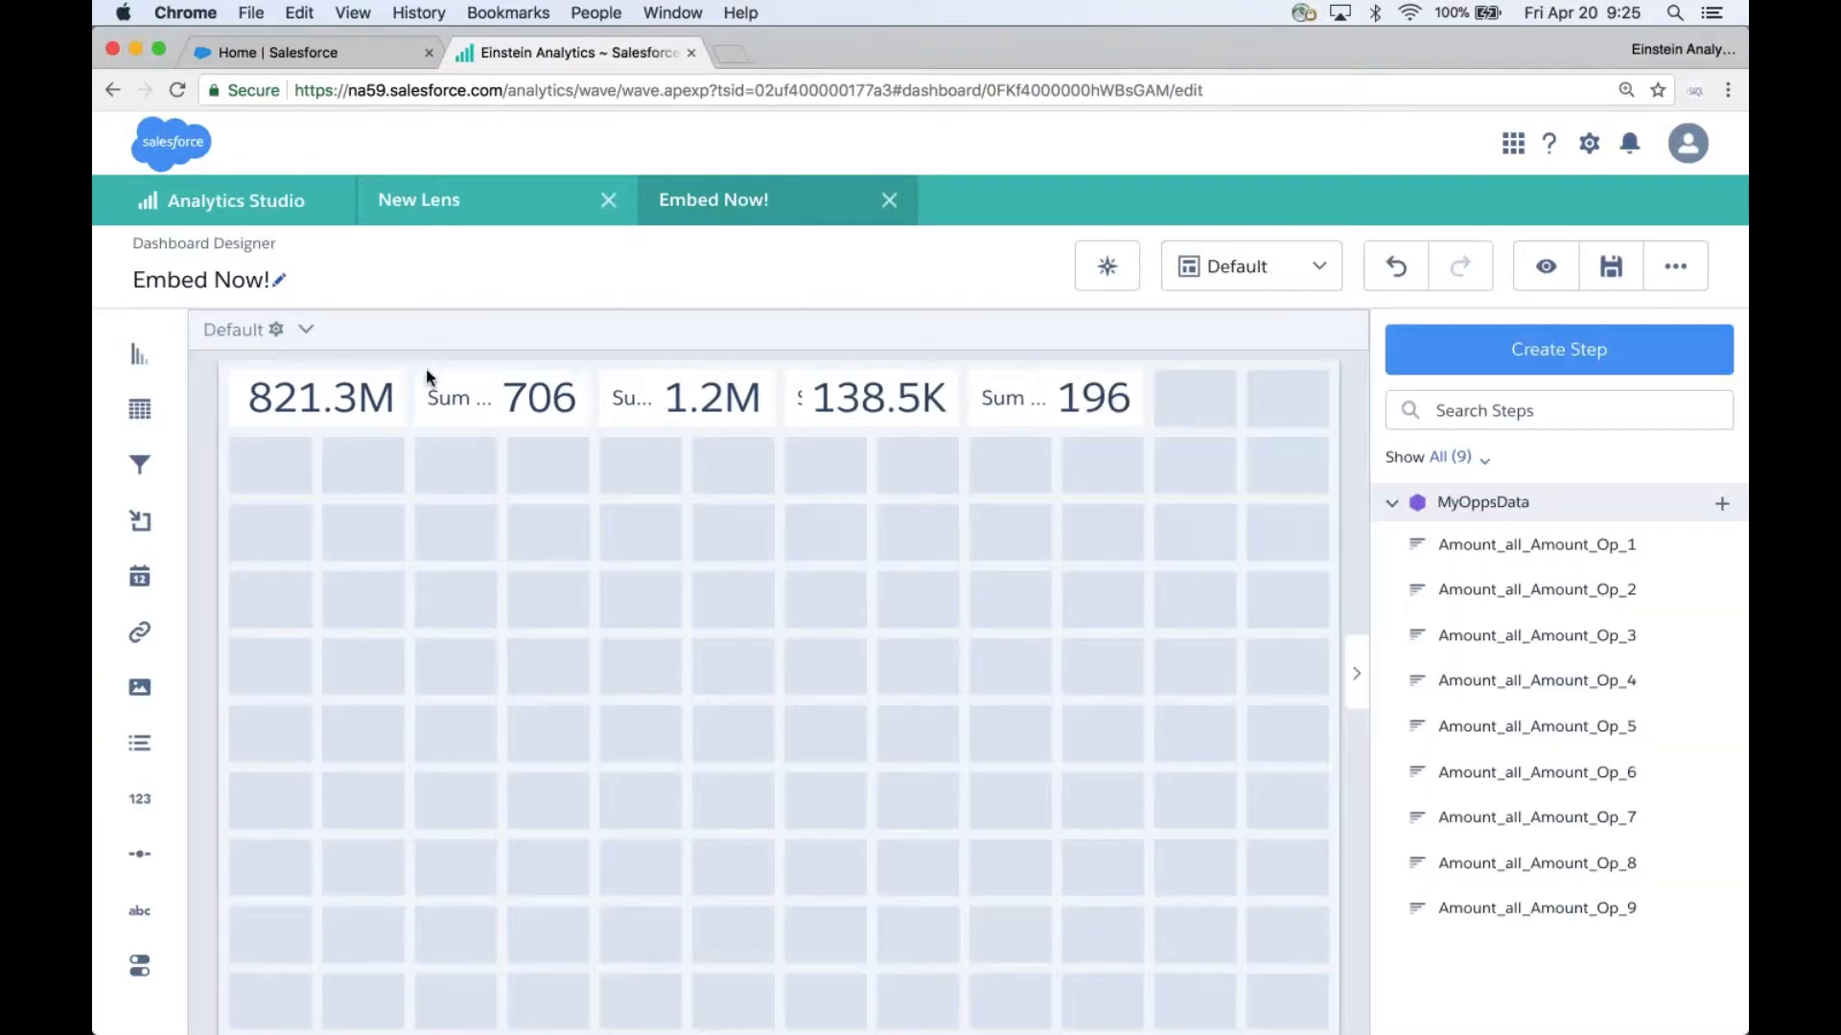
pyautogui.click(461, 394)
pyautogui.tripleClick(1547, 582)
pyautogui.write('Count')
pyautogui.click(734, 410)
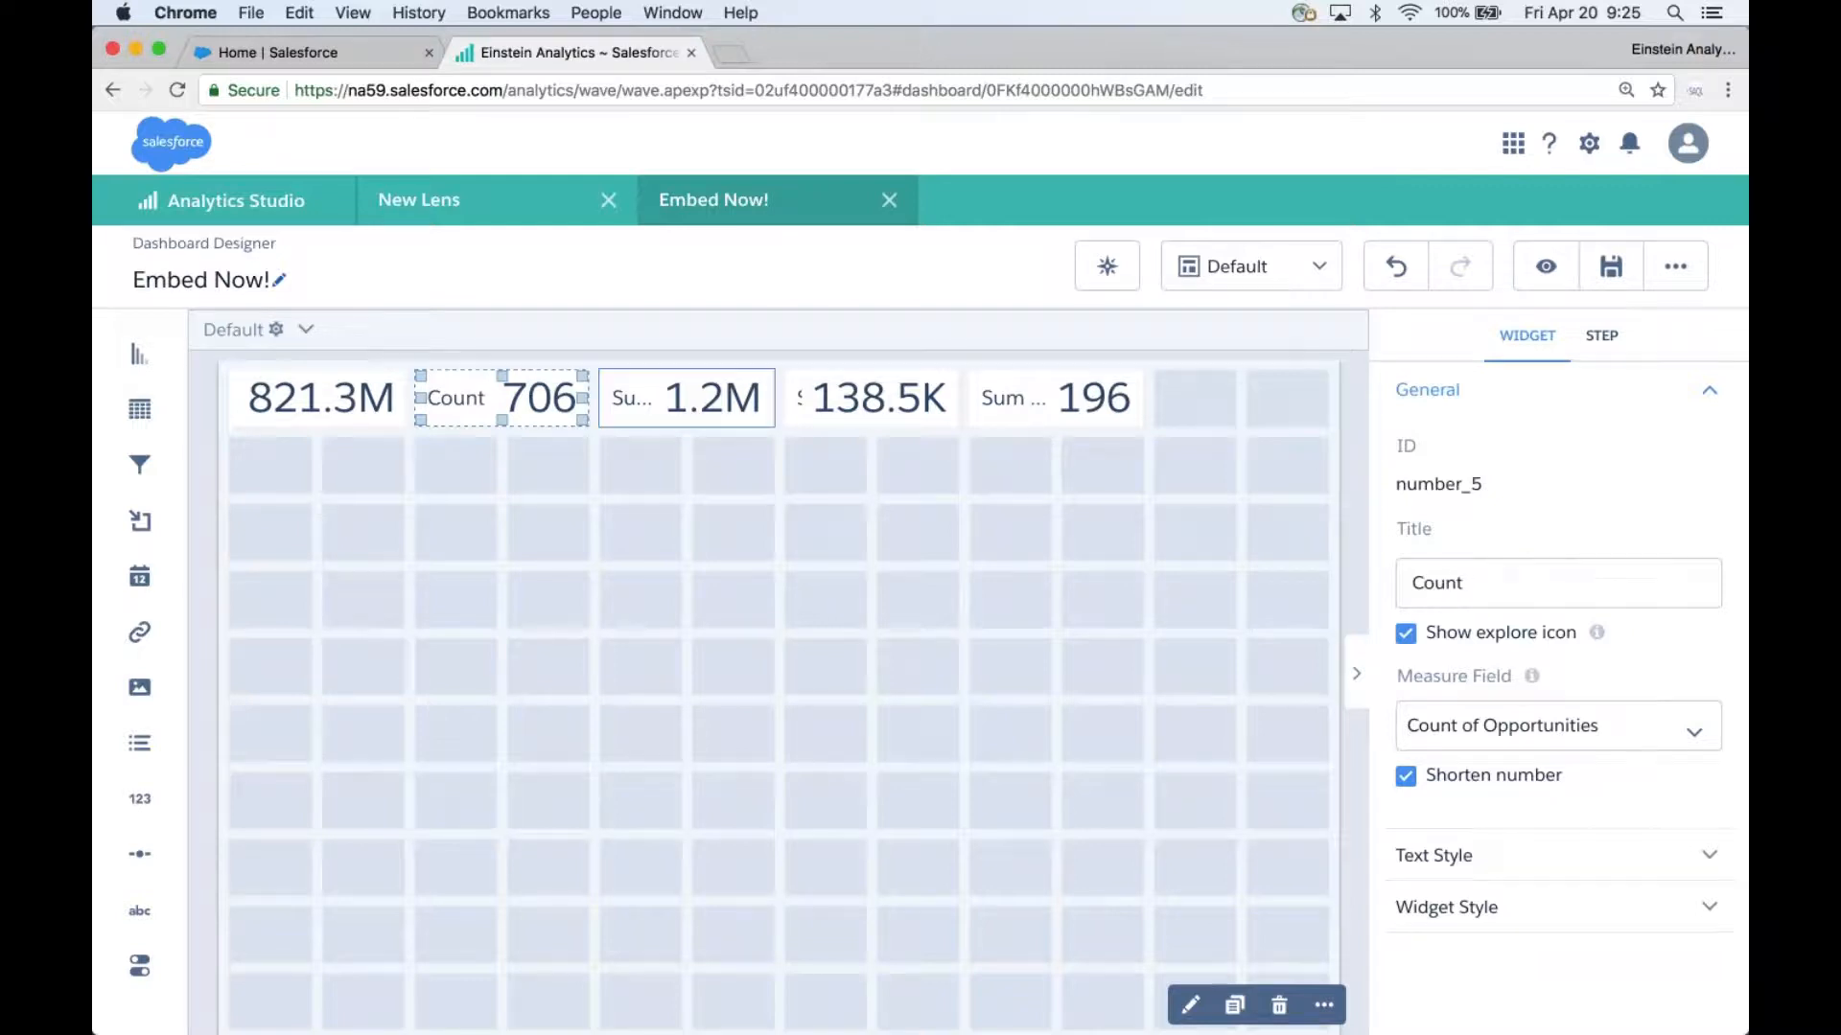
pyautogui.tripleClick(1529, 585)
pyautogui.write('Avg Amt')
# Retitle the fourth number widget, which measures Sum of Opp Age, as "Total Open".
pyautogui.click(872, 402)
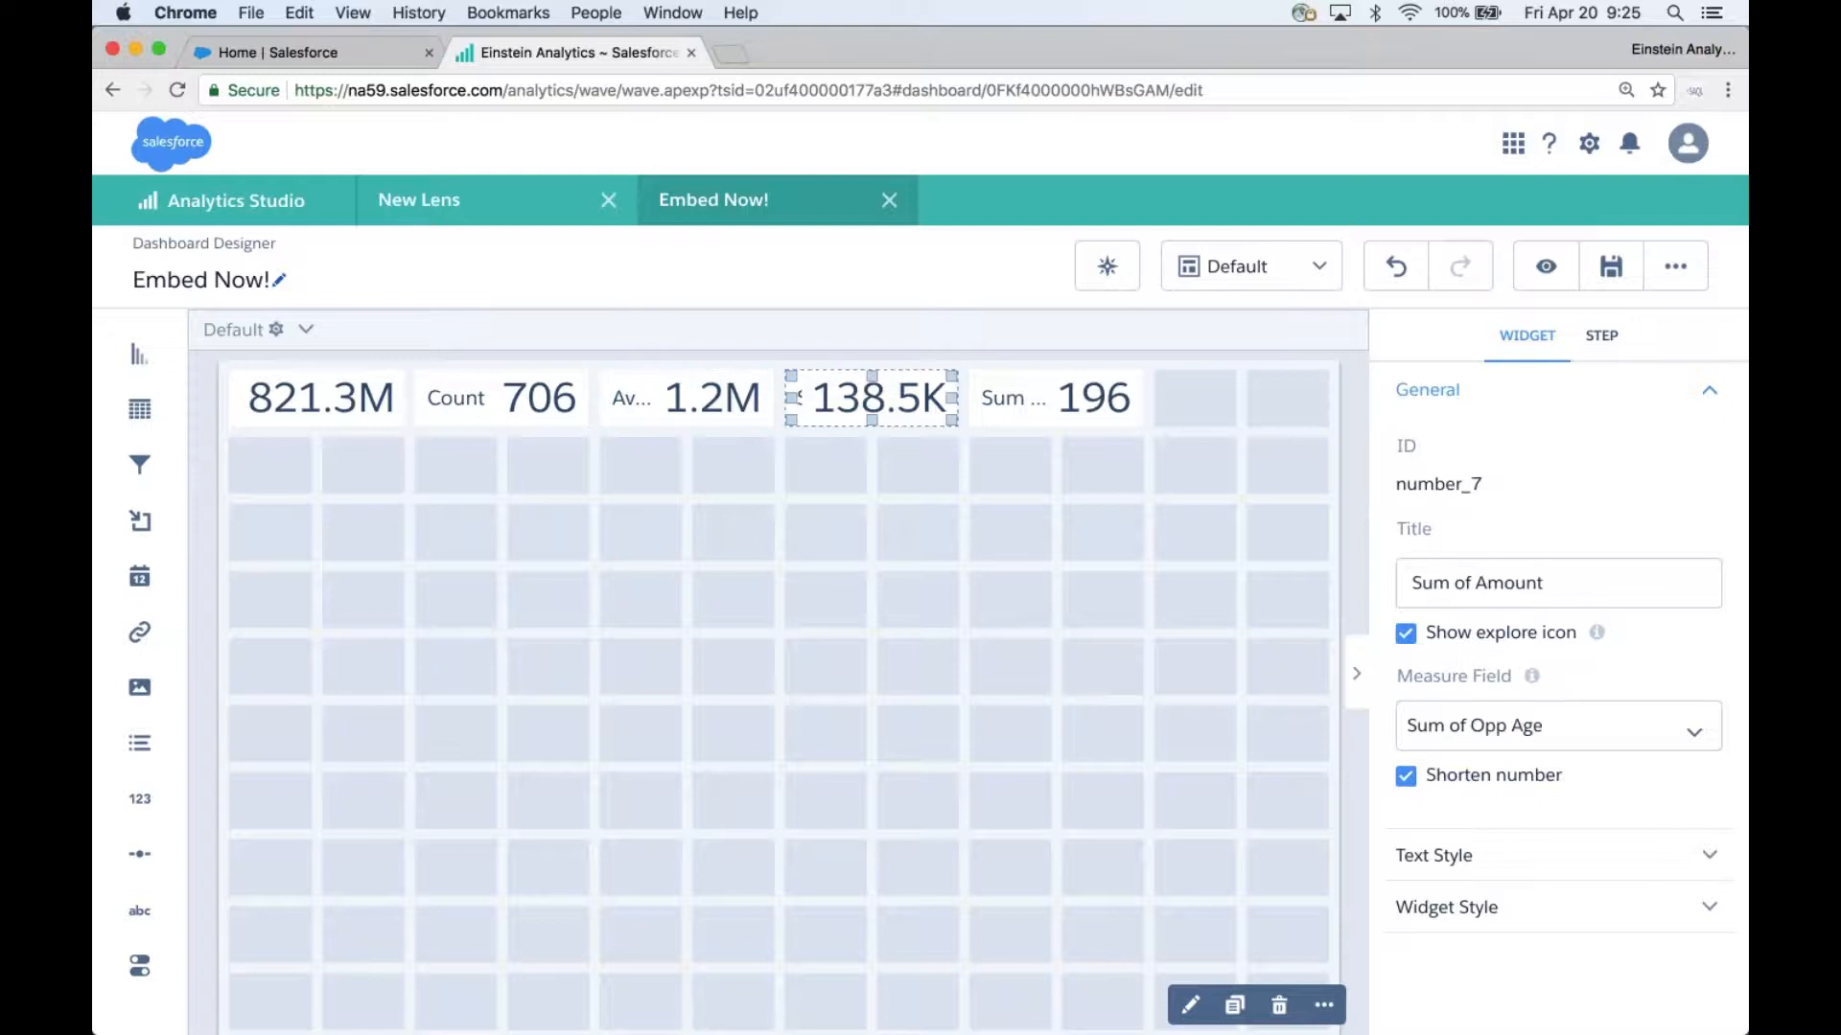
pyautogui.tripleClick(1537, 590)
pyautogui.write('Totoa')
pyautogui.press('BackSpace')
pyautogui.press('BackSpace')
pyautogui.write('al Open')
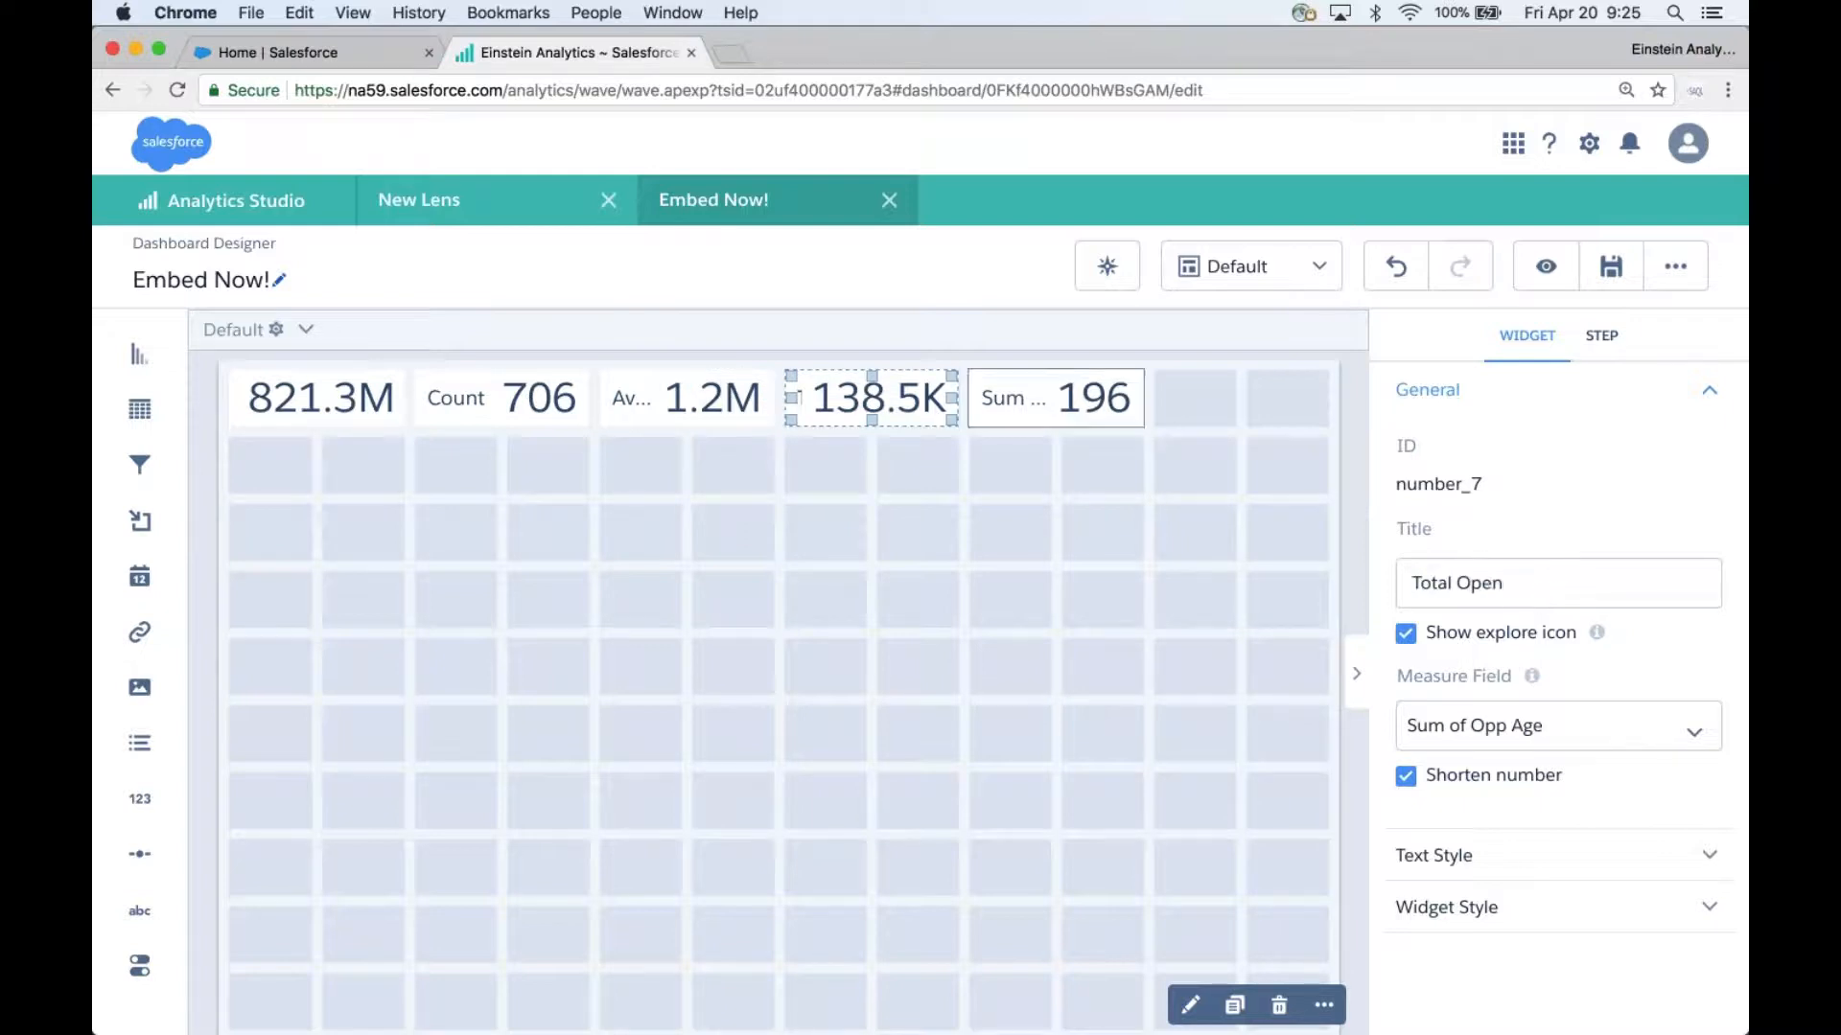
# Retitle the fifth number widget "Avg Open" and save the dashboard in Shared App.
pyautogui.click(1056, 400)
pyautogui.tripleClick(1513, 592)
pyautogui.write('Avg Open')
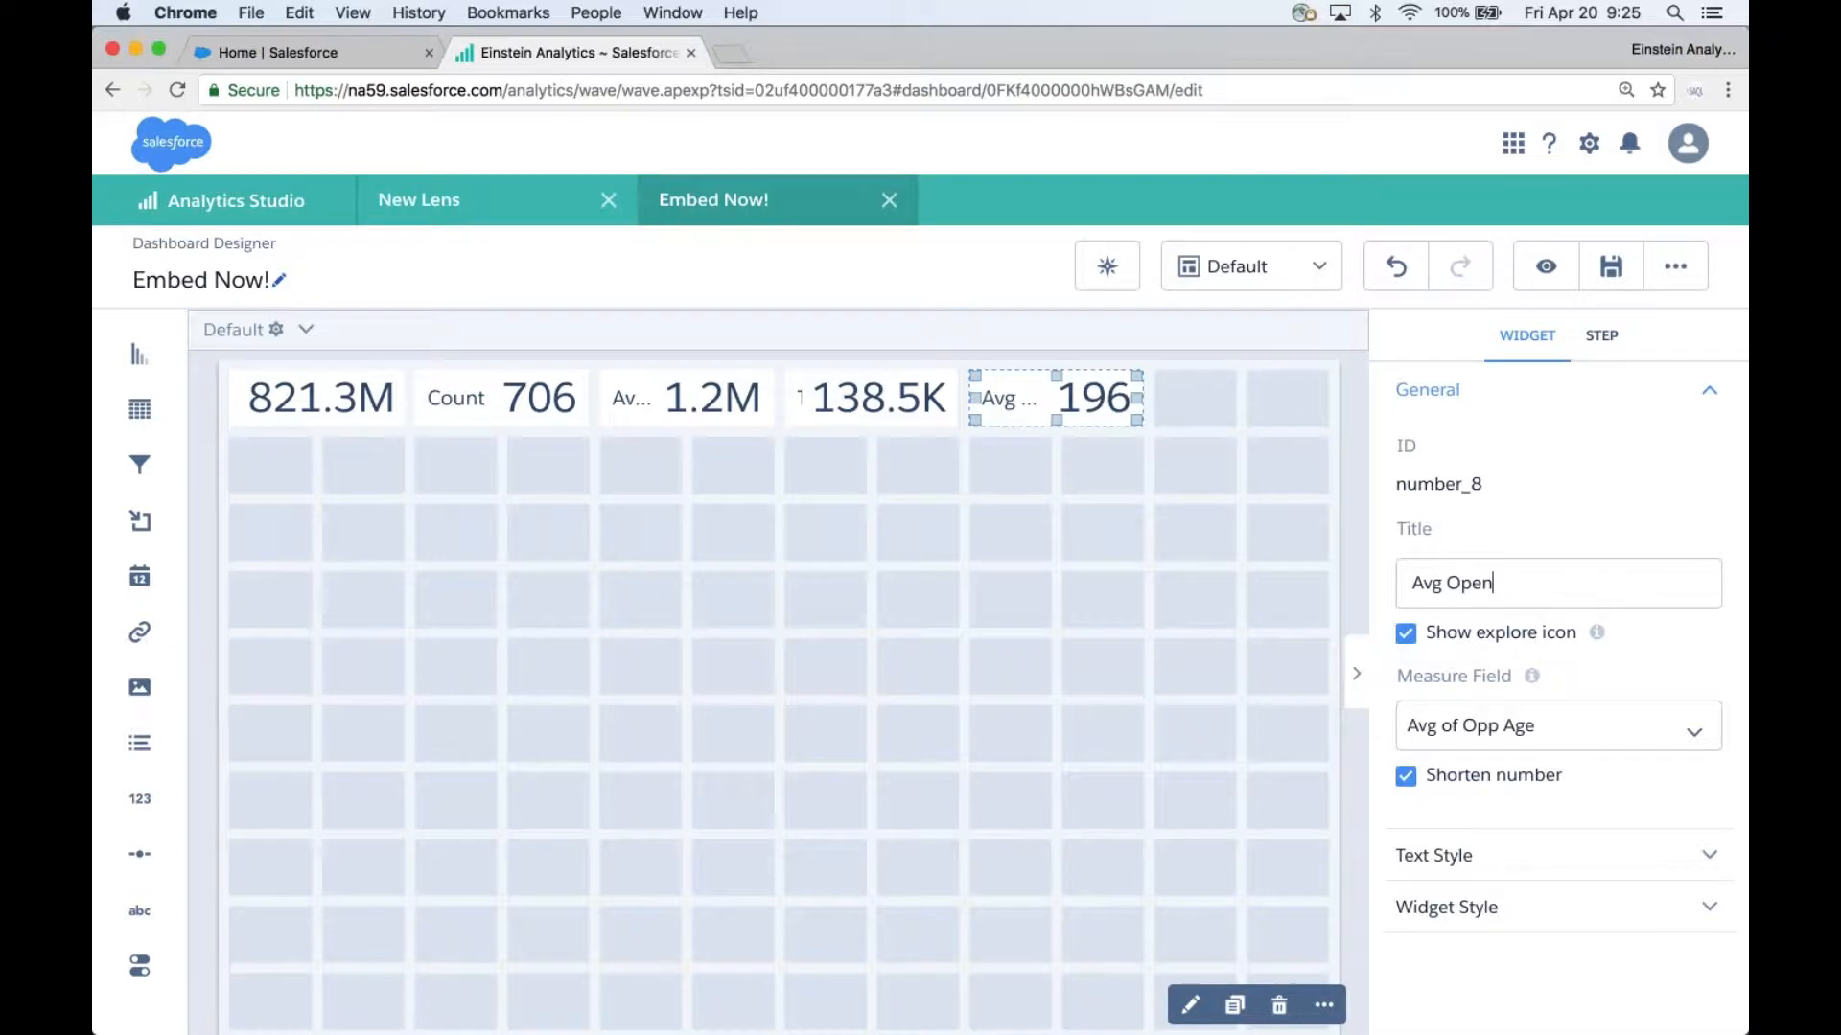
pyautogui.click(1611, 267)
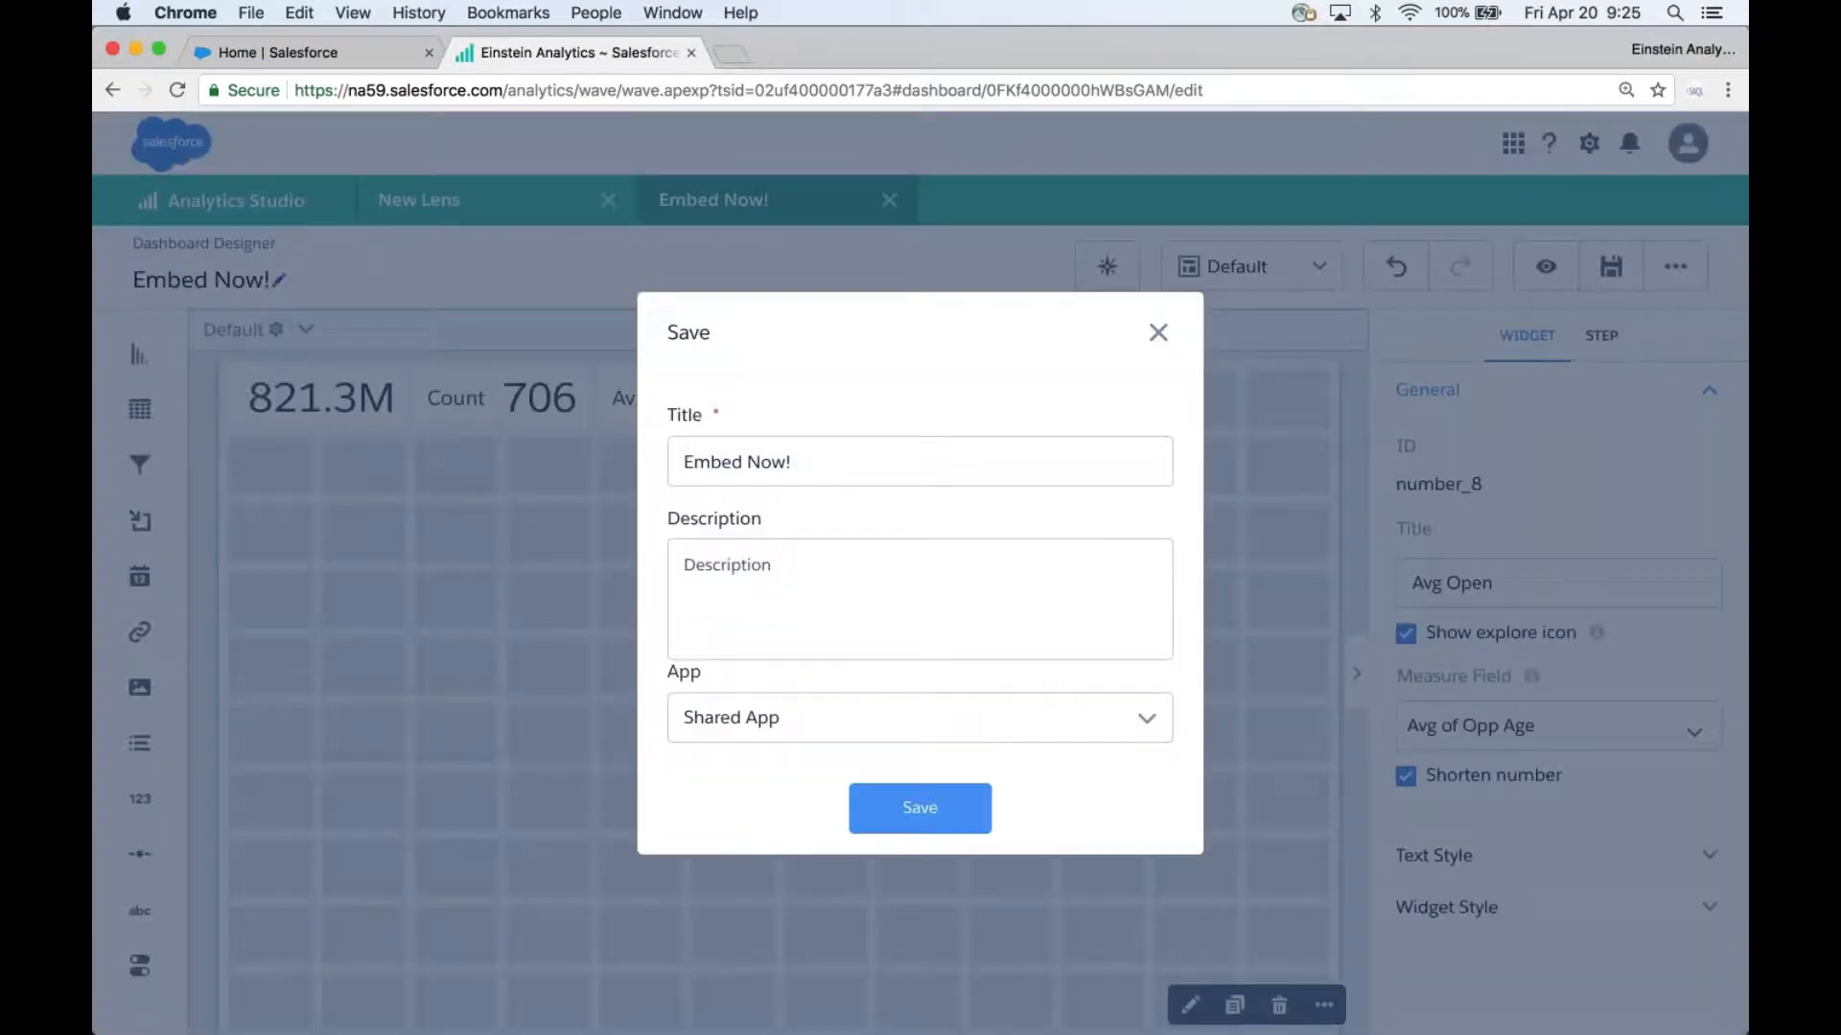
pyautogui.click(921, 808)
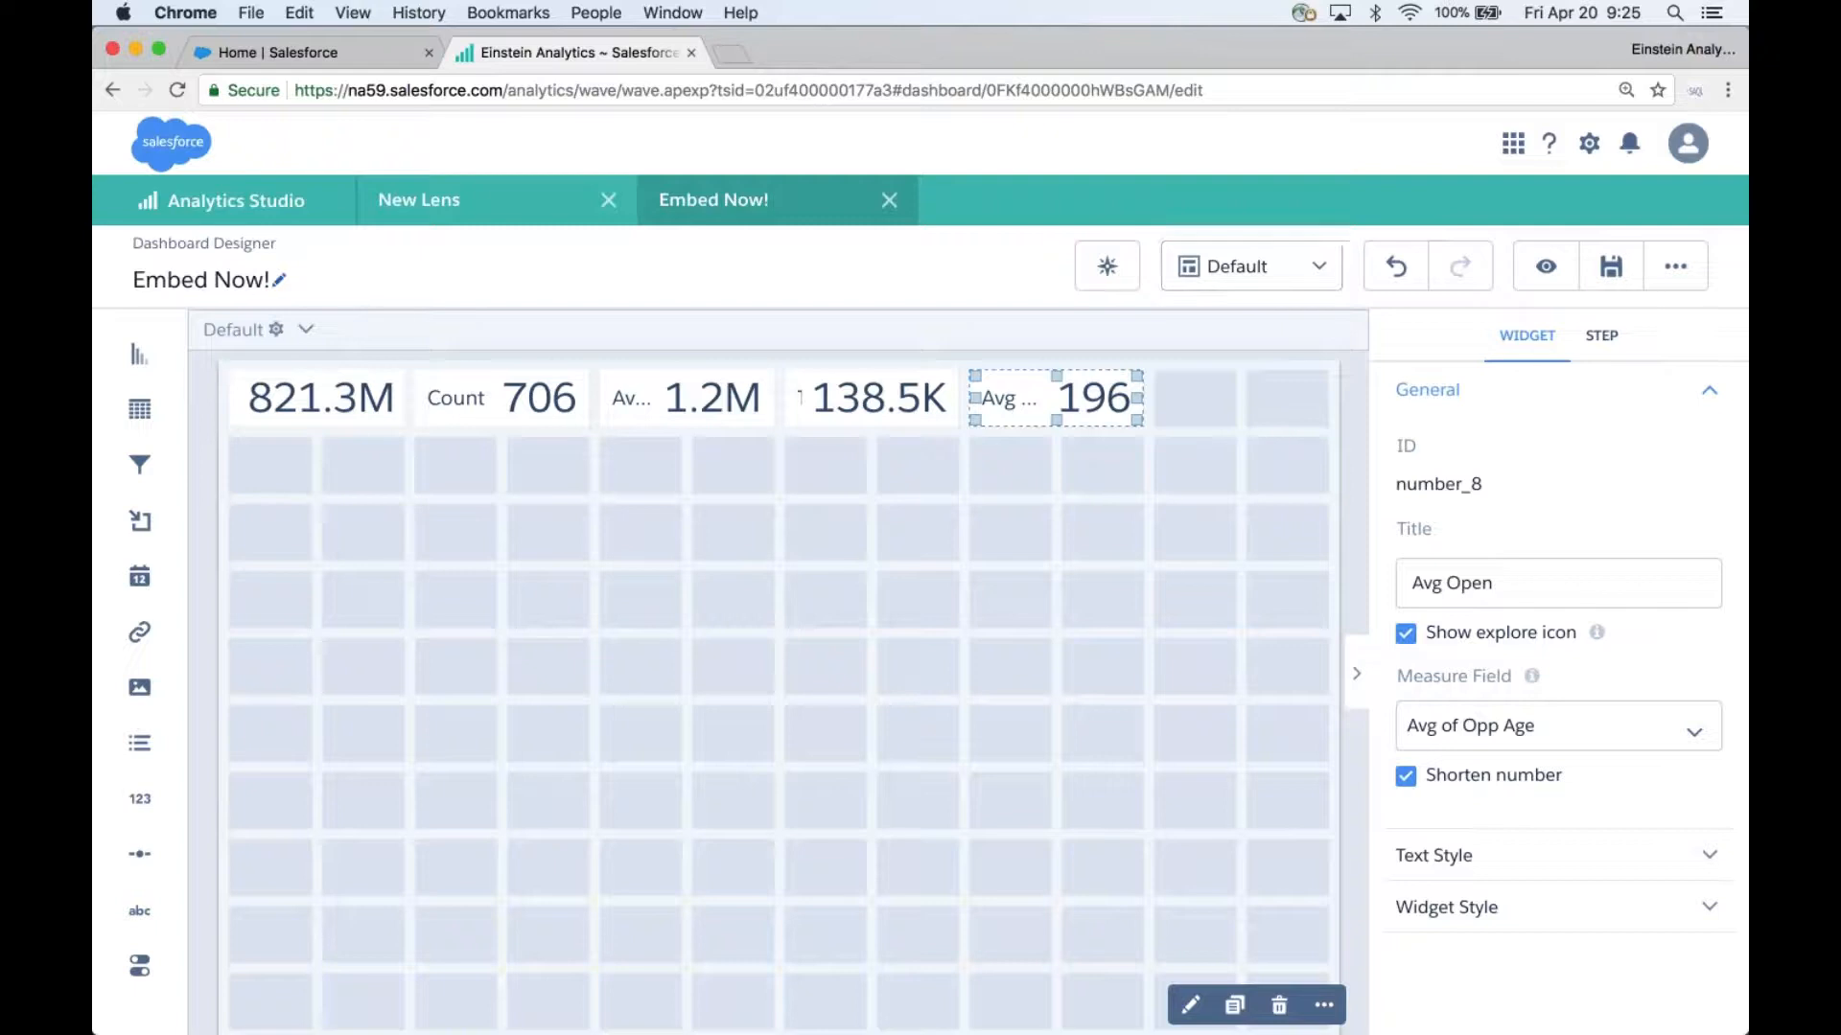
# Switch to the Salesforce home page, close the App Launcher, and search "ab" to open the Abbott358 Inc account record.
pyautogui.click(343, 56)
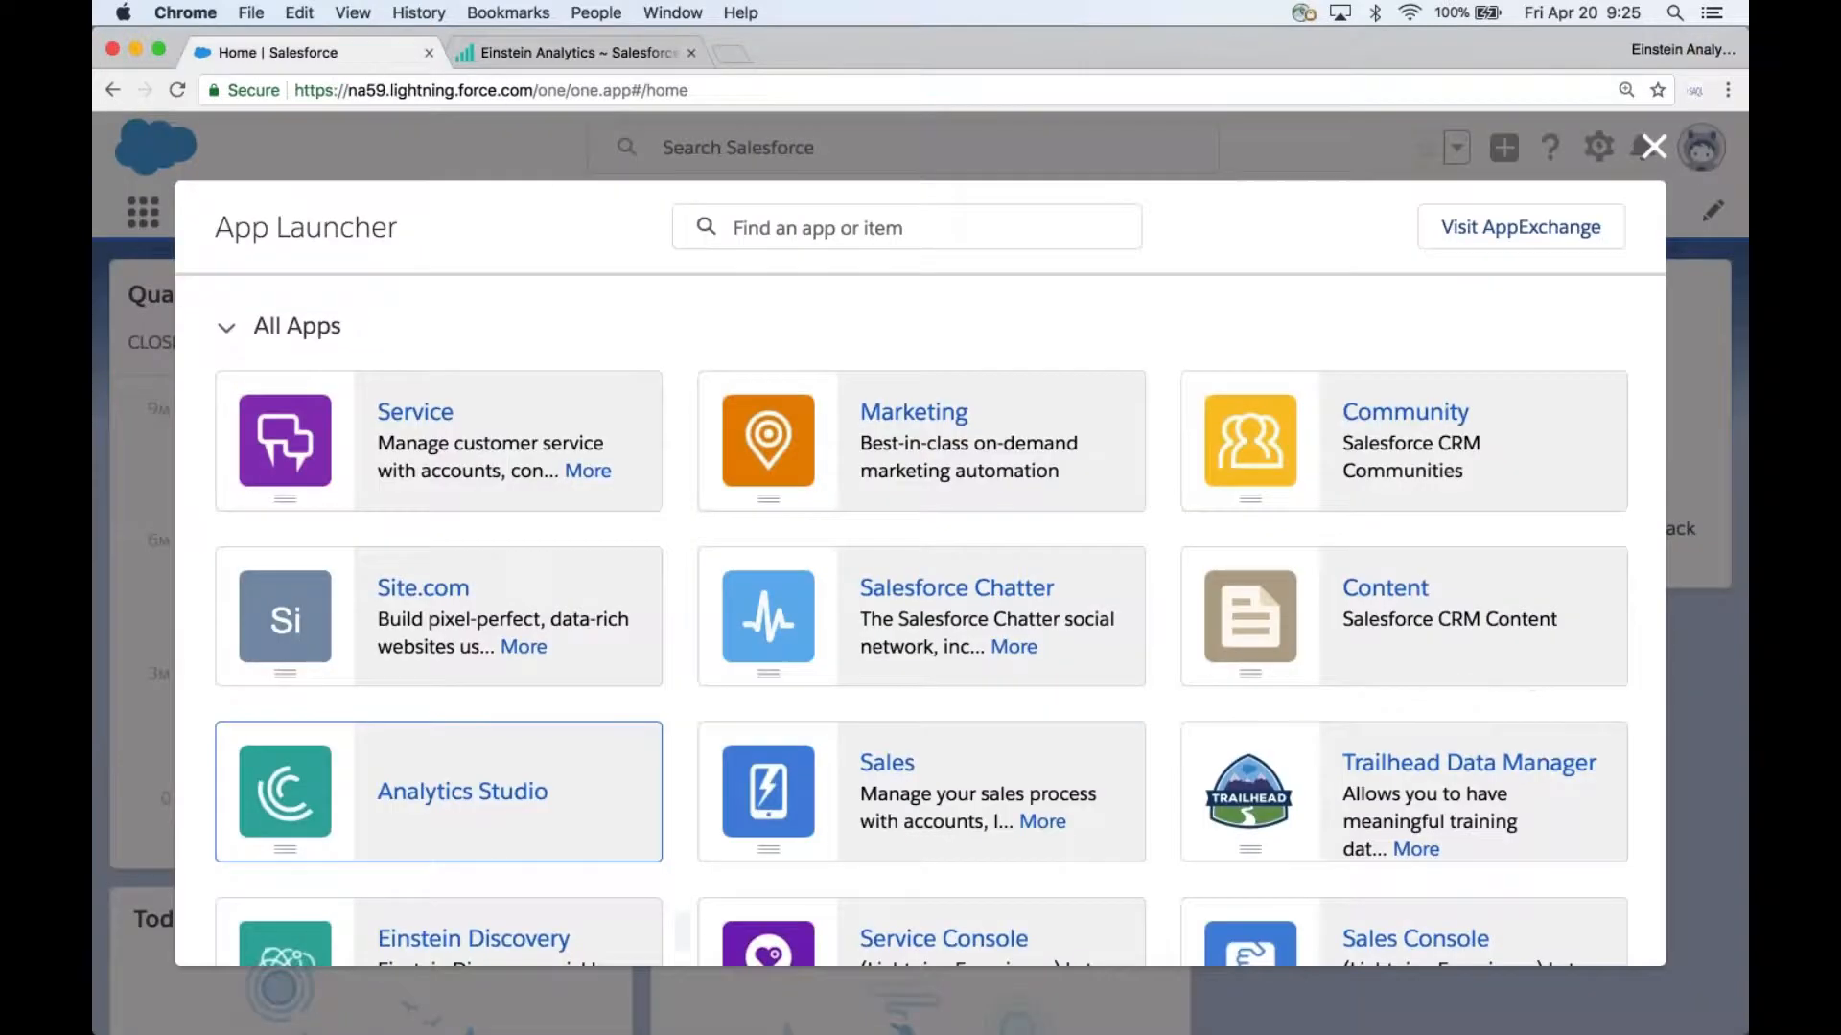
pyautogui.click(1653, 150)
pyautogui.click(762, 148)
pyautogui.write('ab')
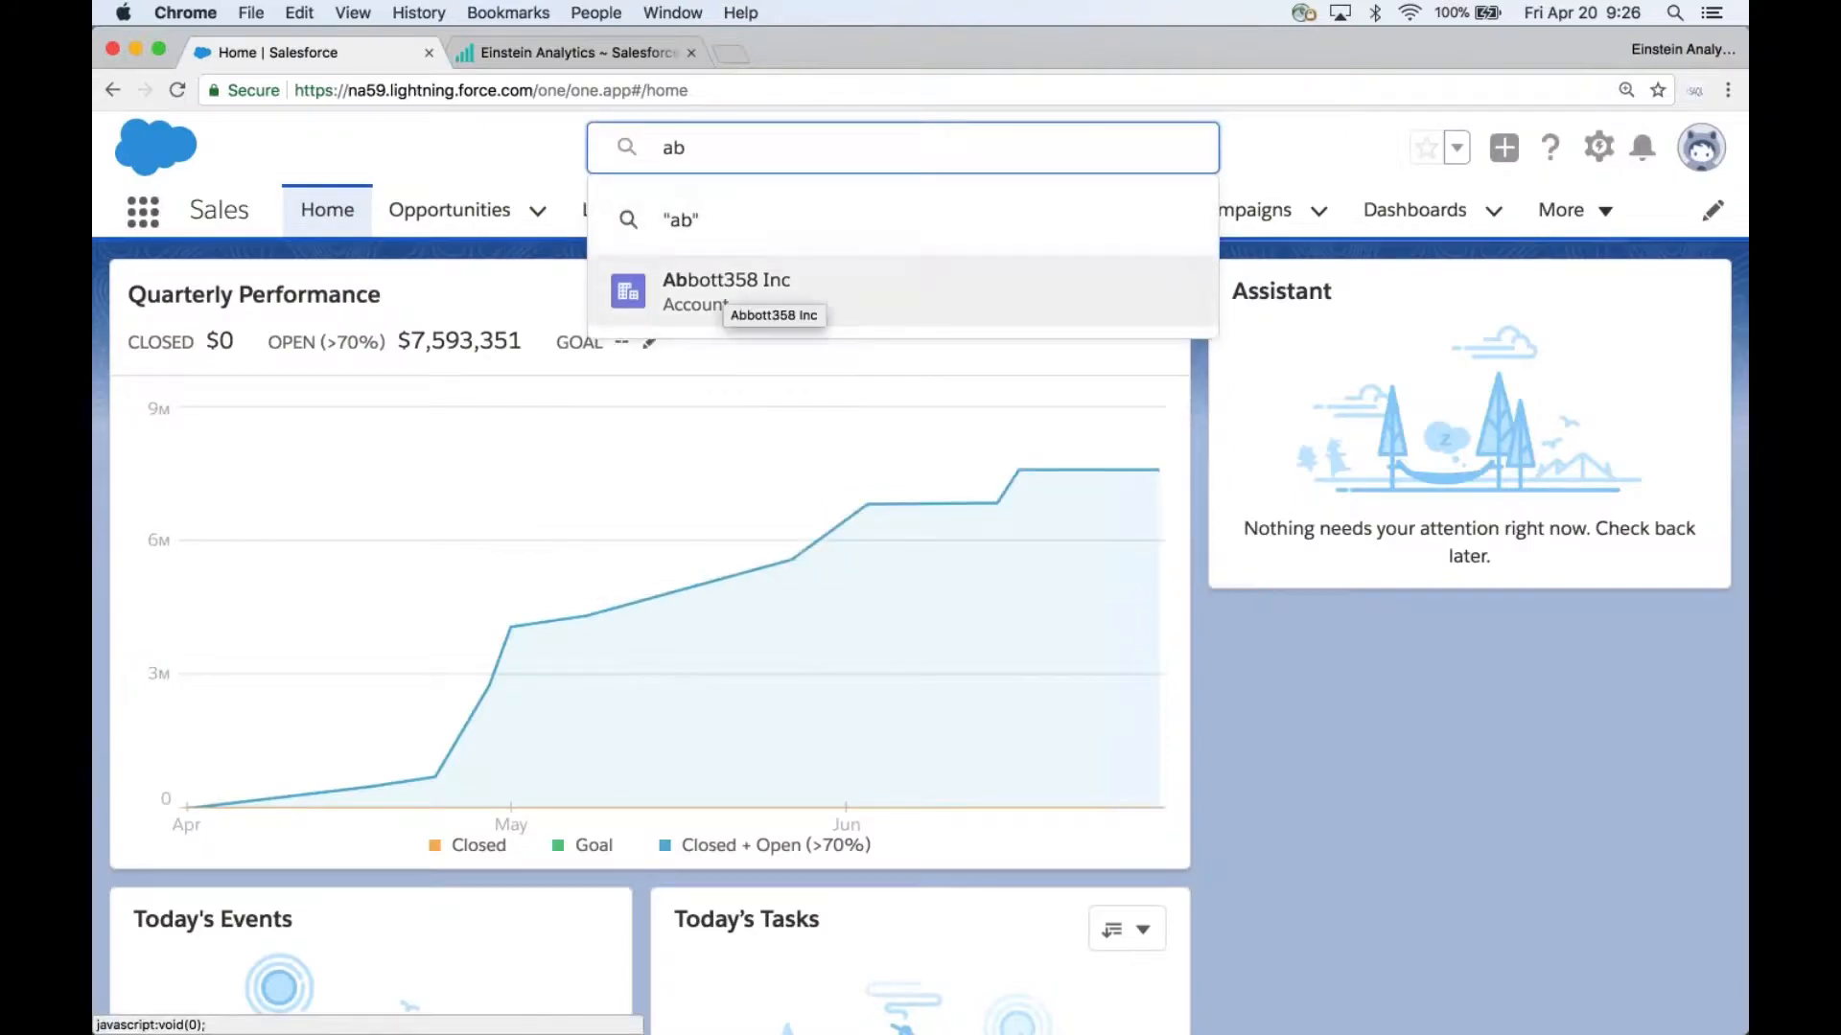
pyautogui.click(721, 289)
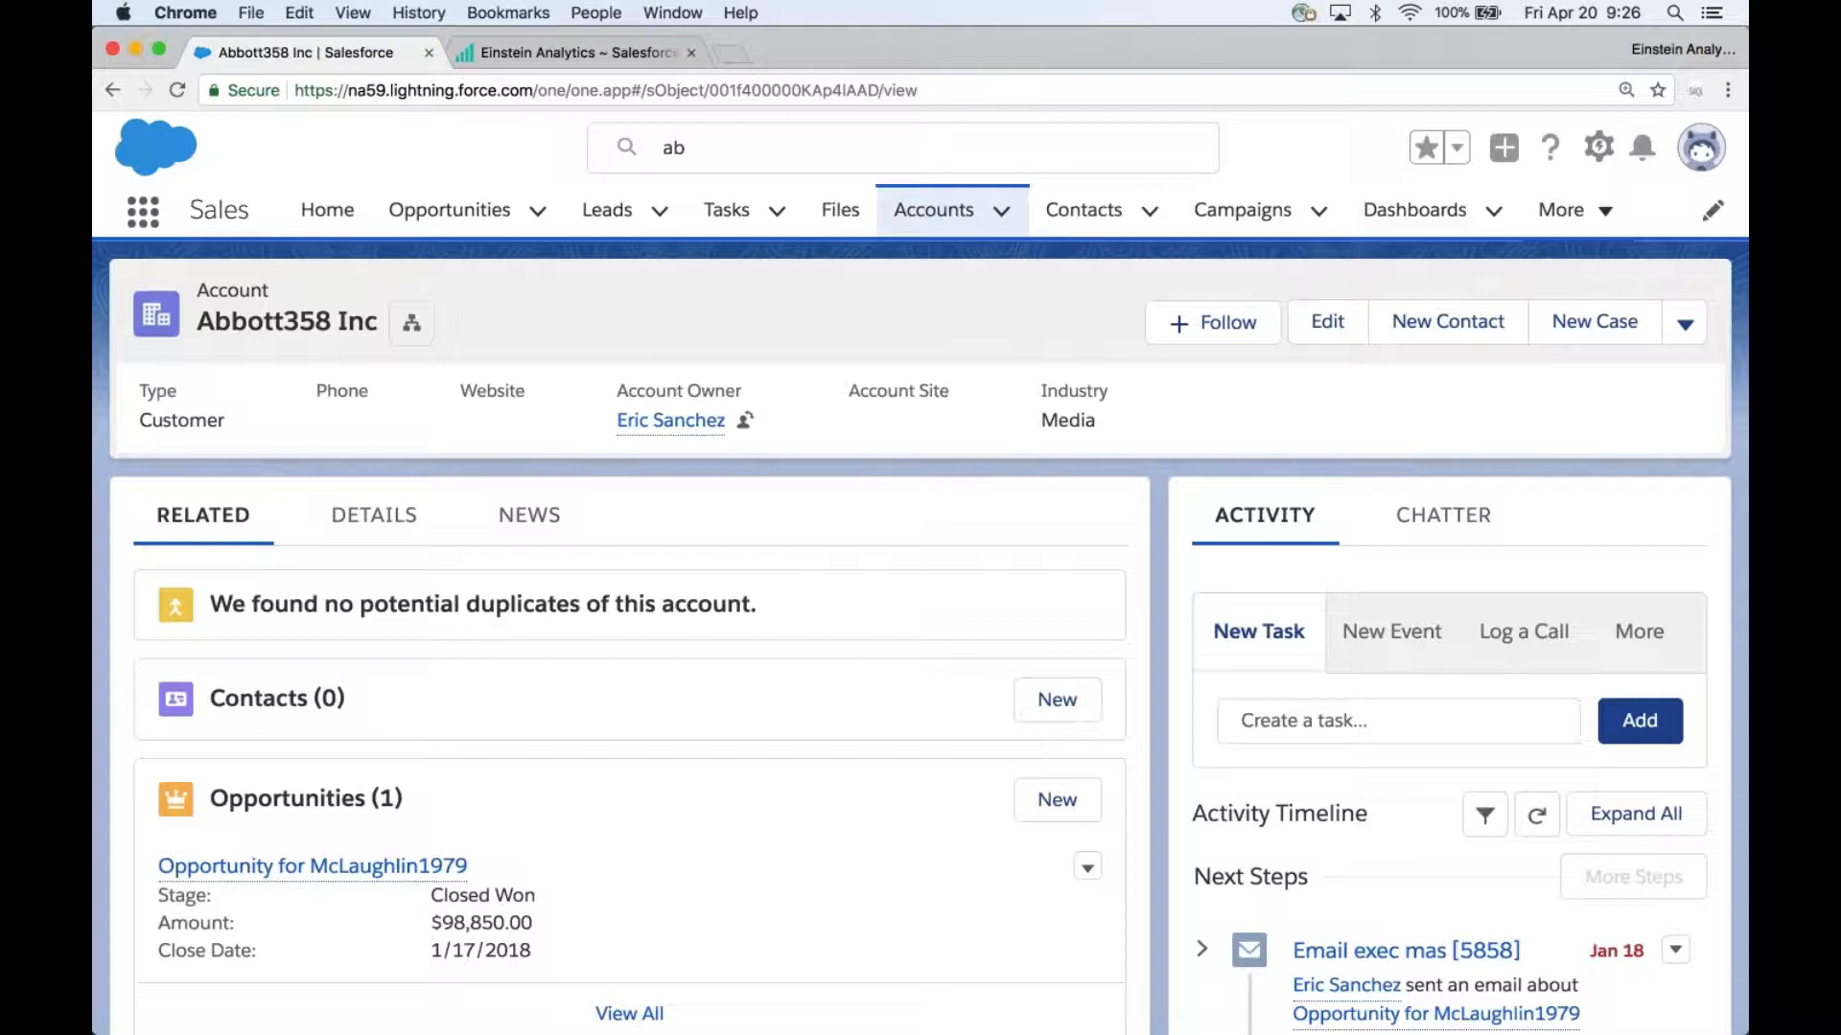
# Open the account record page for editing and add a Wave Dashboard component showing "Embed Now!" directly beneath the account header.
pyautogui.click(1598, 148)
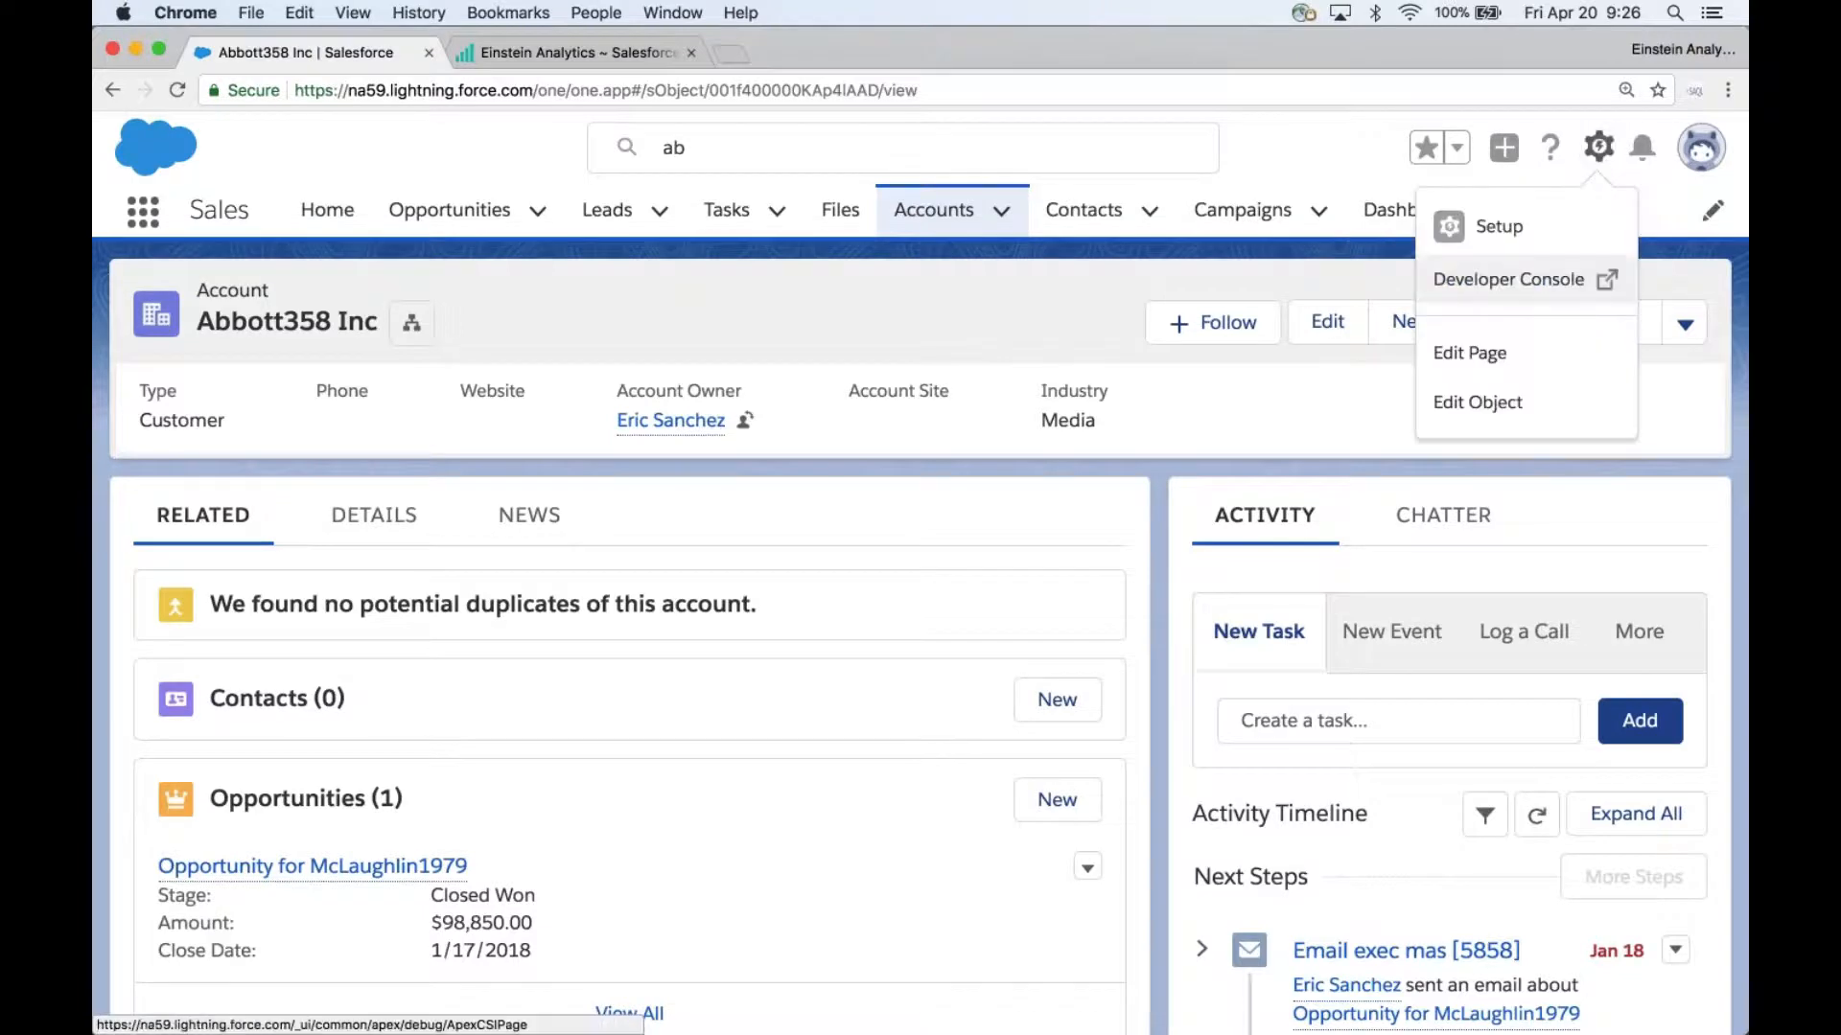
pyautogui.click(1487, 373)
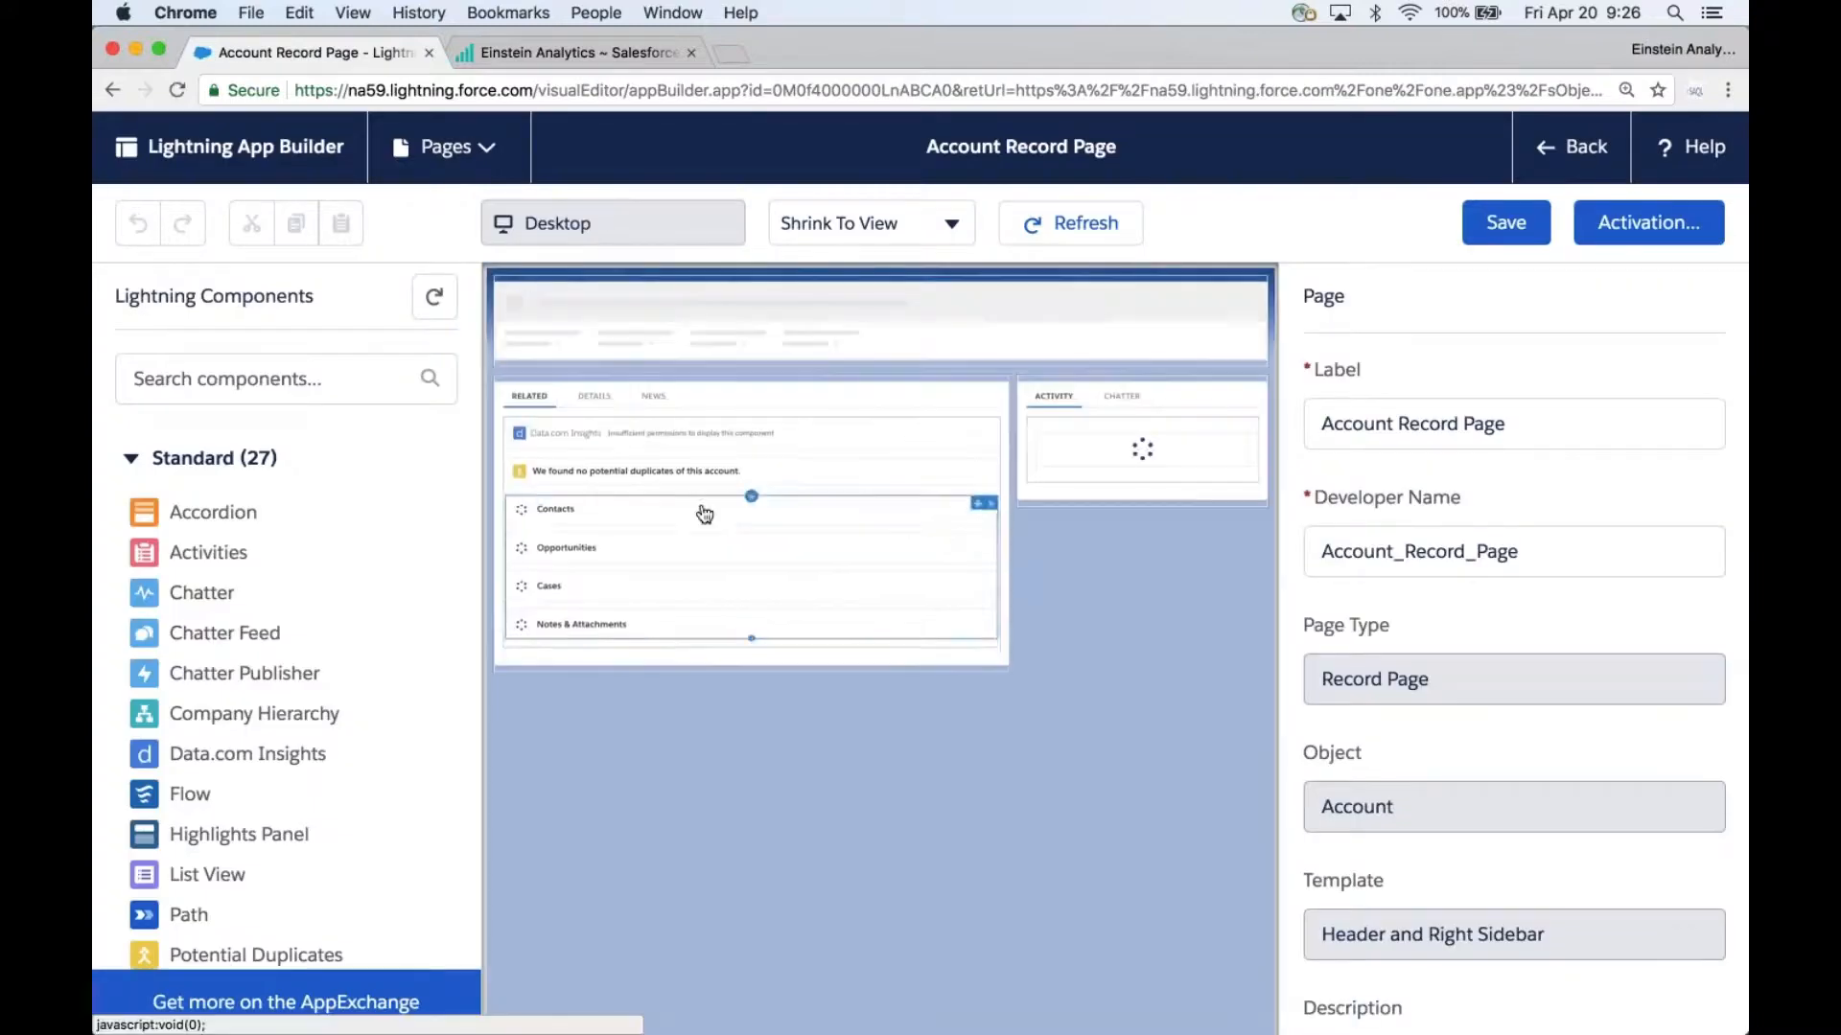
pyautogui.scroll(-10, 276, 612)
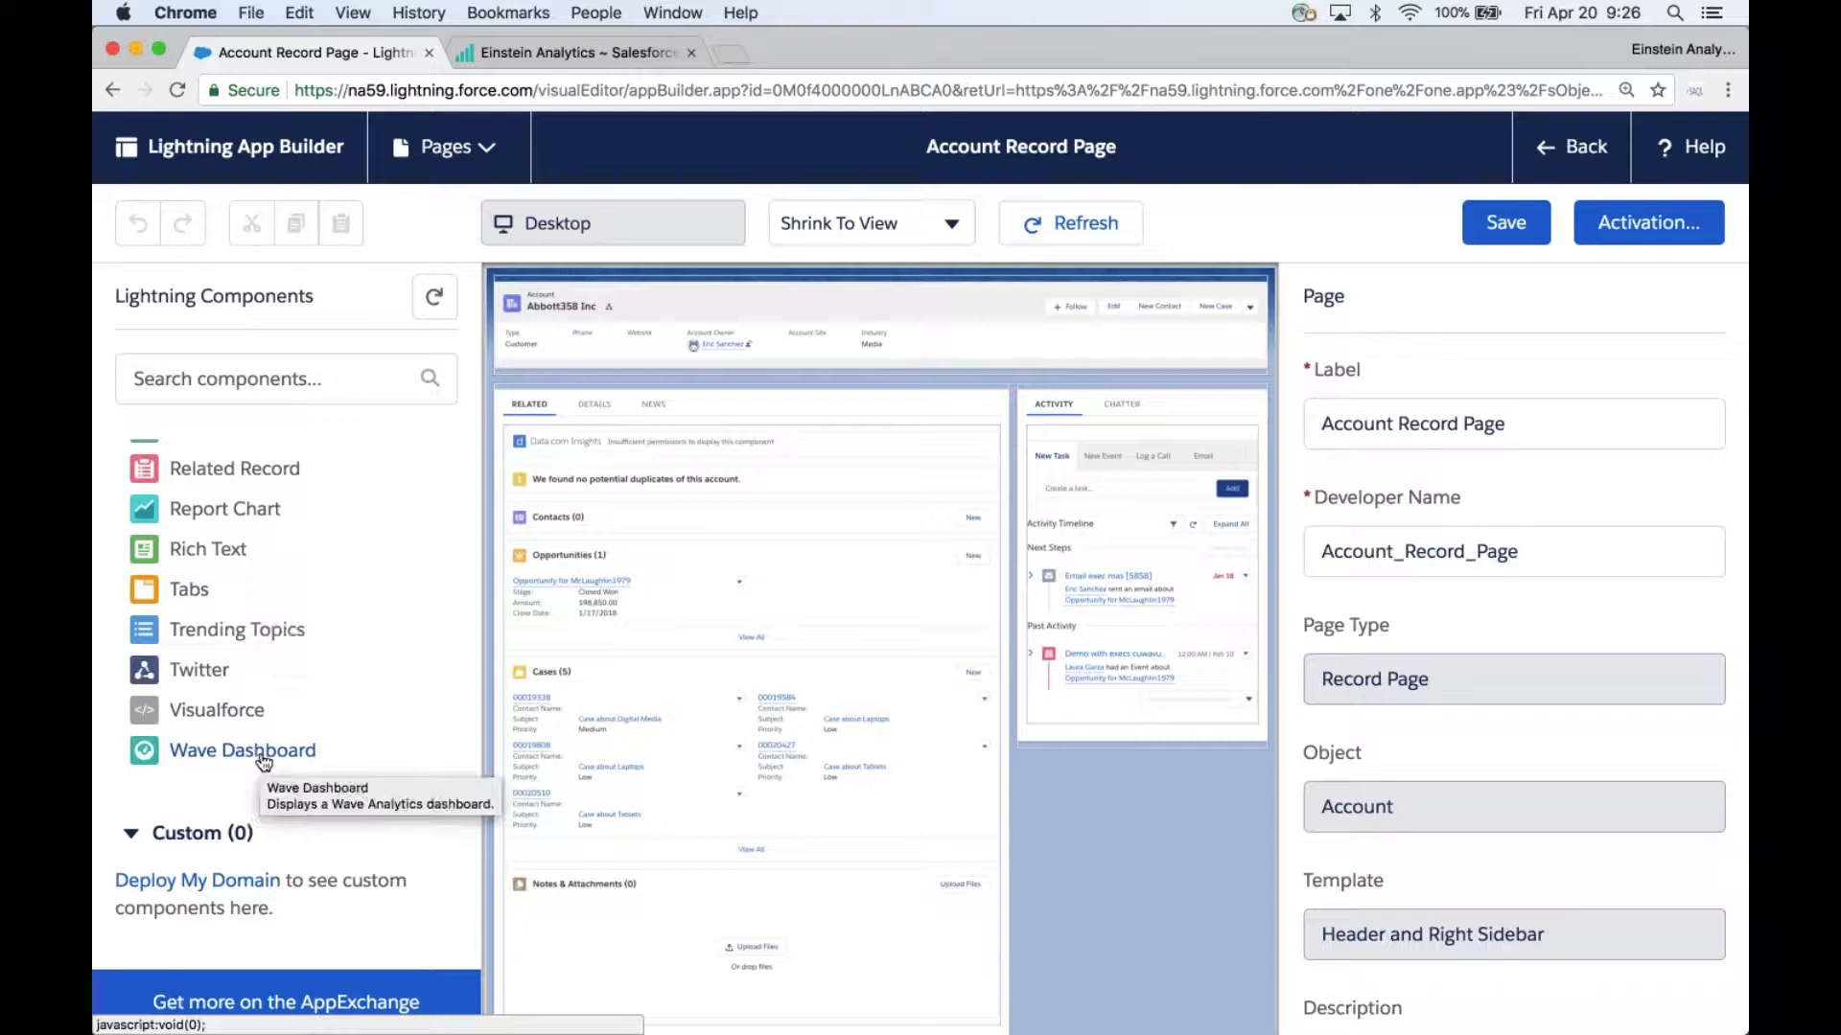
pyautogui.moveTo(264, 763); pyautogui.dragTo(637, 368)
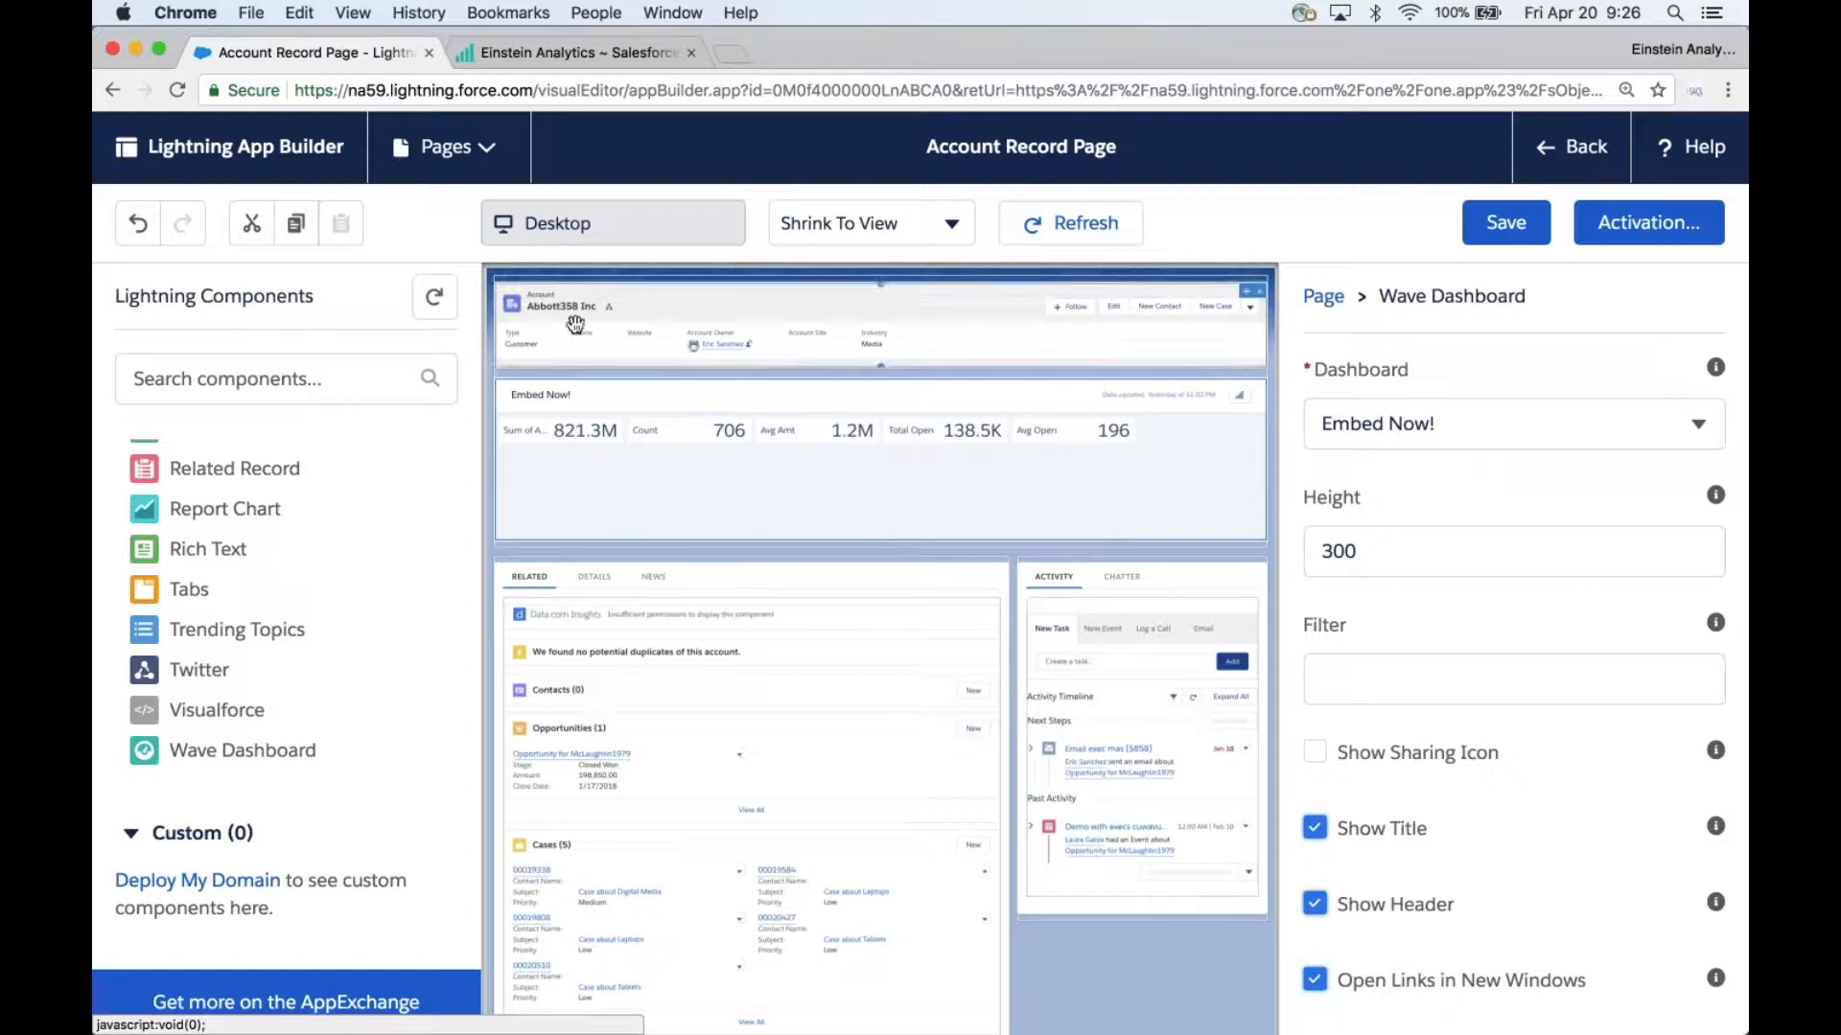
pyautogui.click(590, 58)
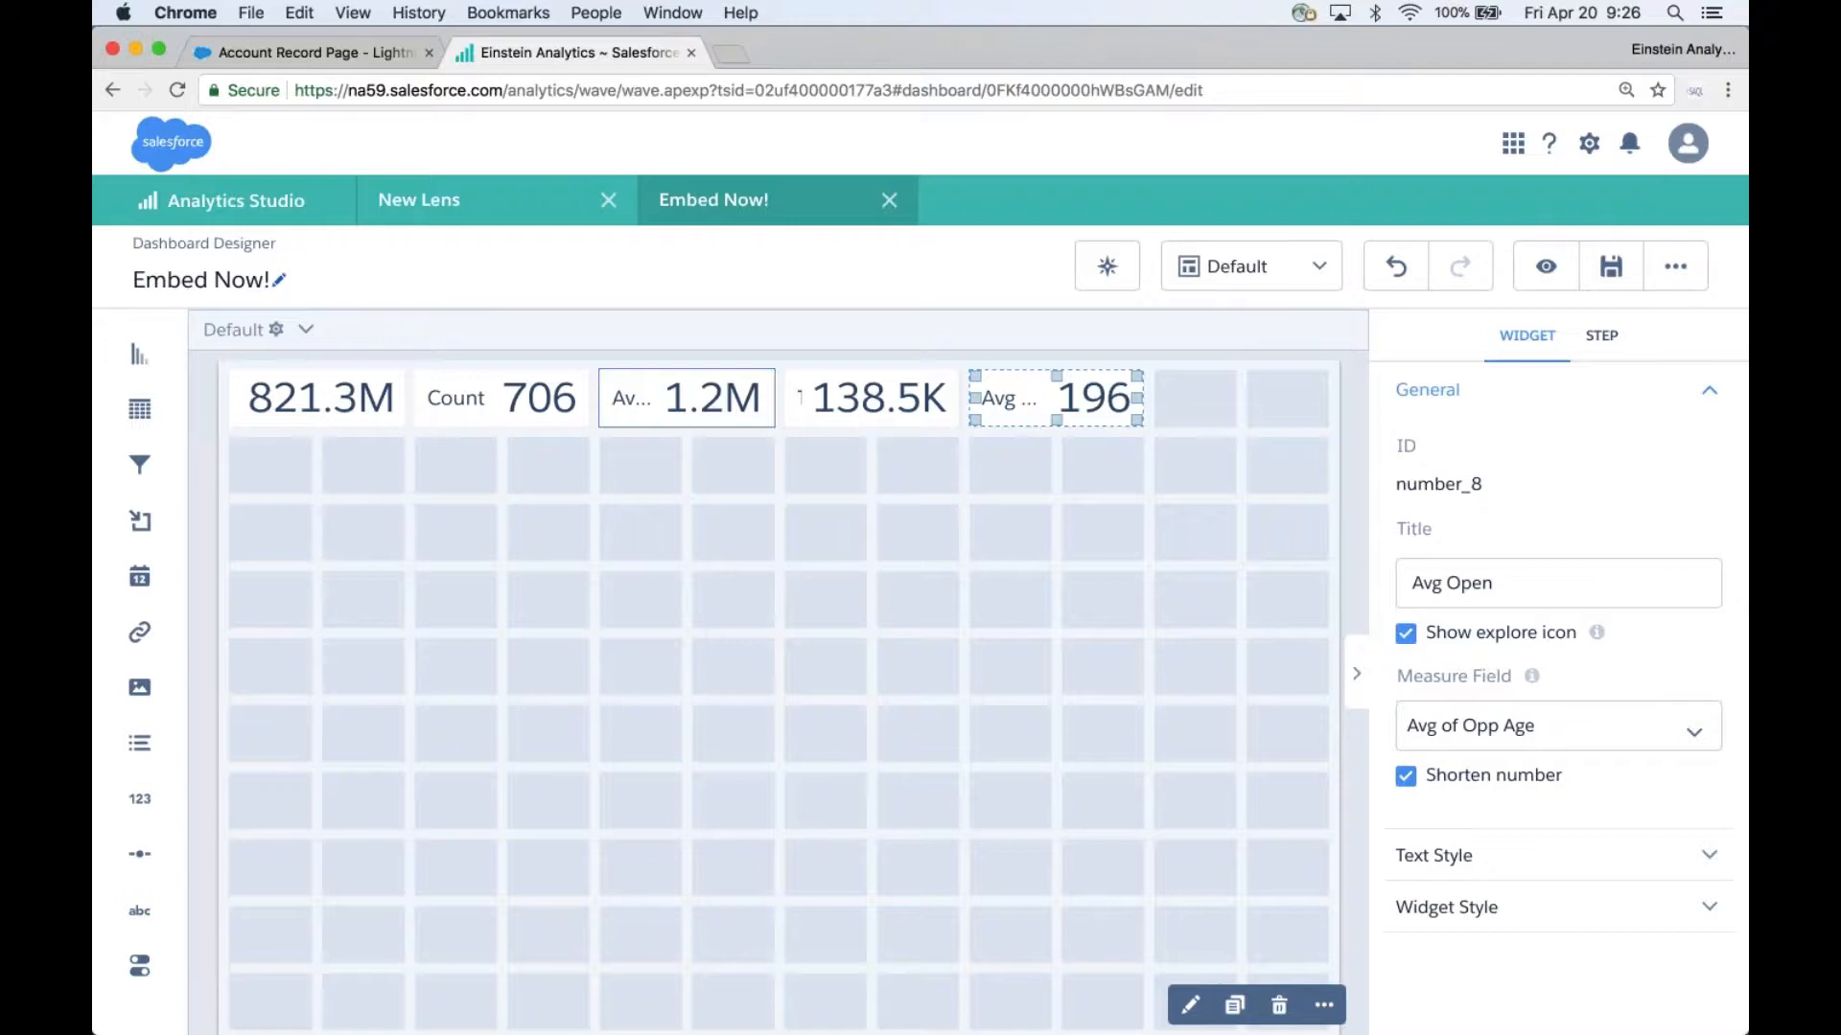
pyautogui.hotkey('ctrl', 'shift', 'Tab')
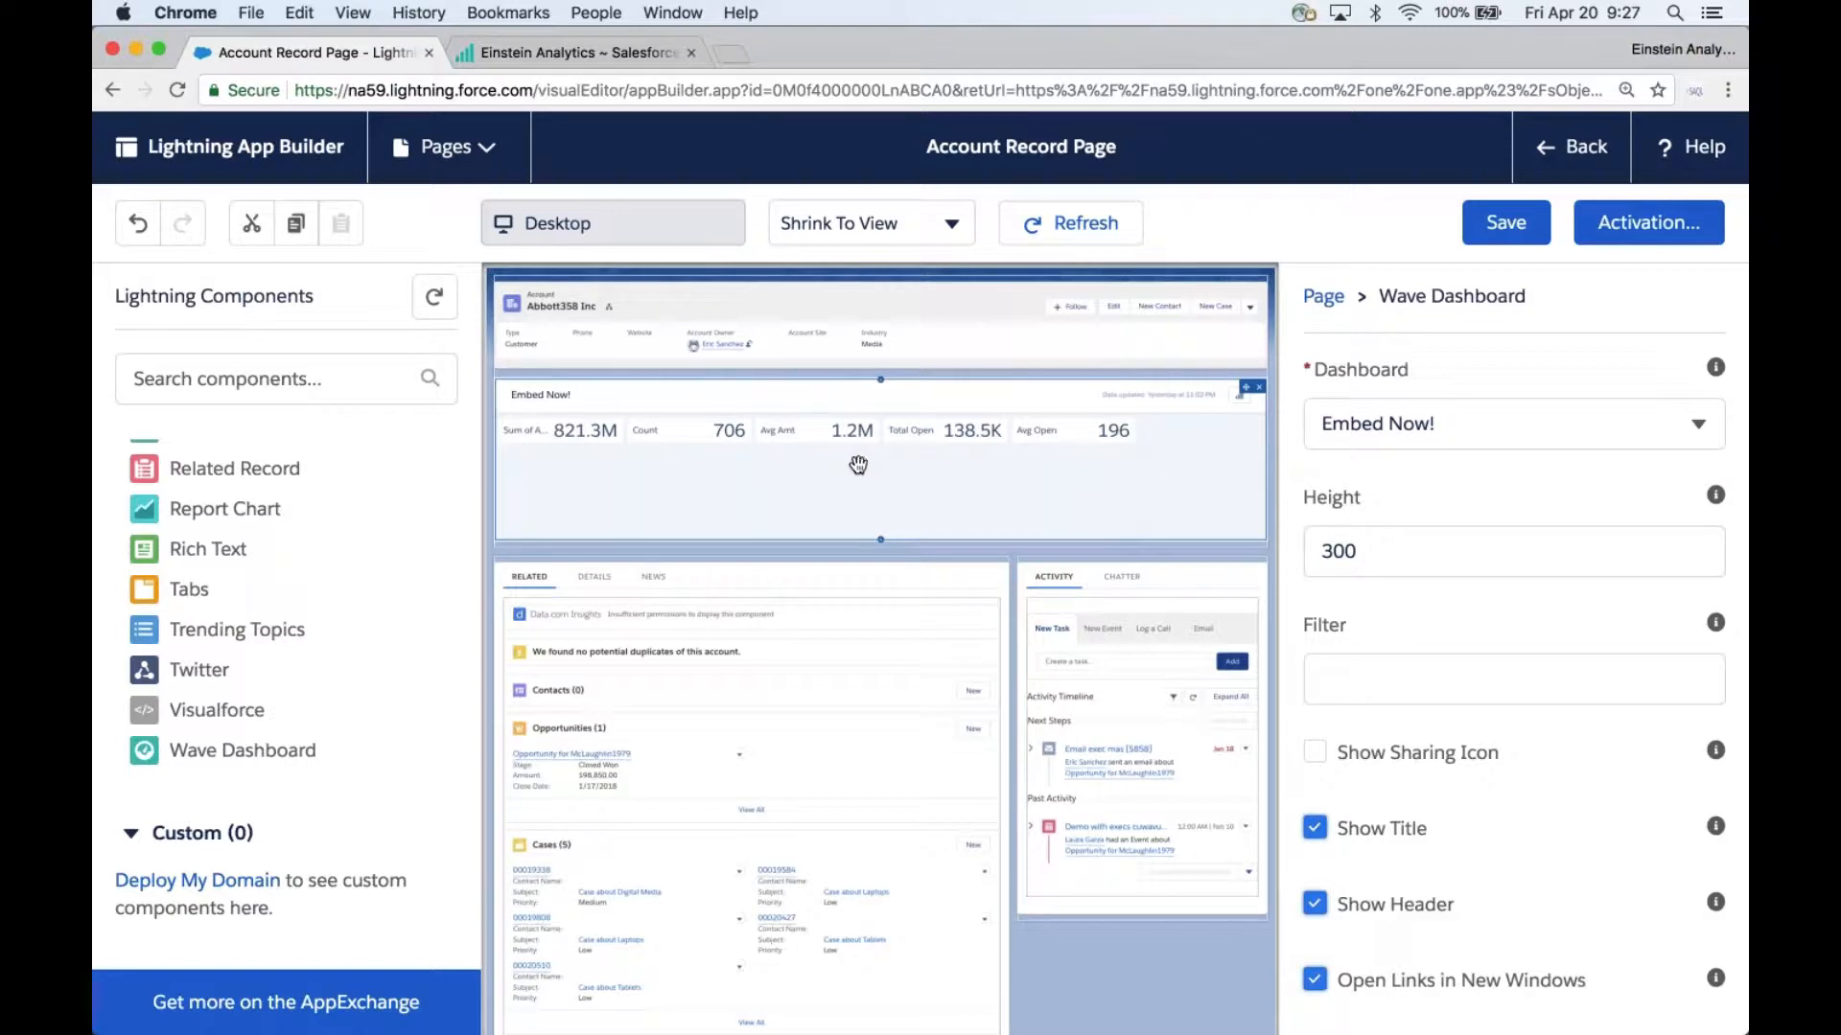
# Switch to Atom and copy the MyOppsData filter JSON on lines 1 to 12 of the embed file.
pyautogui.press('super+Tab')
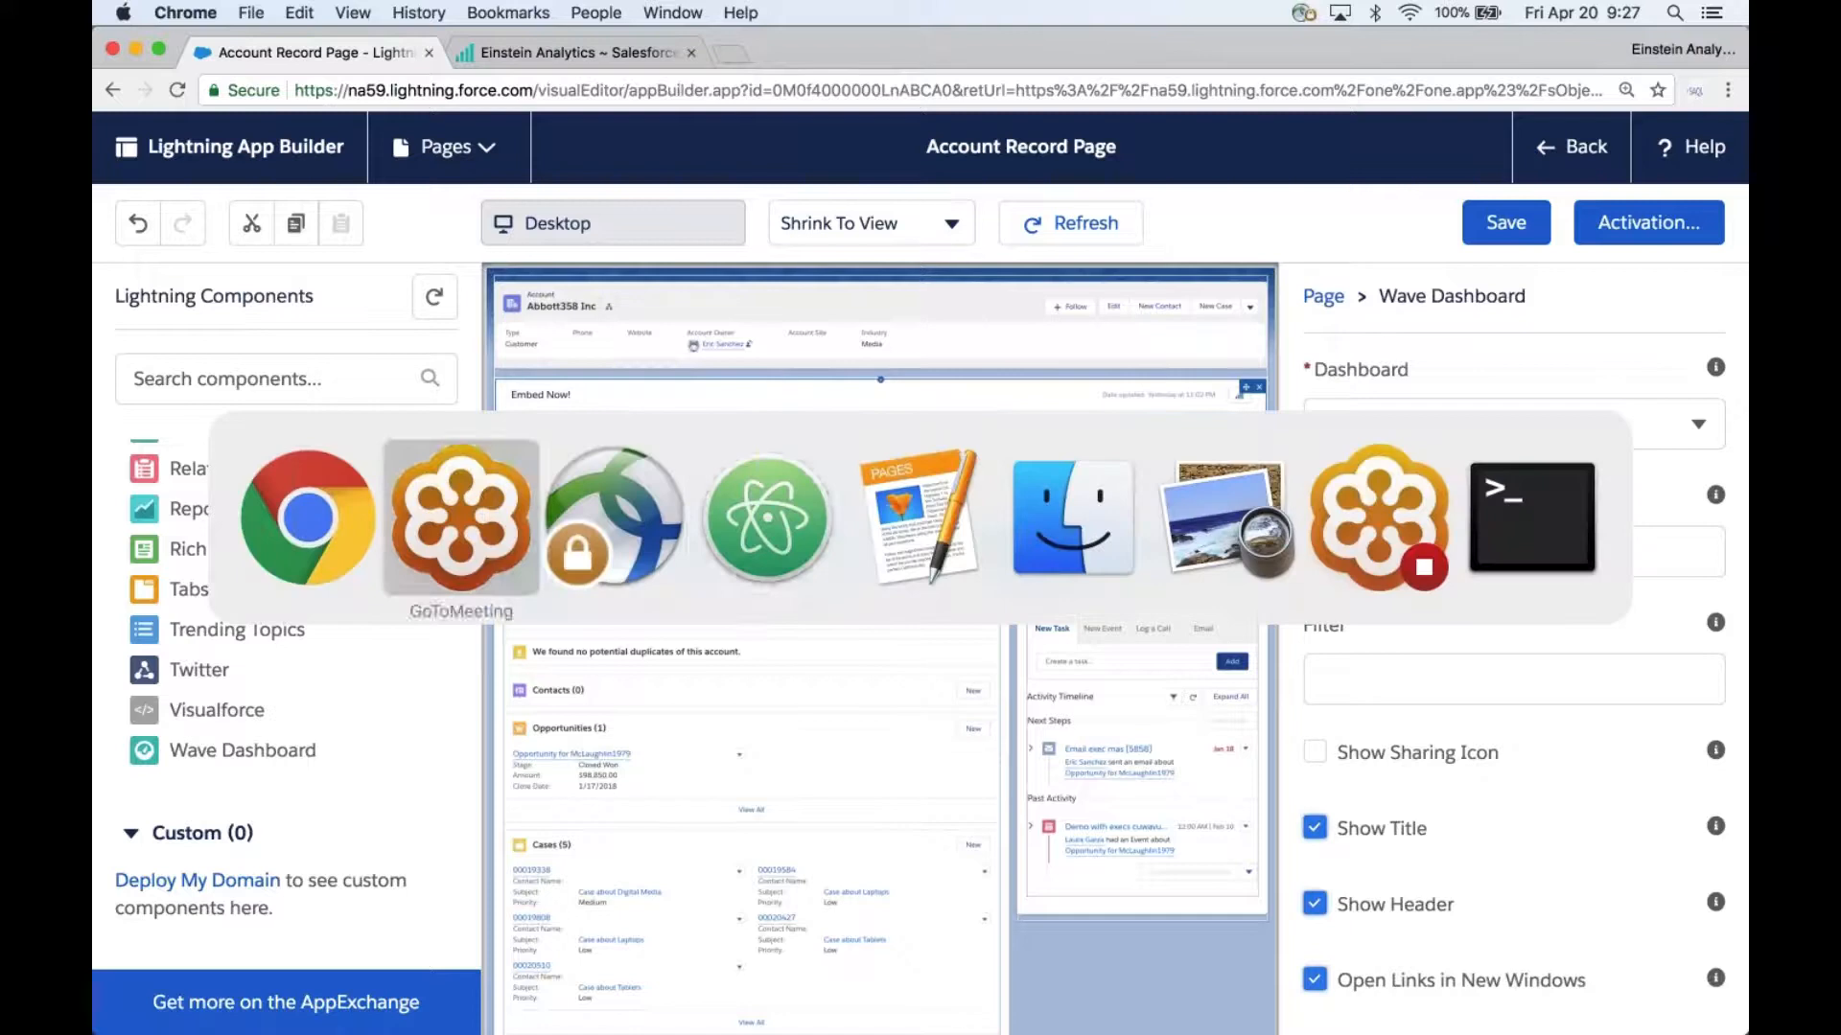
pyautogui.press('super+Tab')
pyautogui.press('super+Tab')
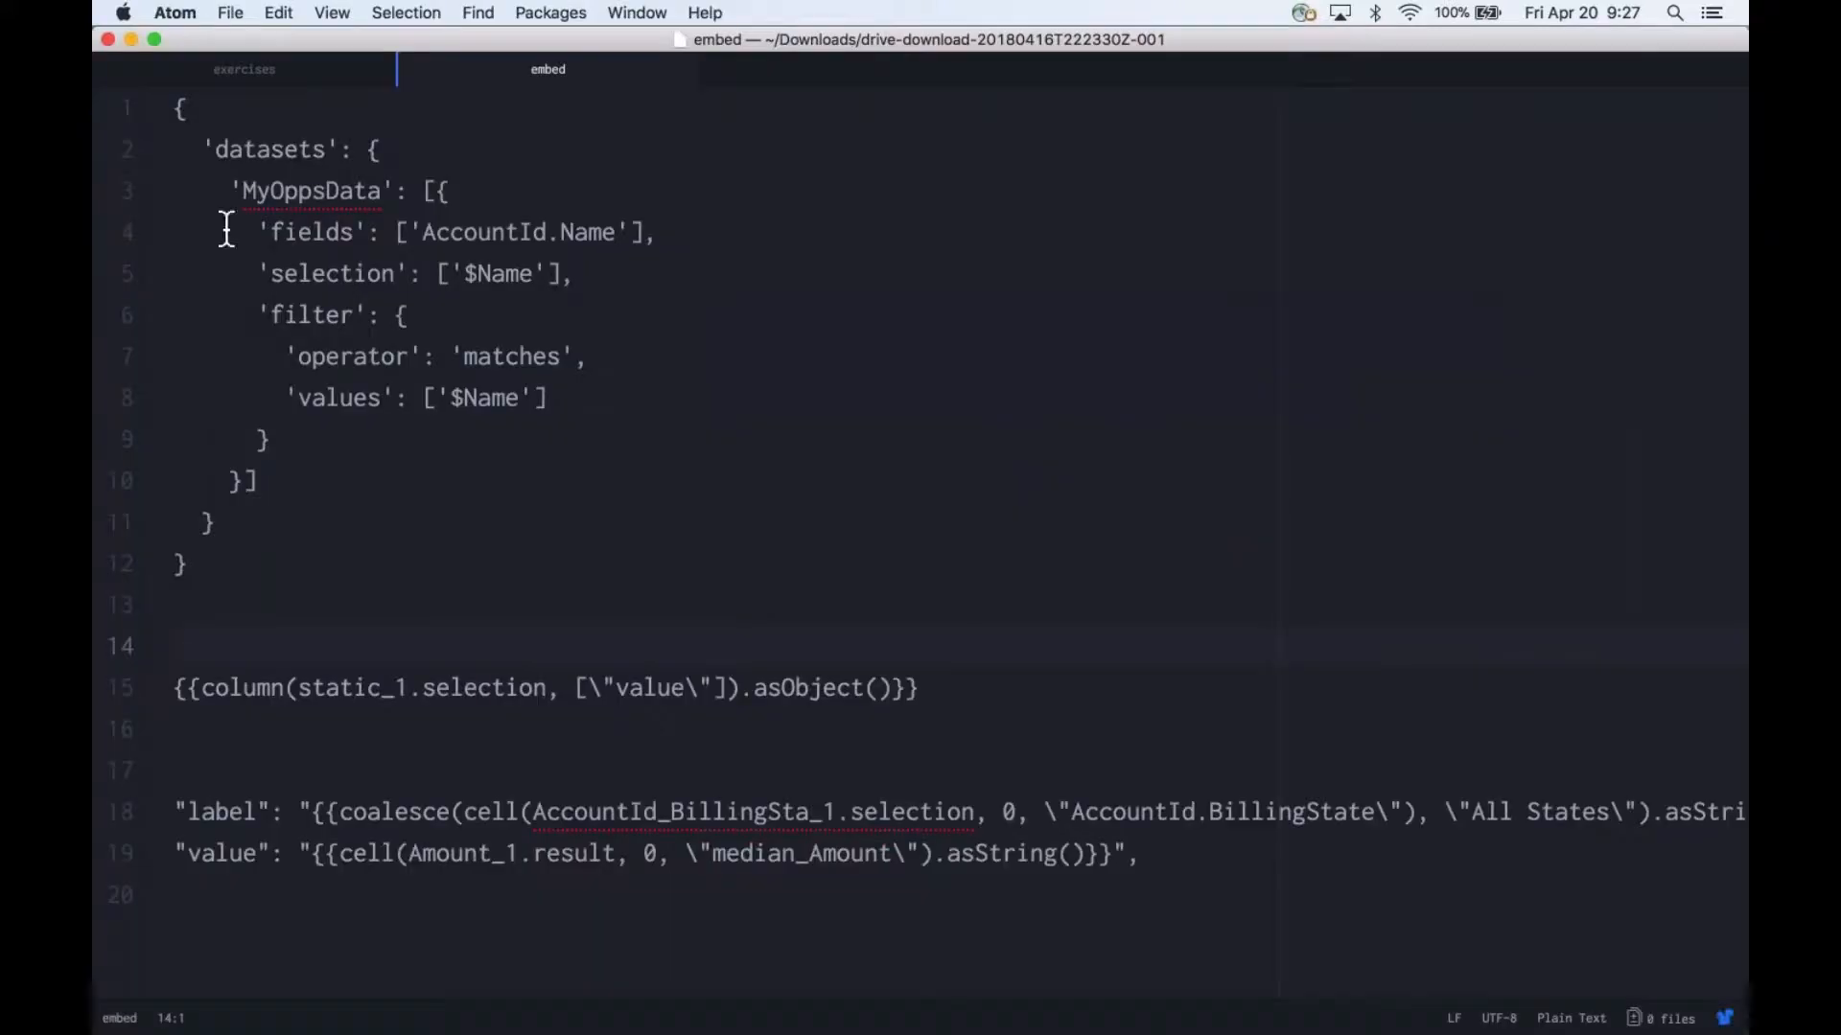
pyautogui.click(180, 113)
pyautogui.hotkey('shift', 'Down')
pyautogui.hotkey('shift', 'Down')
pyautogui.hotkey('shift', 'Down')
pyautogui.hotkey('shift', 'Down')
pyautogui.hotkey('shift', 'Down')
pyautogui.hotkey('shift', 'Down')
pyautogui.hotkey('shift', 'Down')
pyautogui.hotkey('shift', 'Down')
pyautogui.hotkey('shift', 'Down')
pyautogui.hotkey('shift', 'Down')
pyautogui.hotkey('shift', 'Down')
pyautogui.hotkey('shift', 'Down')
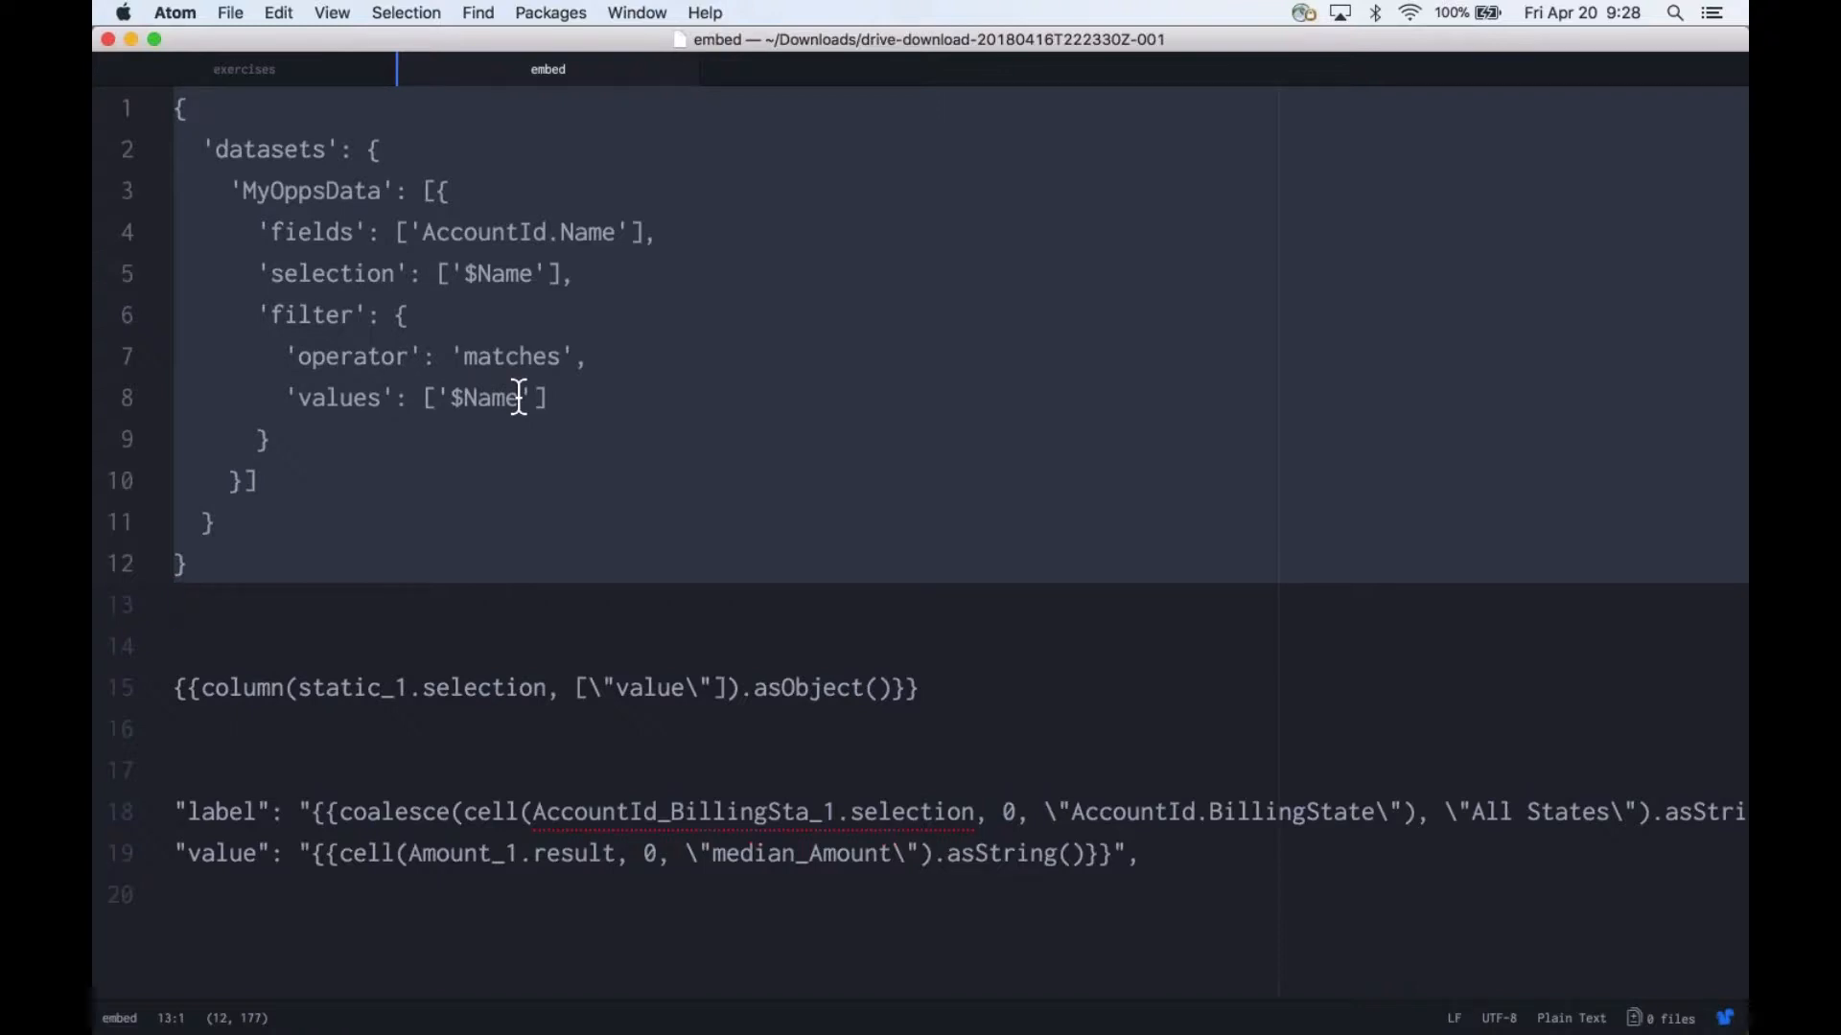
# Return to Lightning App Builder in Chrome and paste the copied JSON as the Wave Dashboard component's filter.
pyautogui.press('super+Tab')
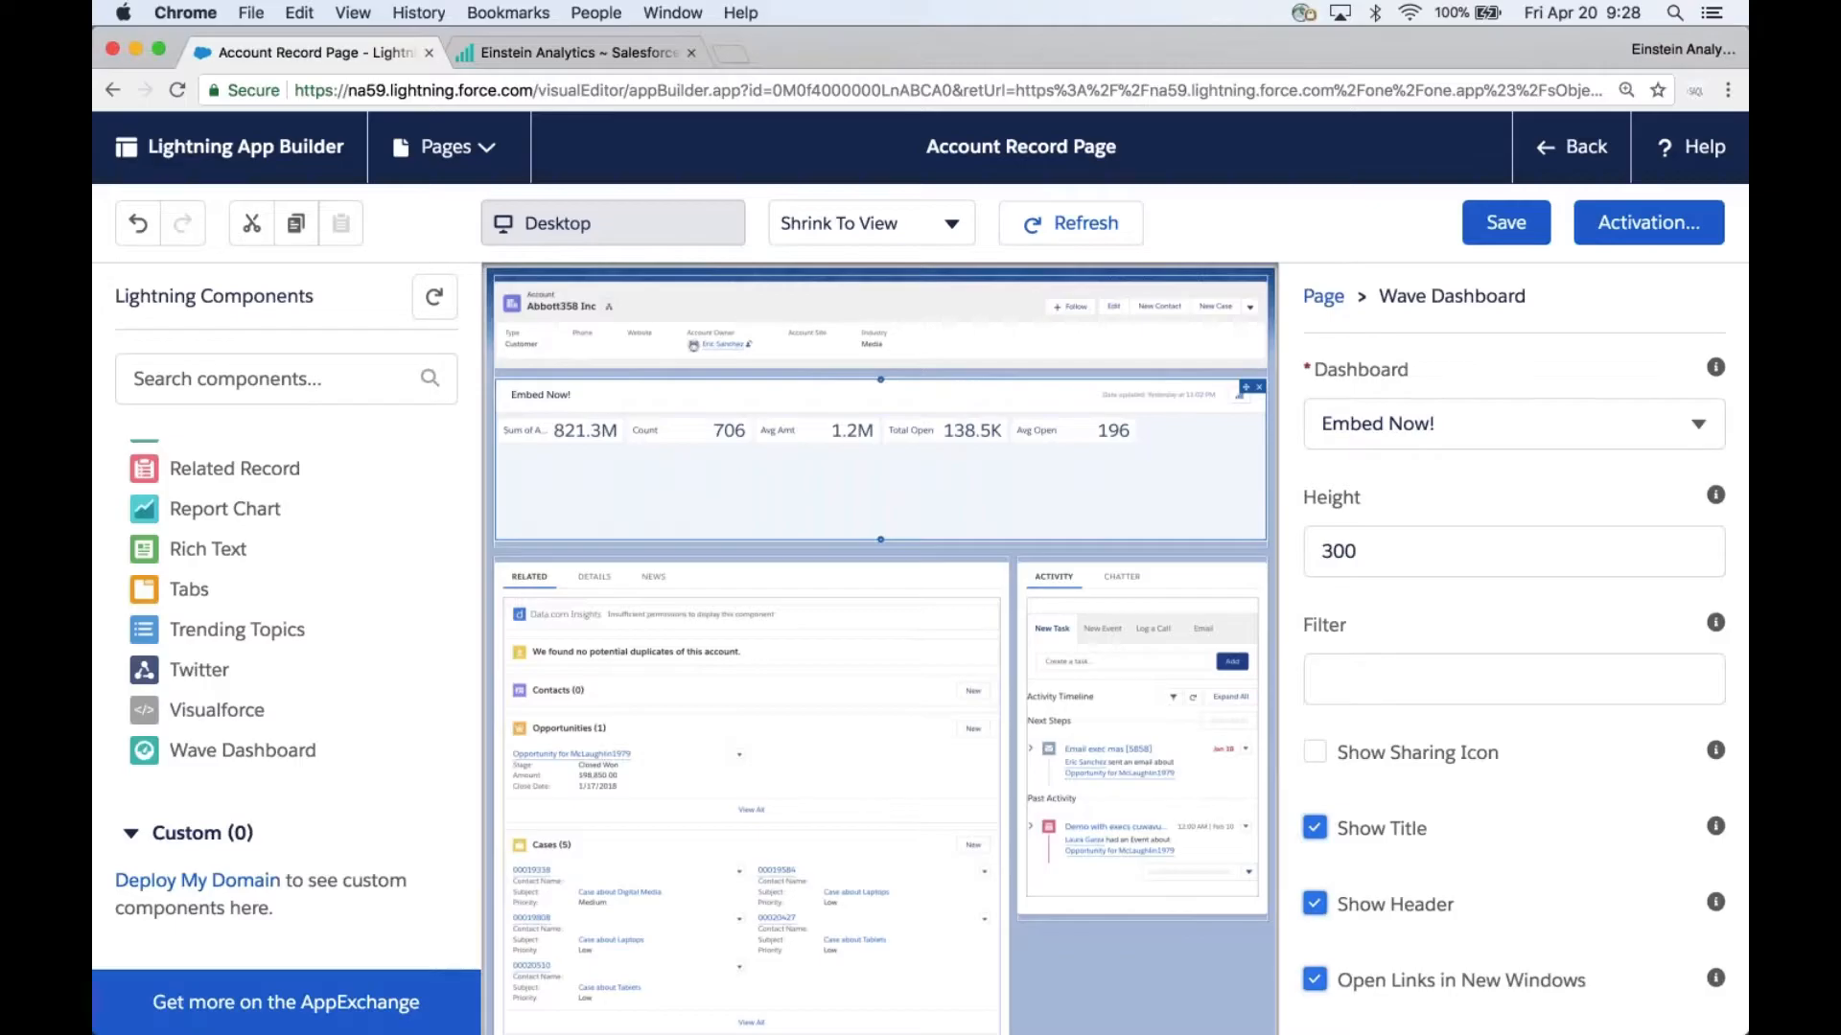
pyautogui.scroll(-3, 1398, 621)
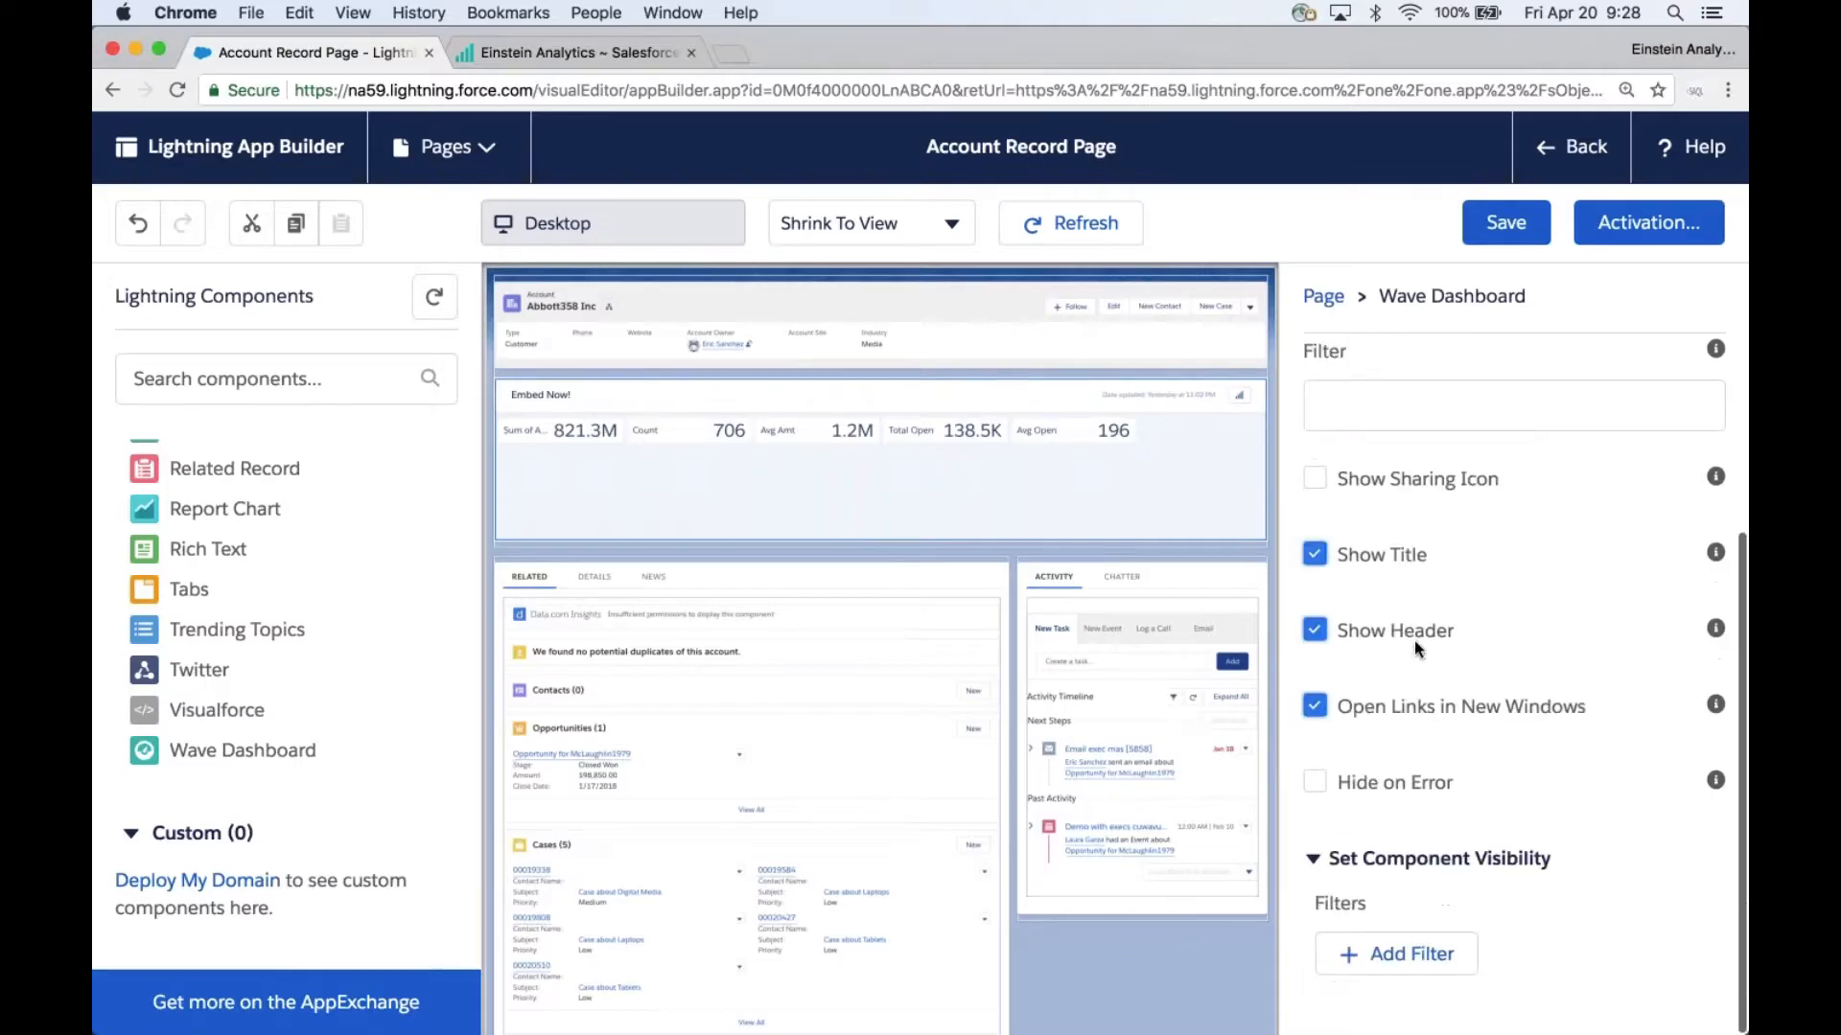
pyautogui.scroll(3, 1514, 647)
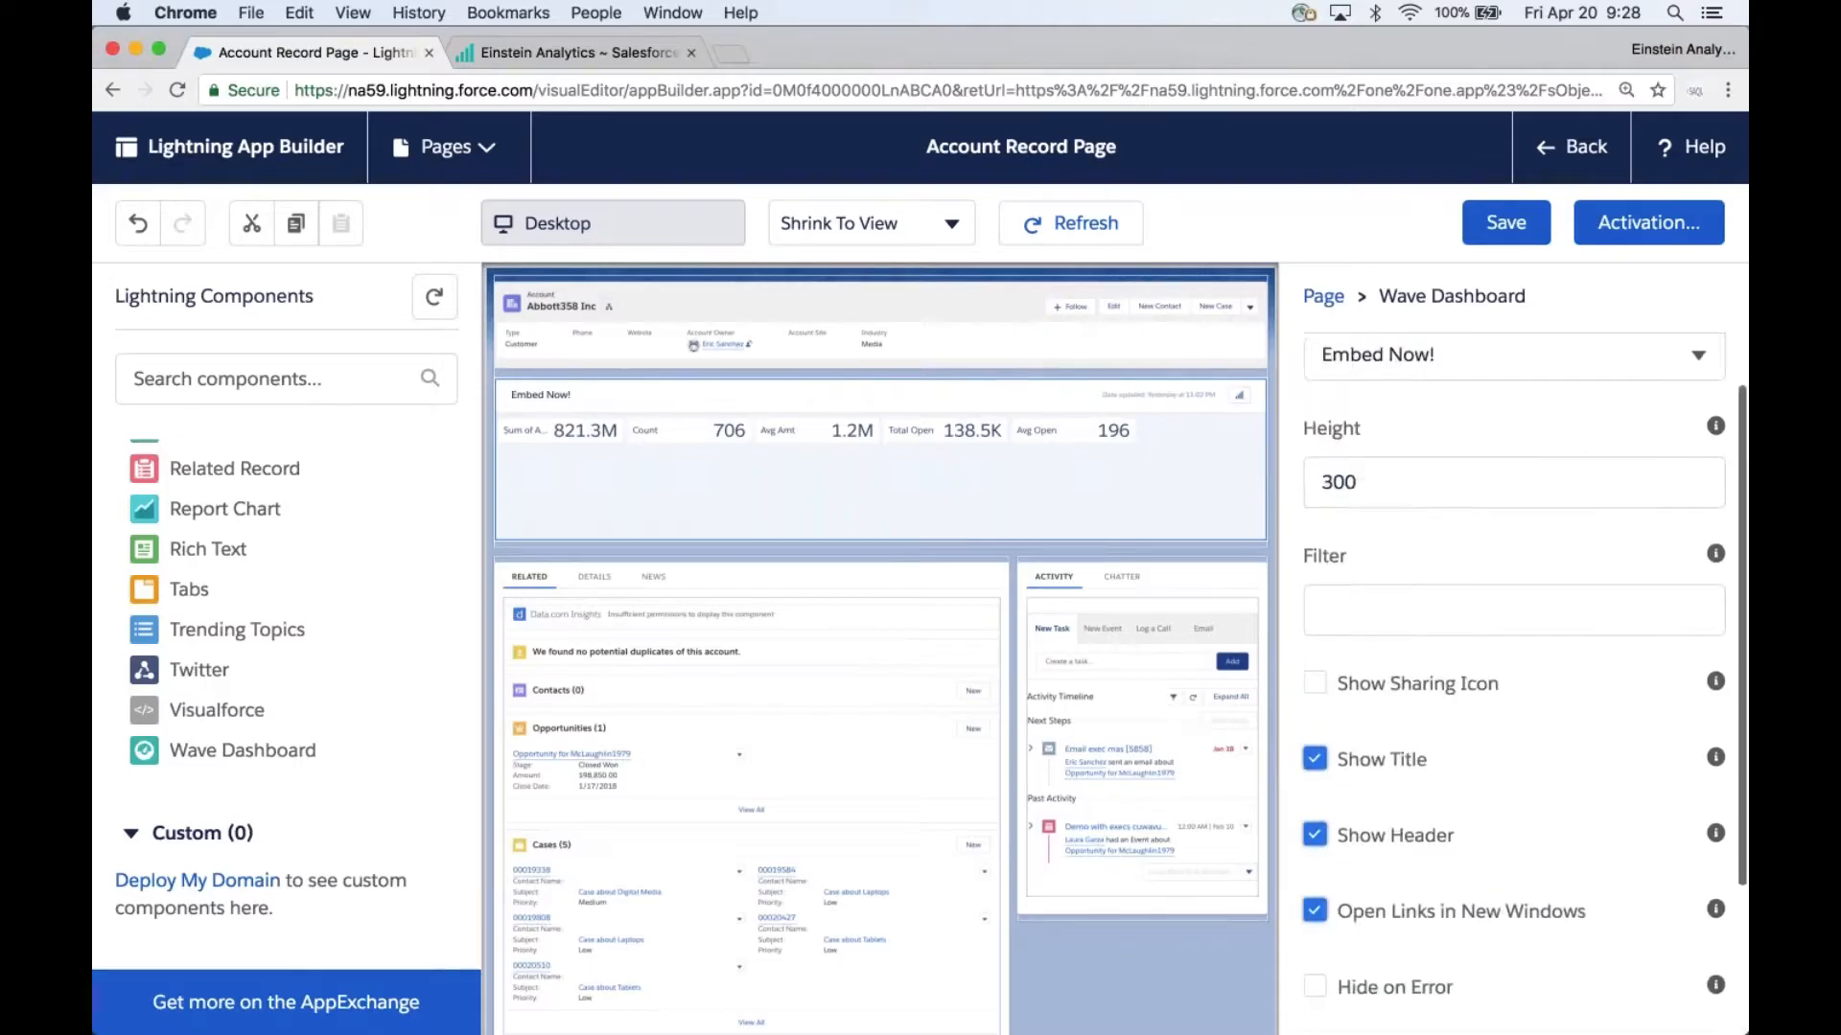
pyautogui.click(1514, 647)
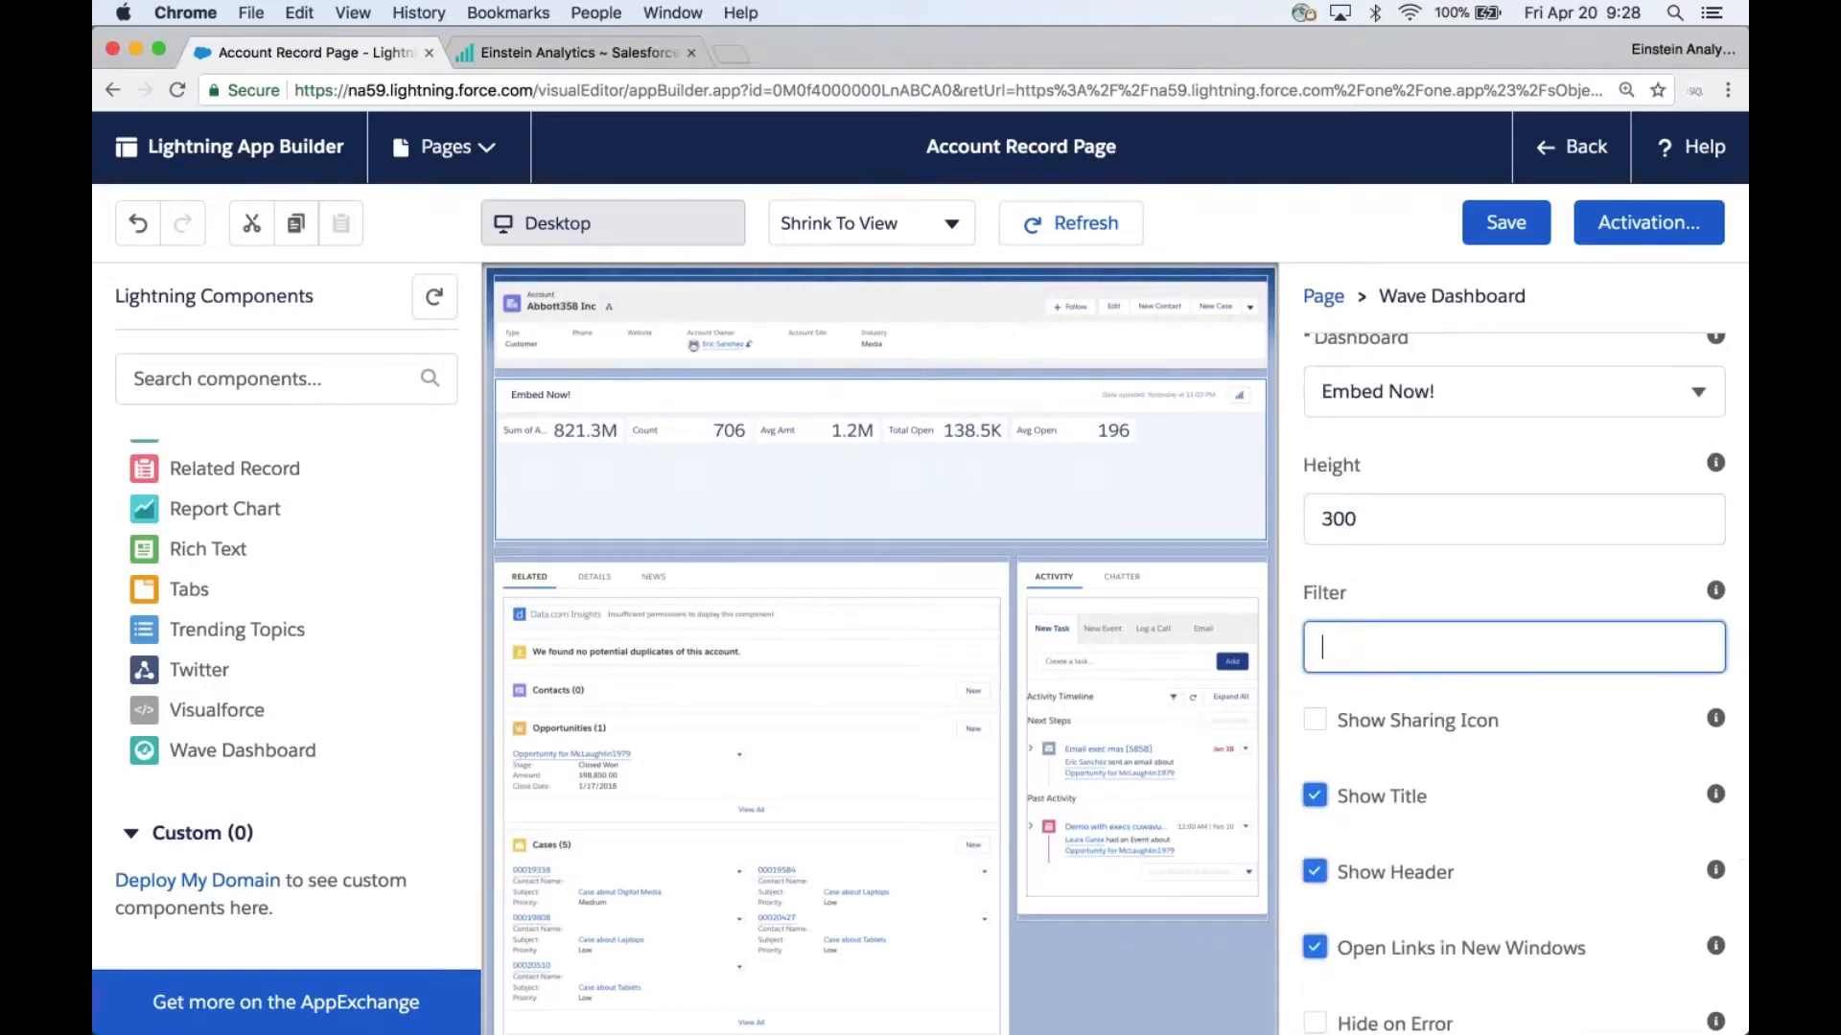
pyautogui.press('super+v')
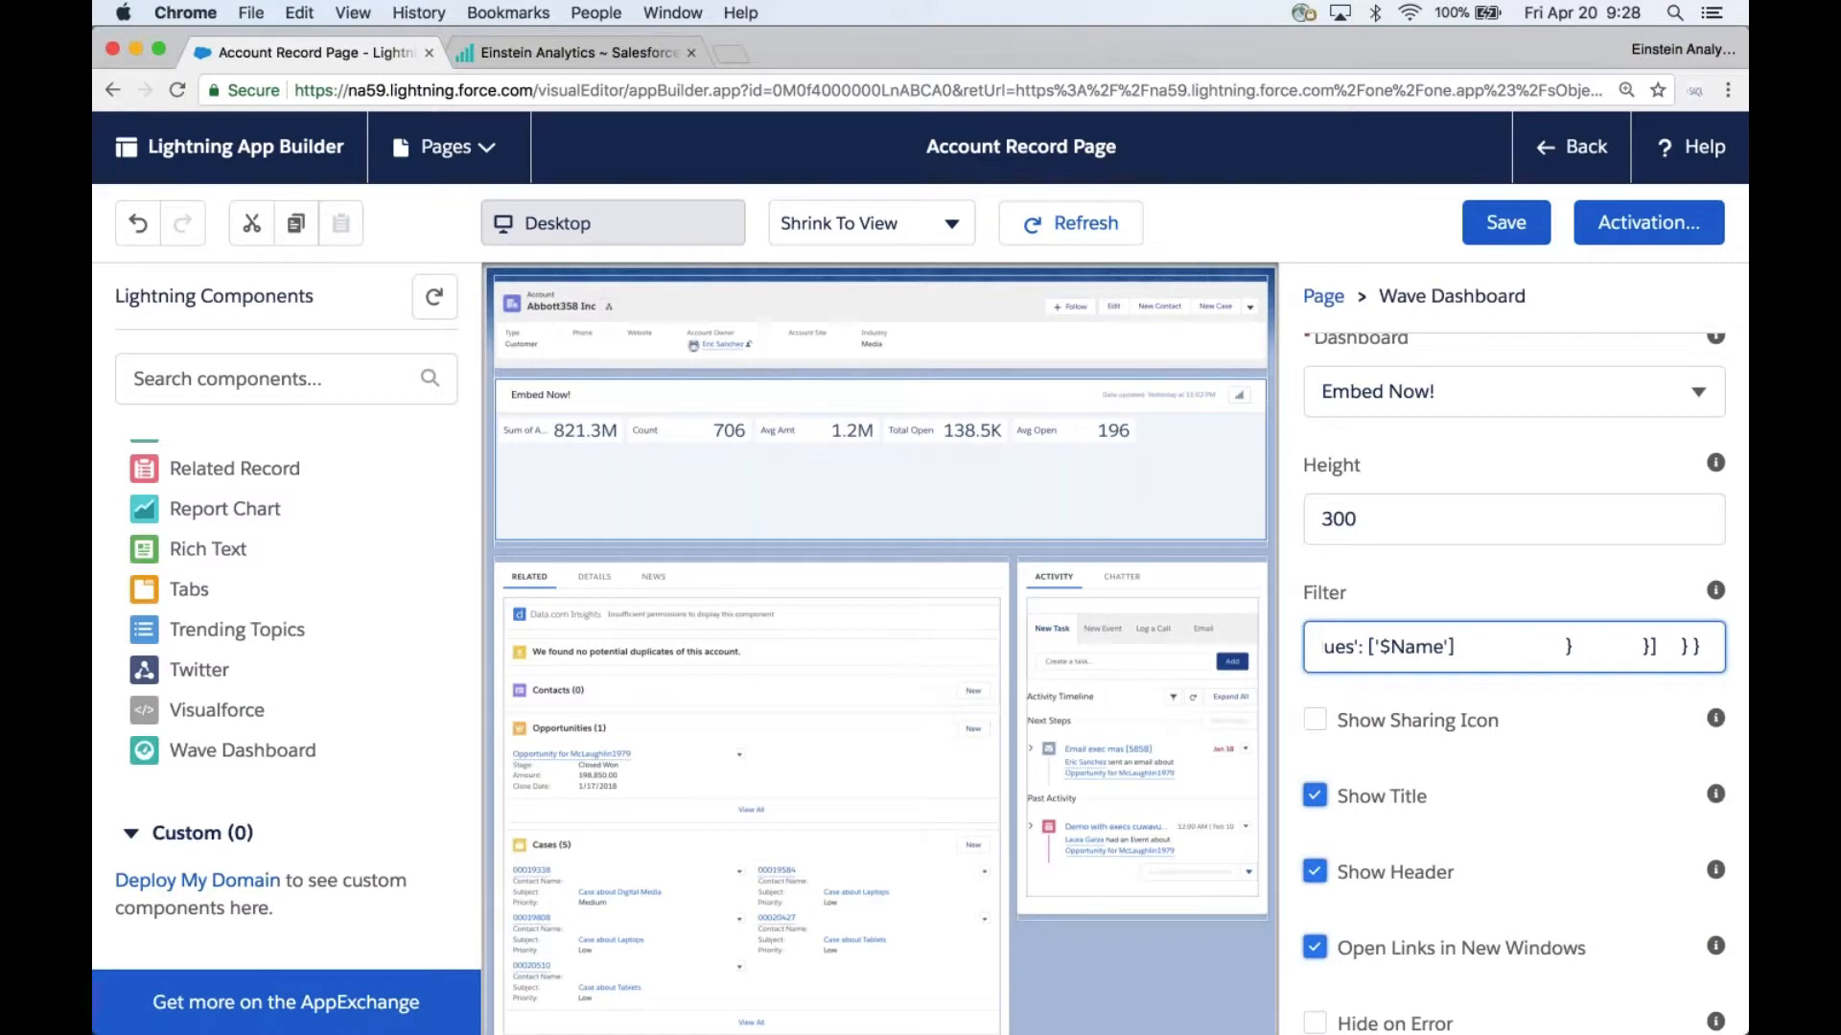
pyautogui.press('super+Left')
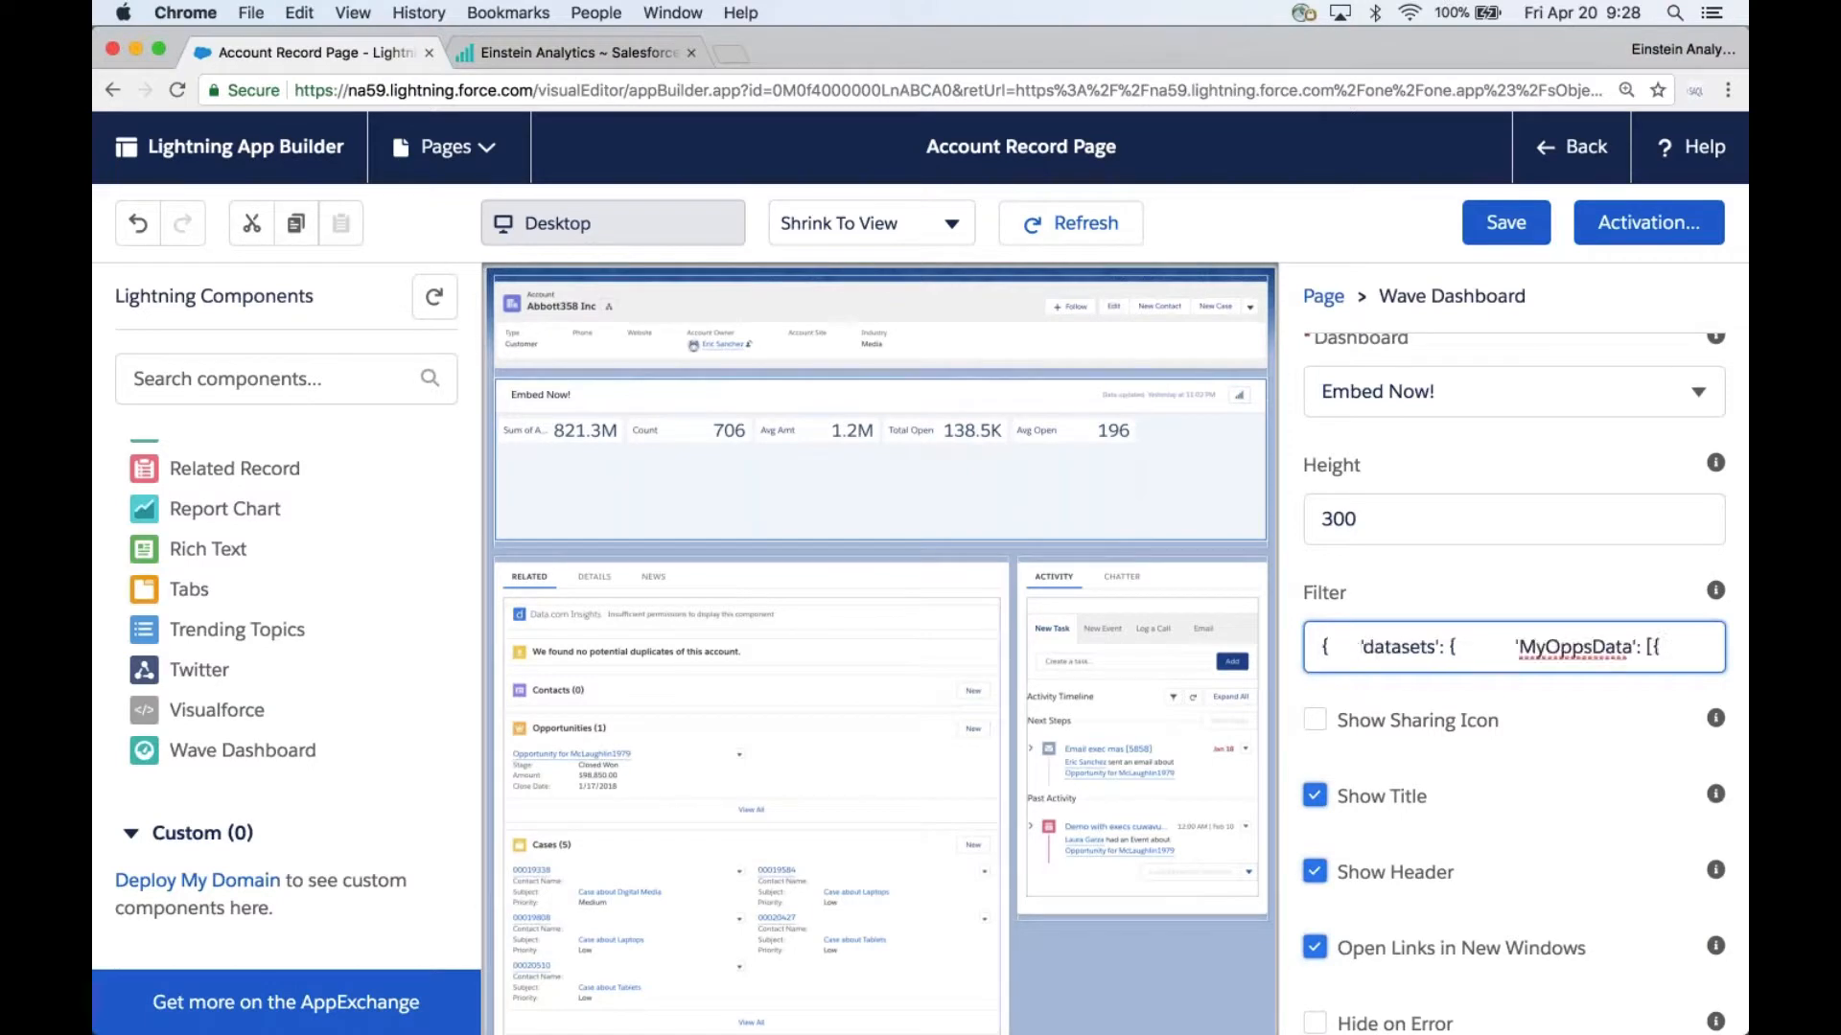
pyautogui.press('super+Right')
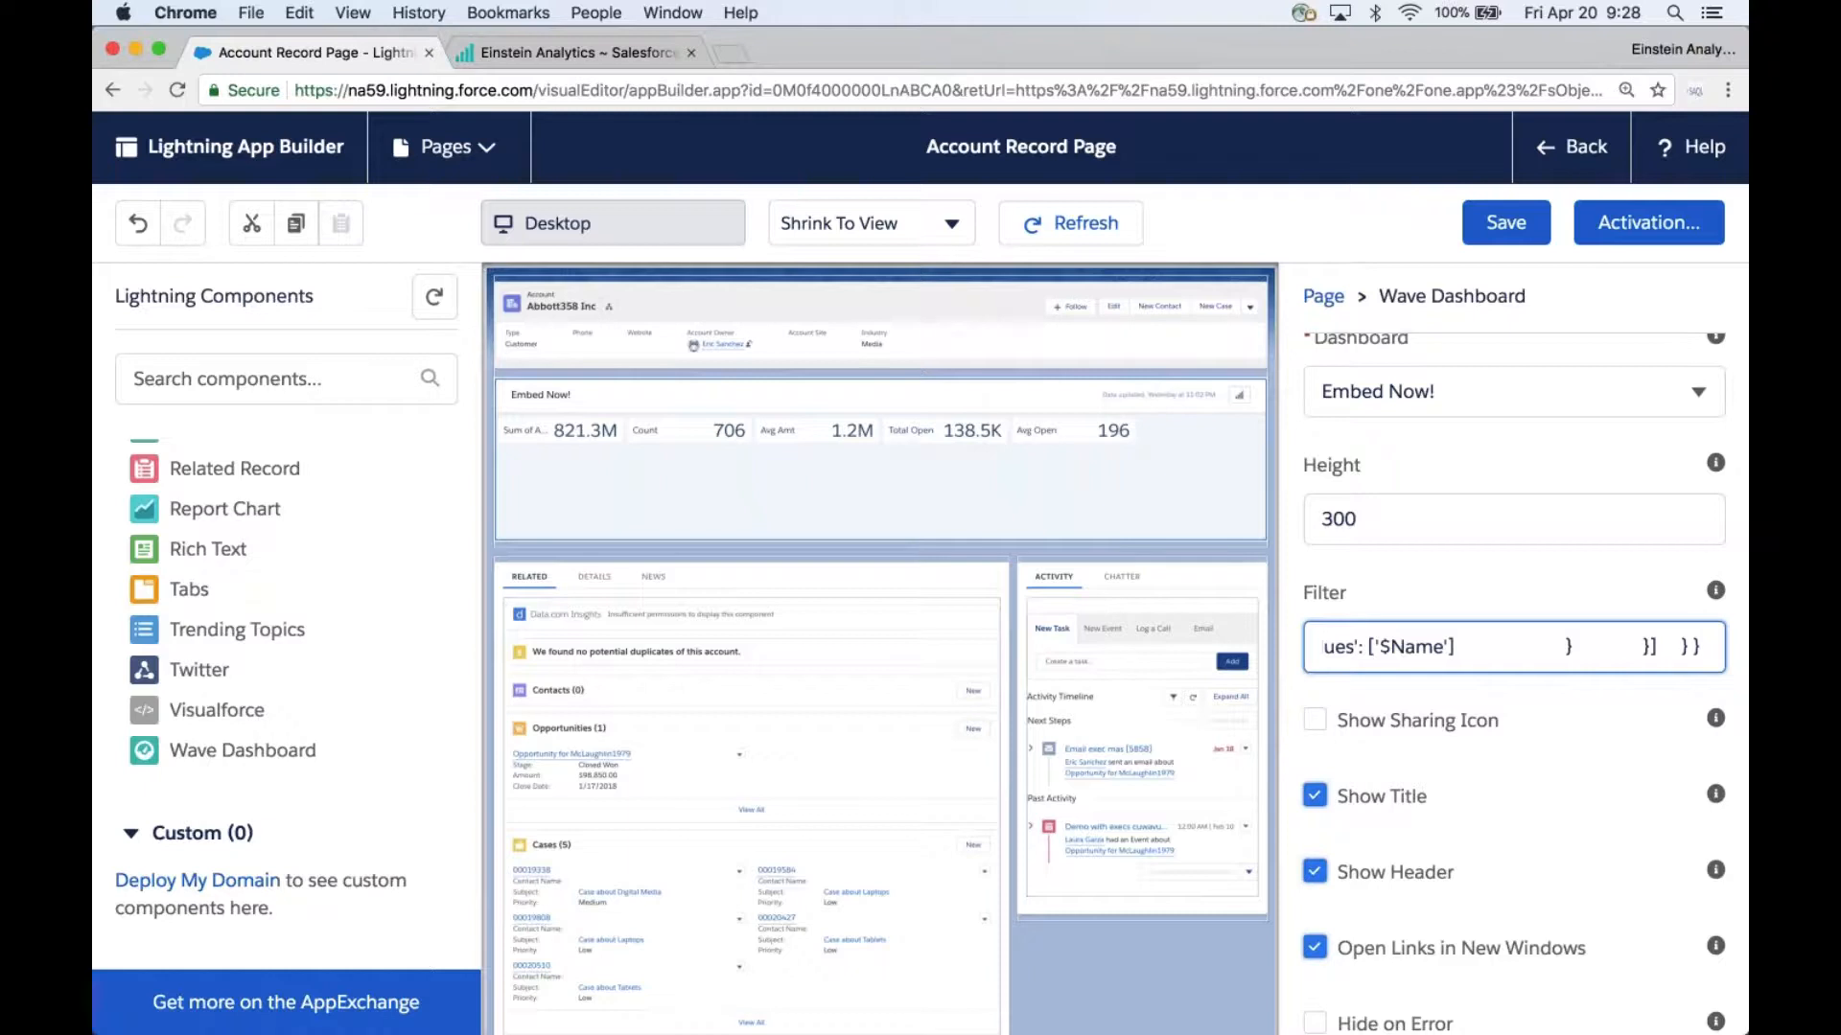
# Switch to Atom and examine the structure of the MyOppsData and filter blocks by folding and unfolding them.
pyautogui.press('super+Tab')
pyautogui.click(702, 403)
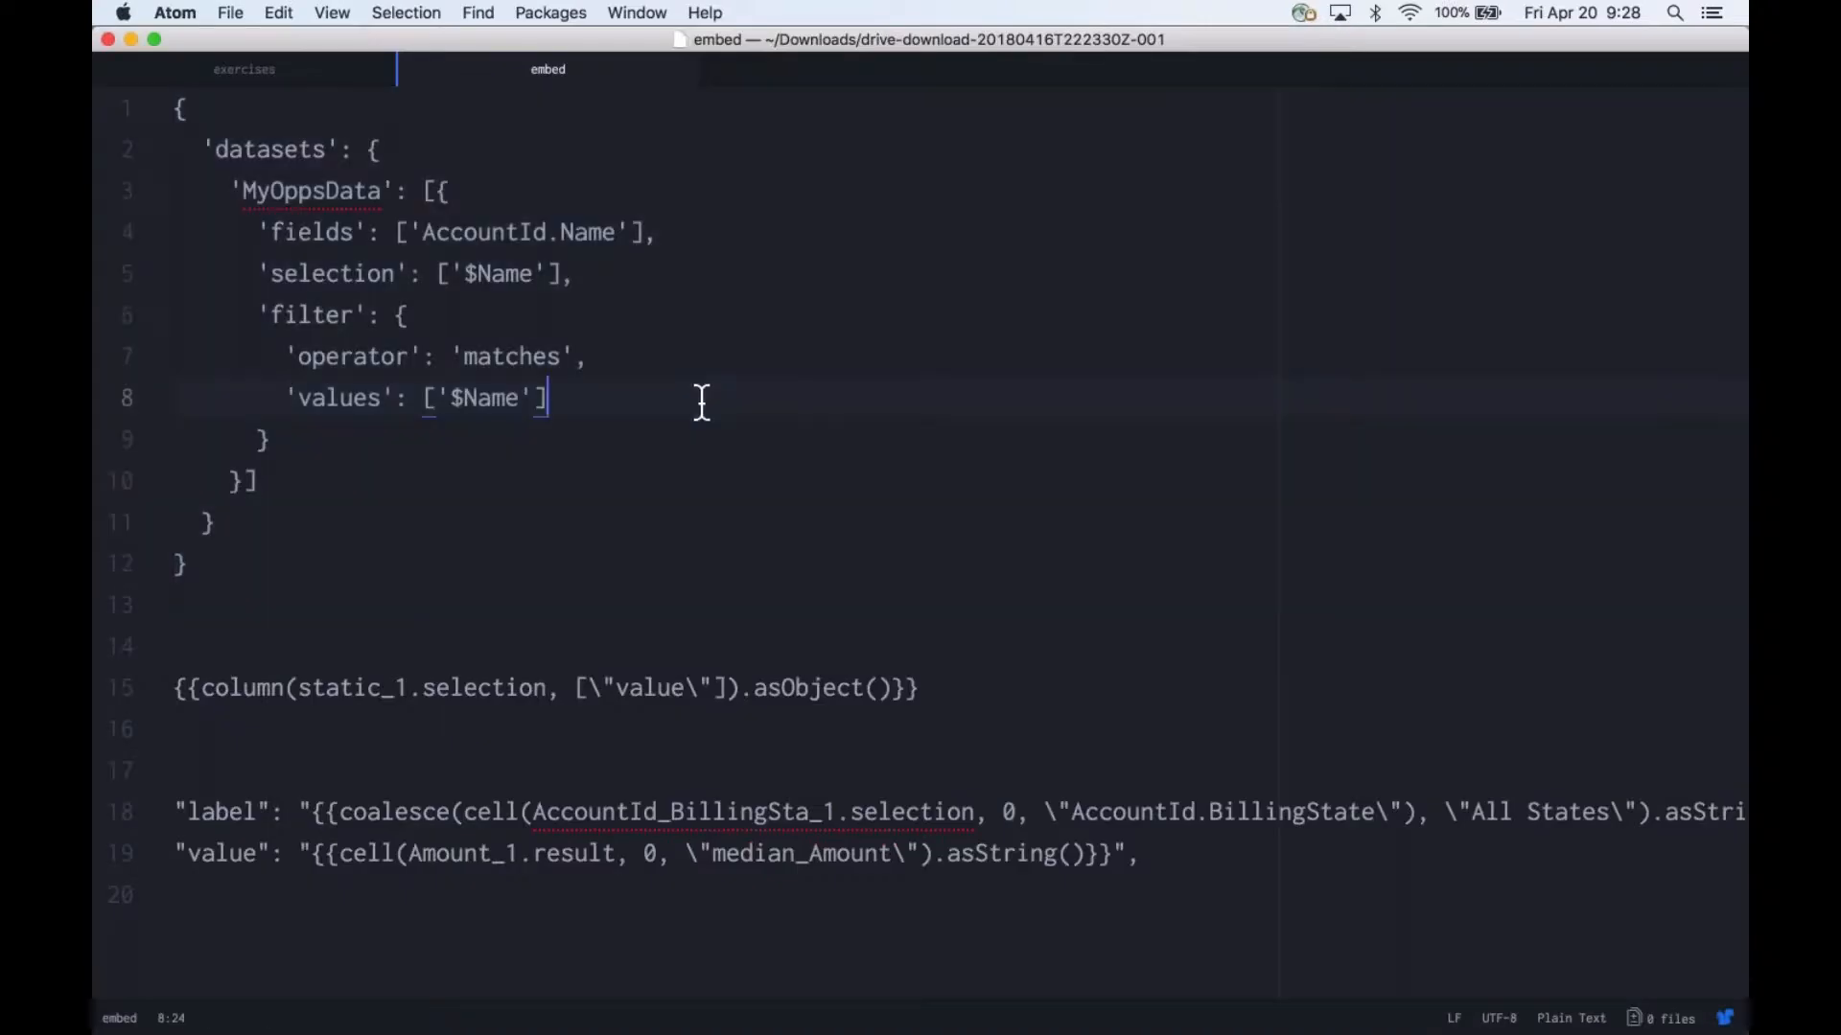
pyautogui.click(153, 191)
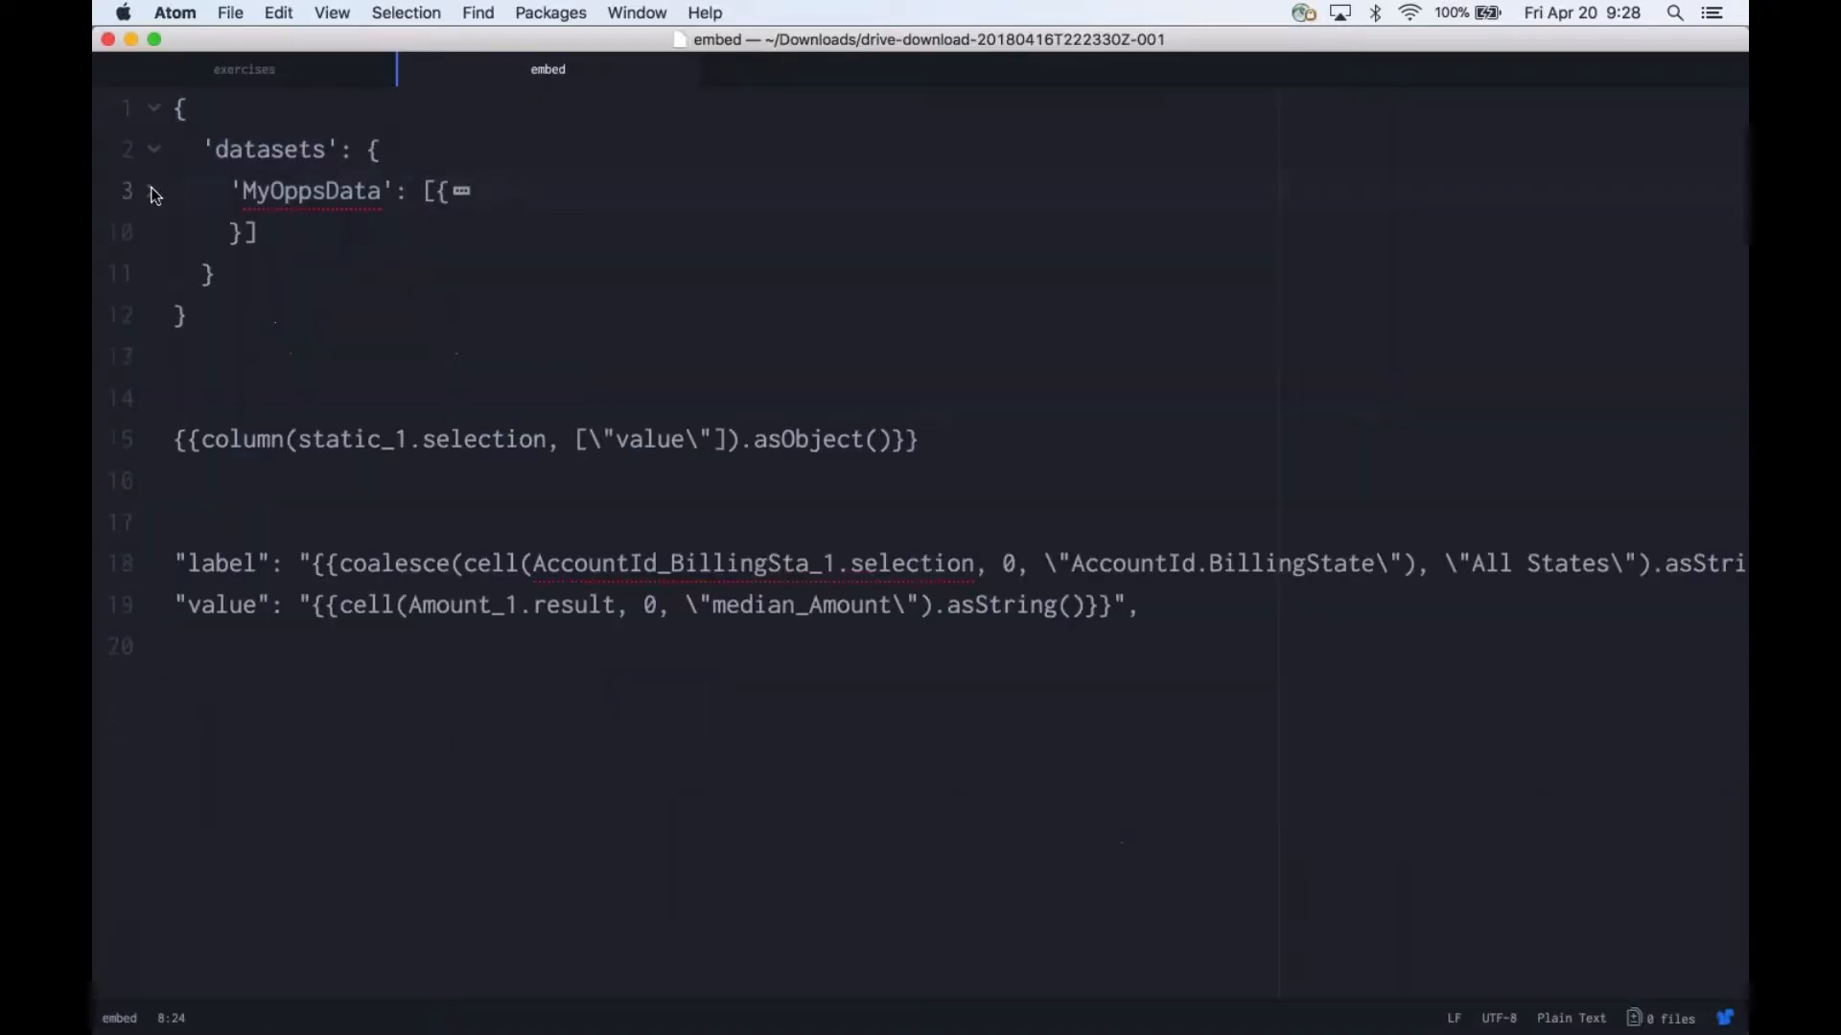
pyautogui.click(153, 192)
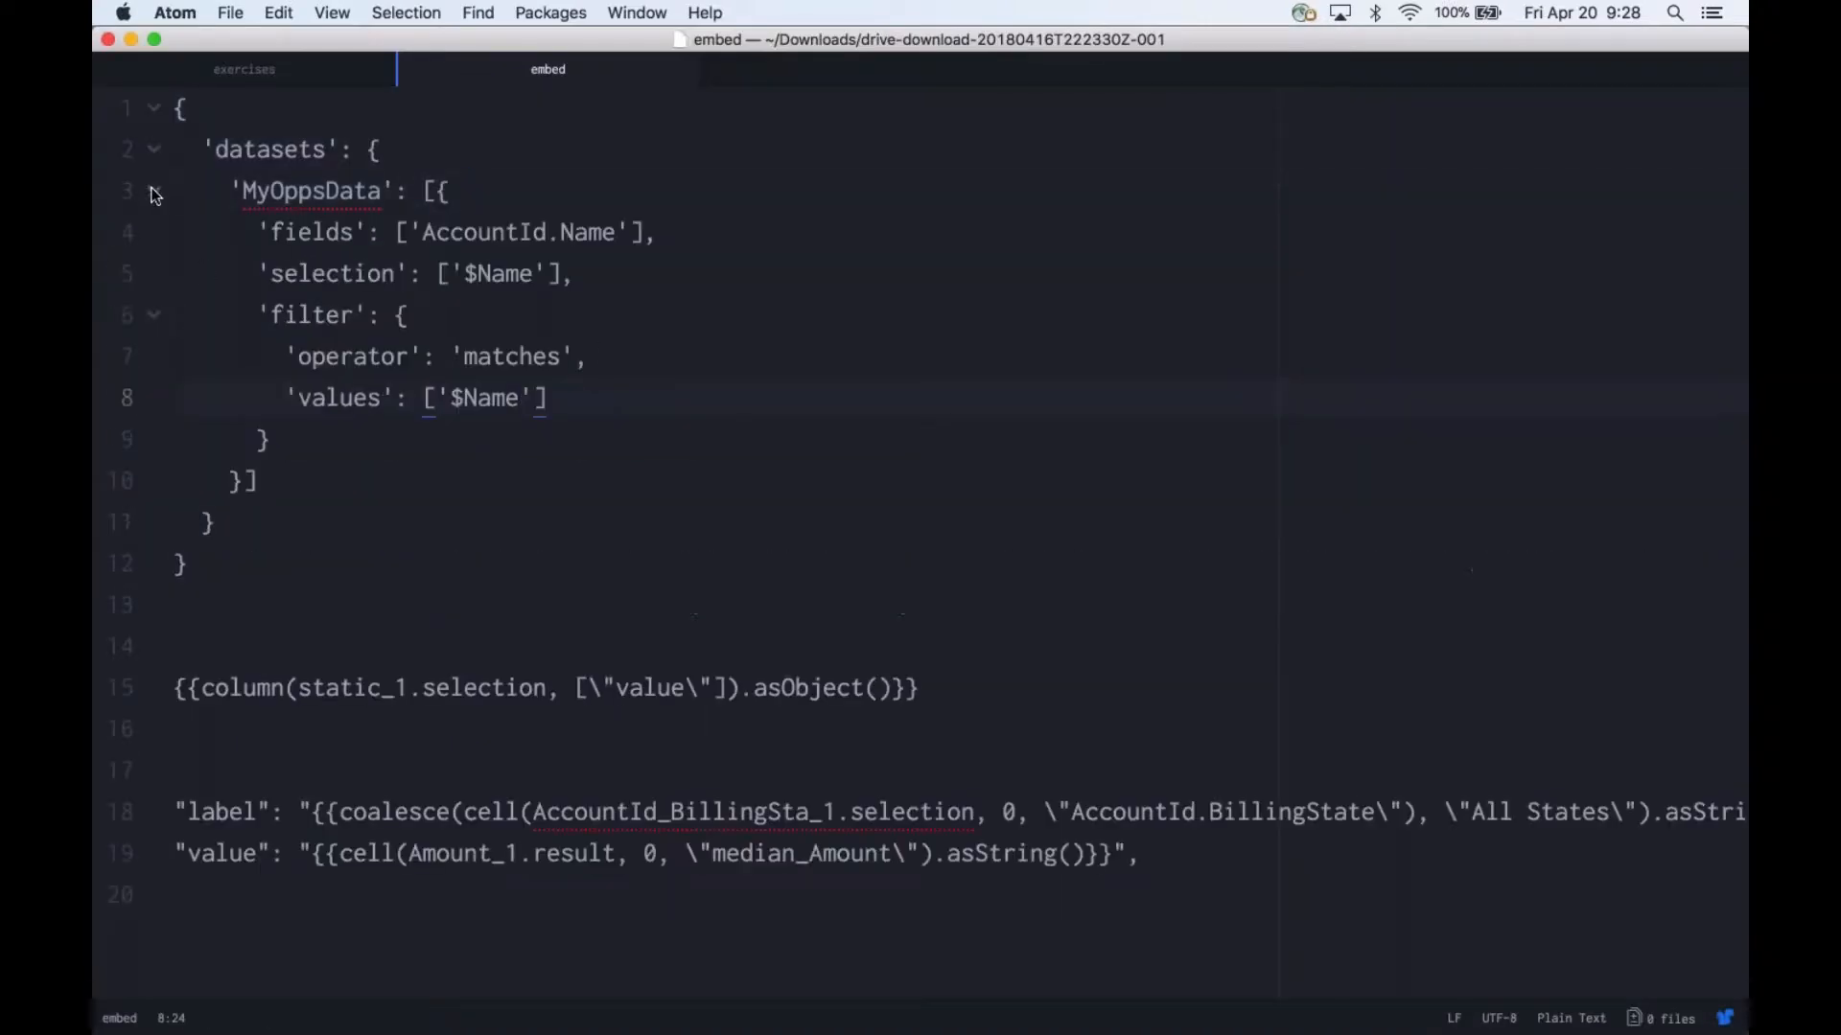
pyautogui.click(151, 309)
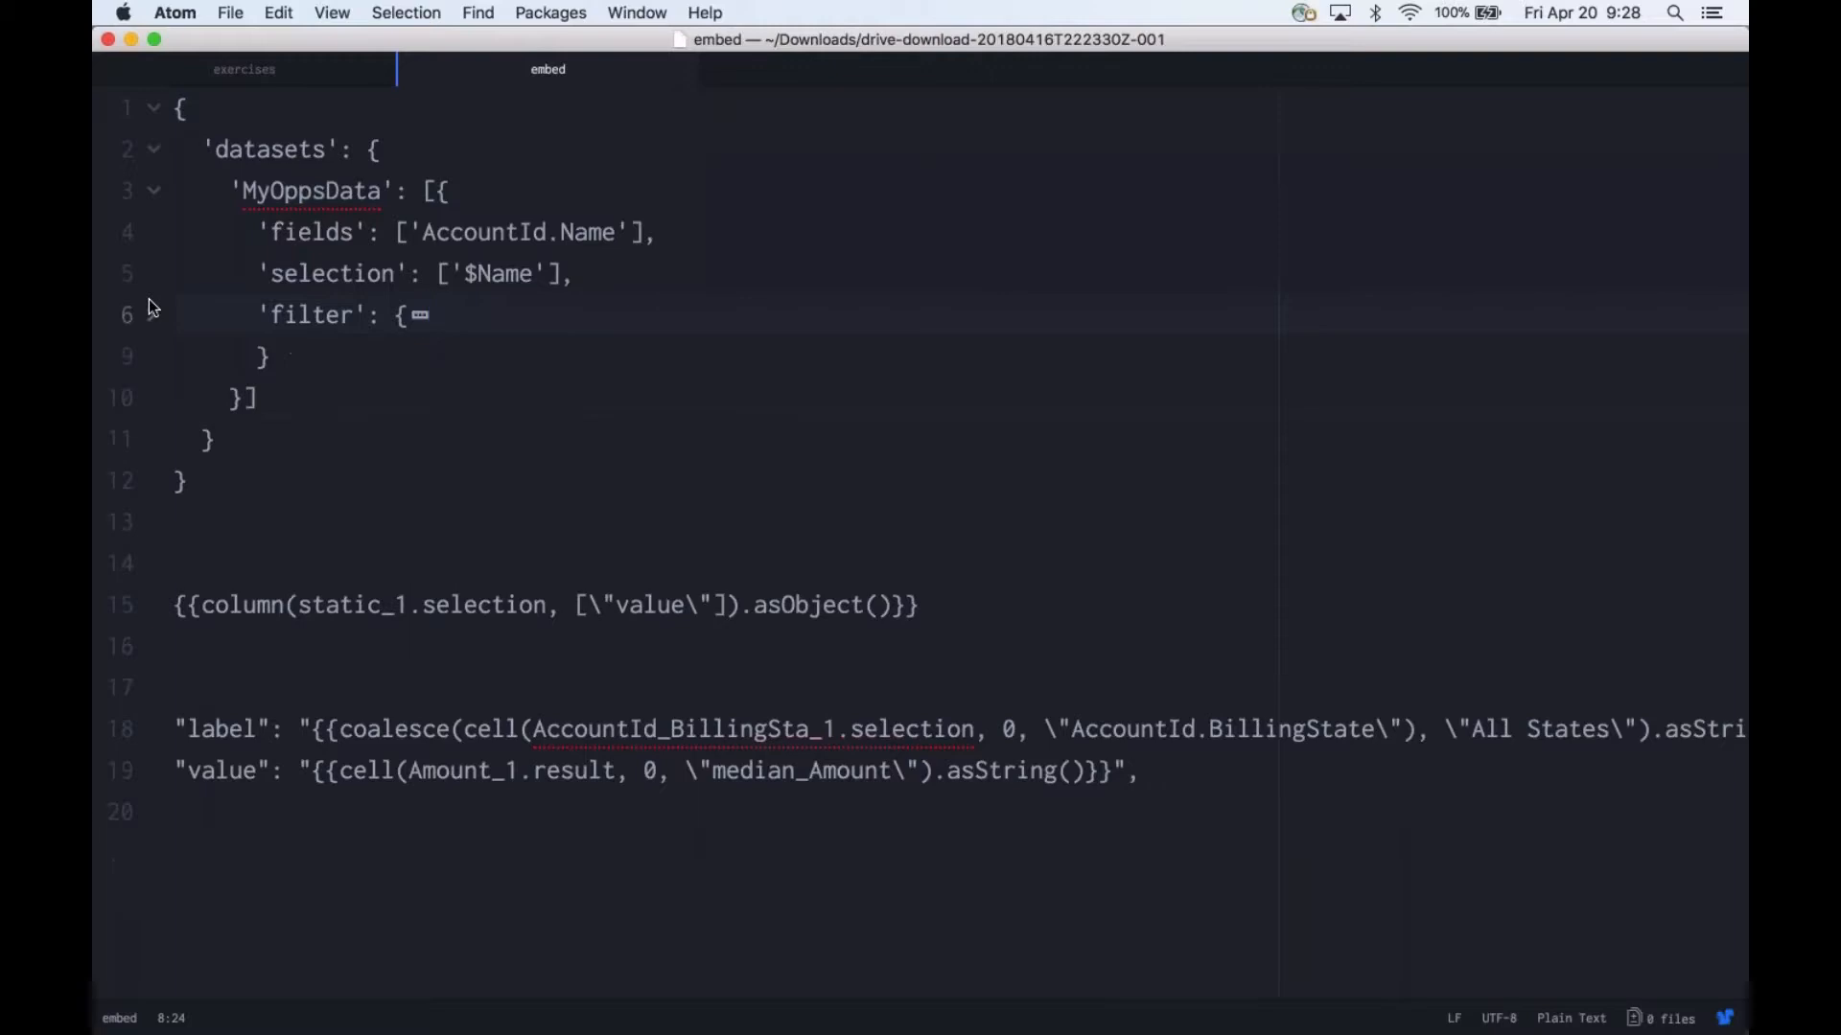
pyautogui.click(151, 309)
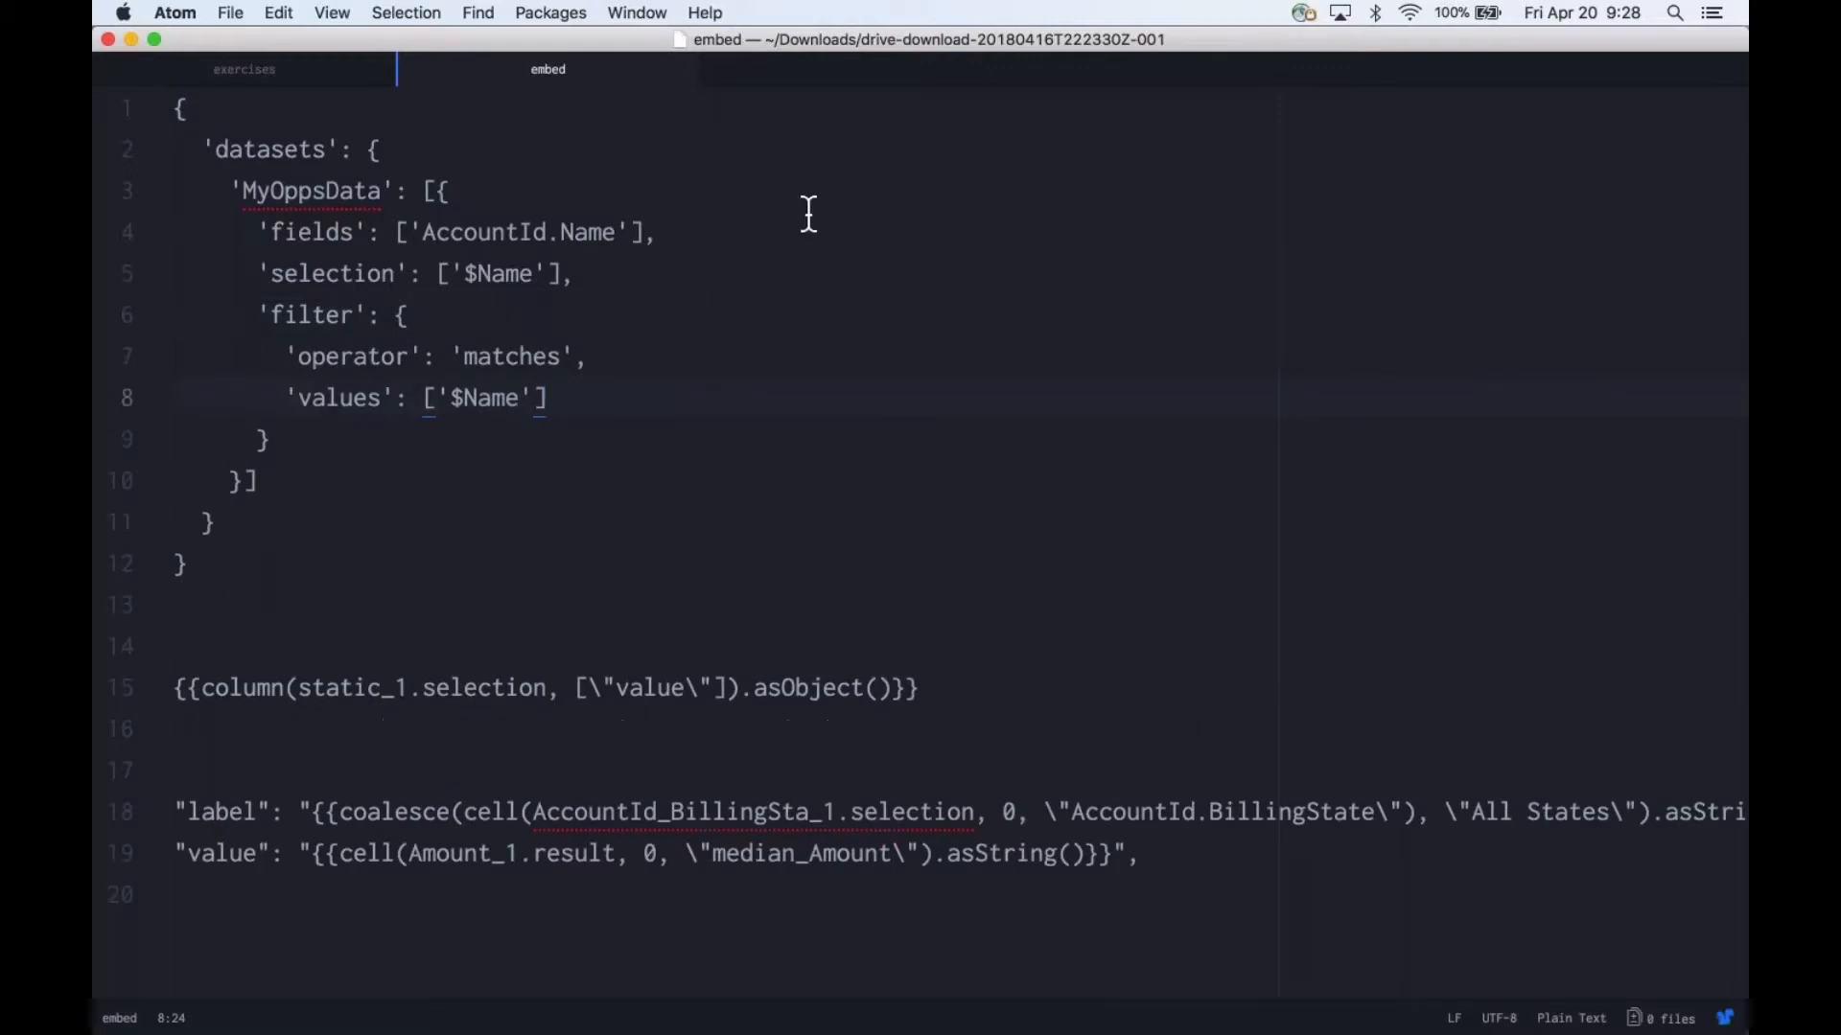
# Return to Lightning App Builder in Chrome and save the account record page.
pyautogui.click(700, 119)
pyautogui.press('Left')
pyautogui.press('super+Tab')
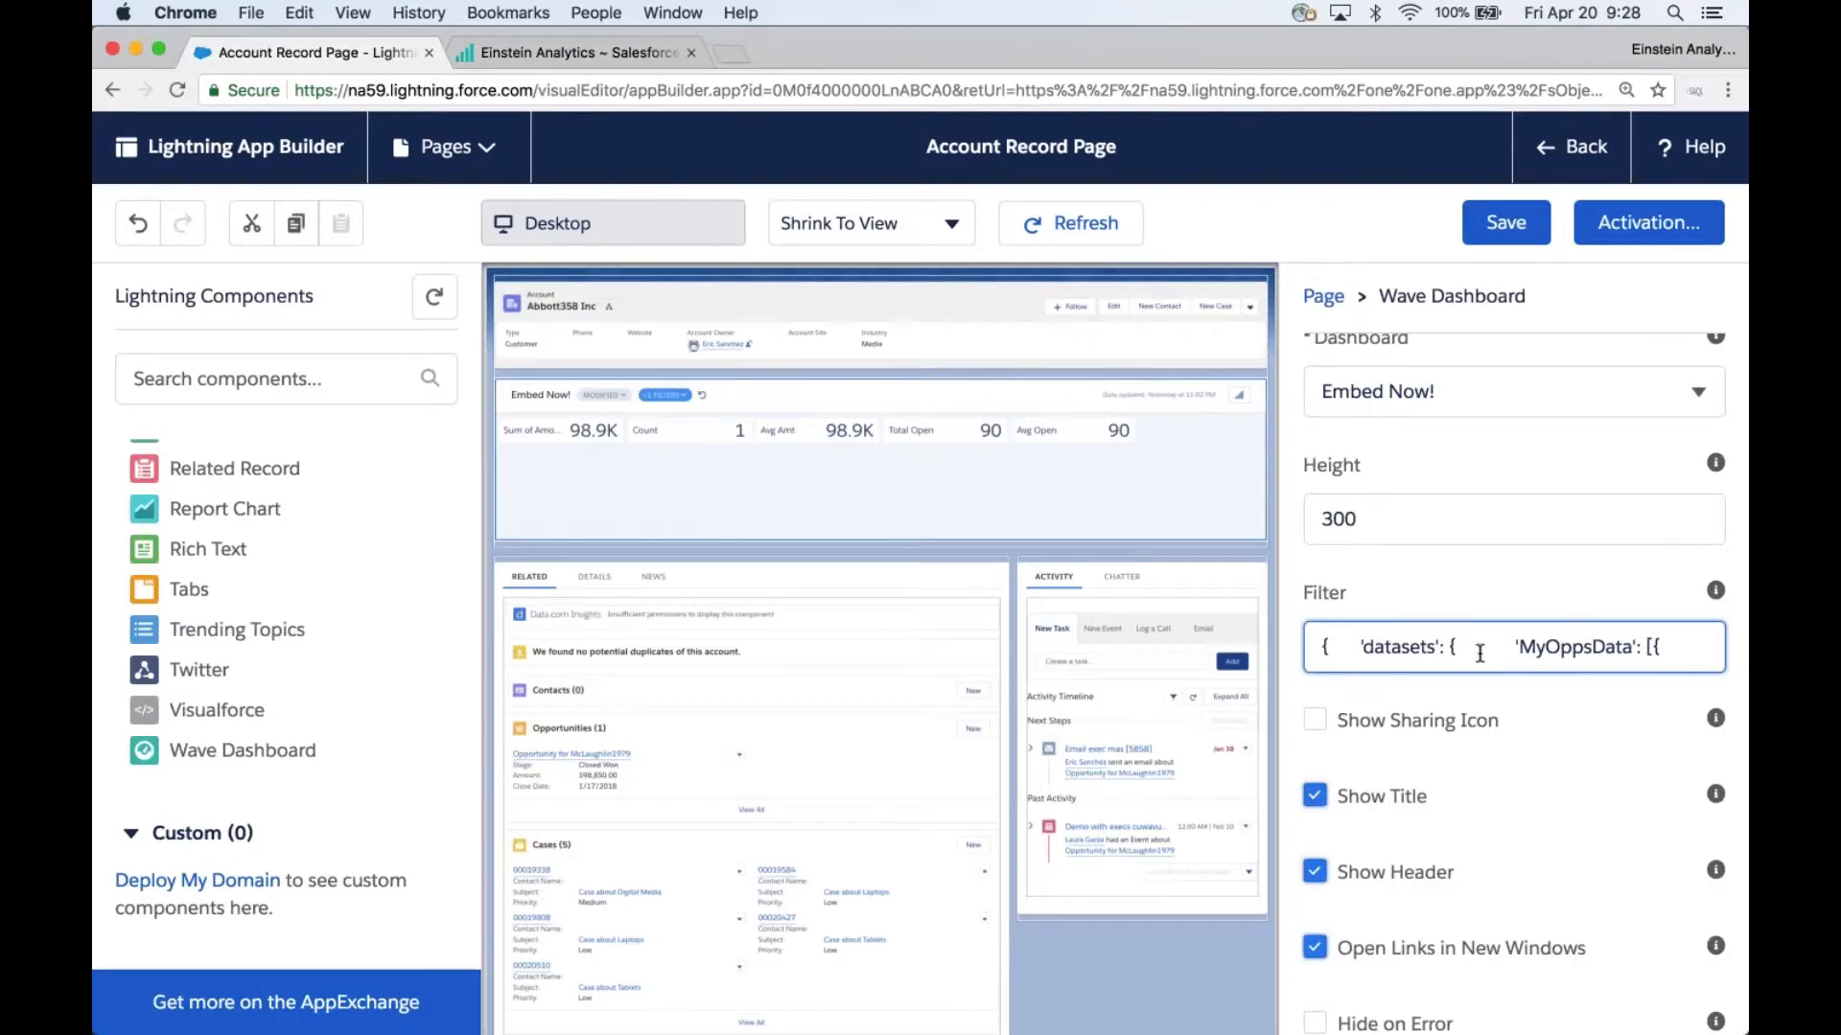
pyautogui.click(1500, 224)
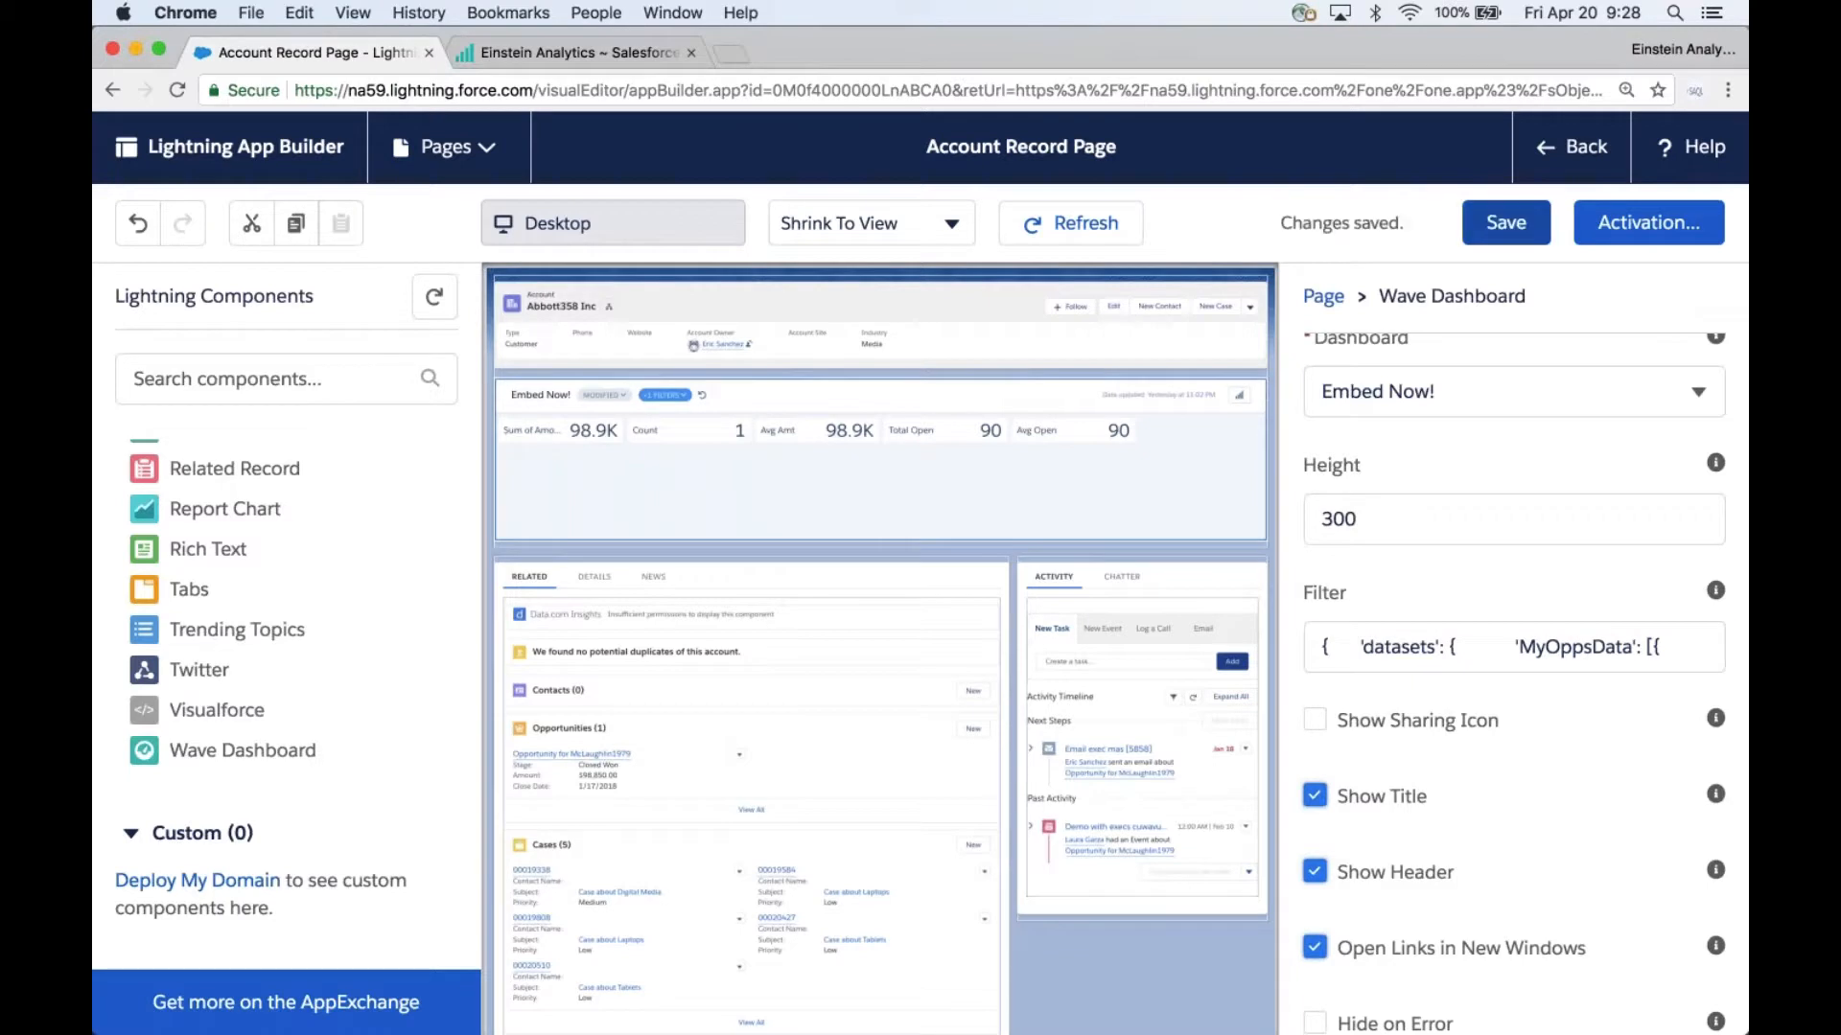
# Check the account record page's org default activation and go back to the account record.
pyautogui.click(1647, 227)
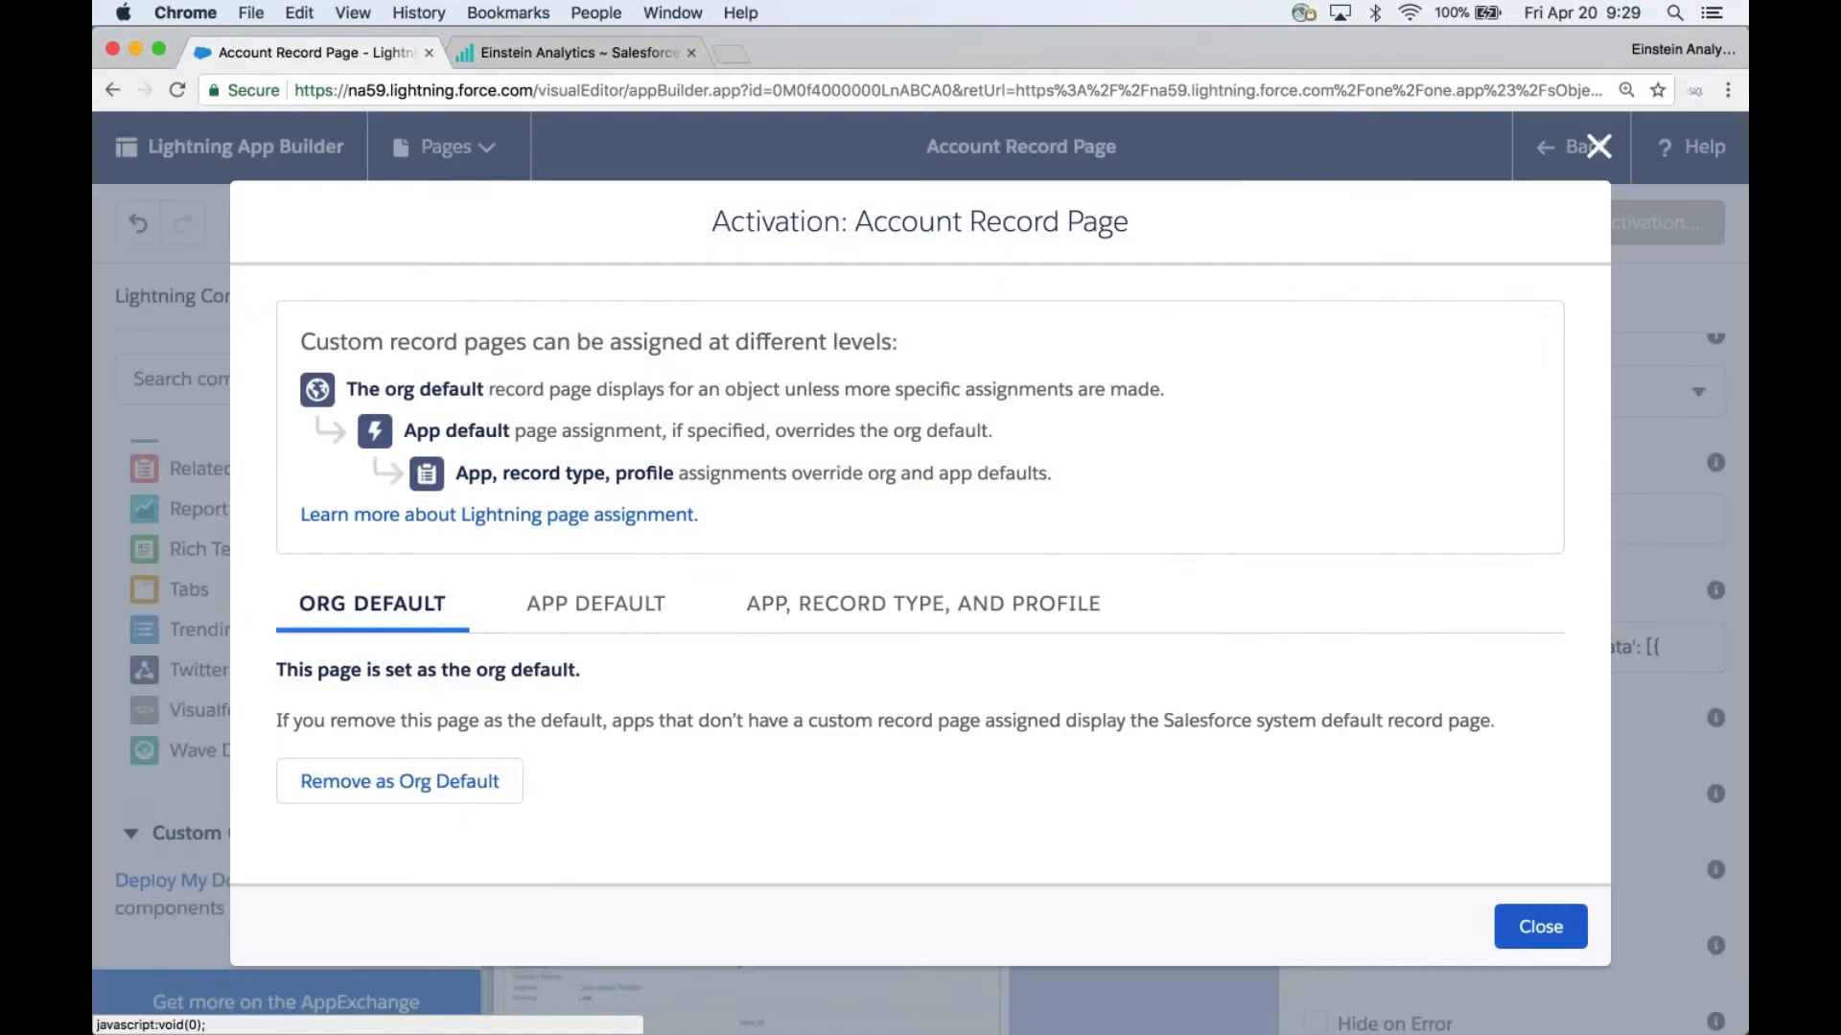
pyautogui.click(1545, 935)
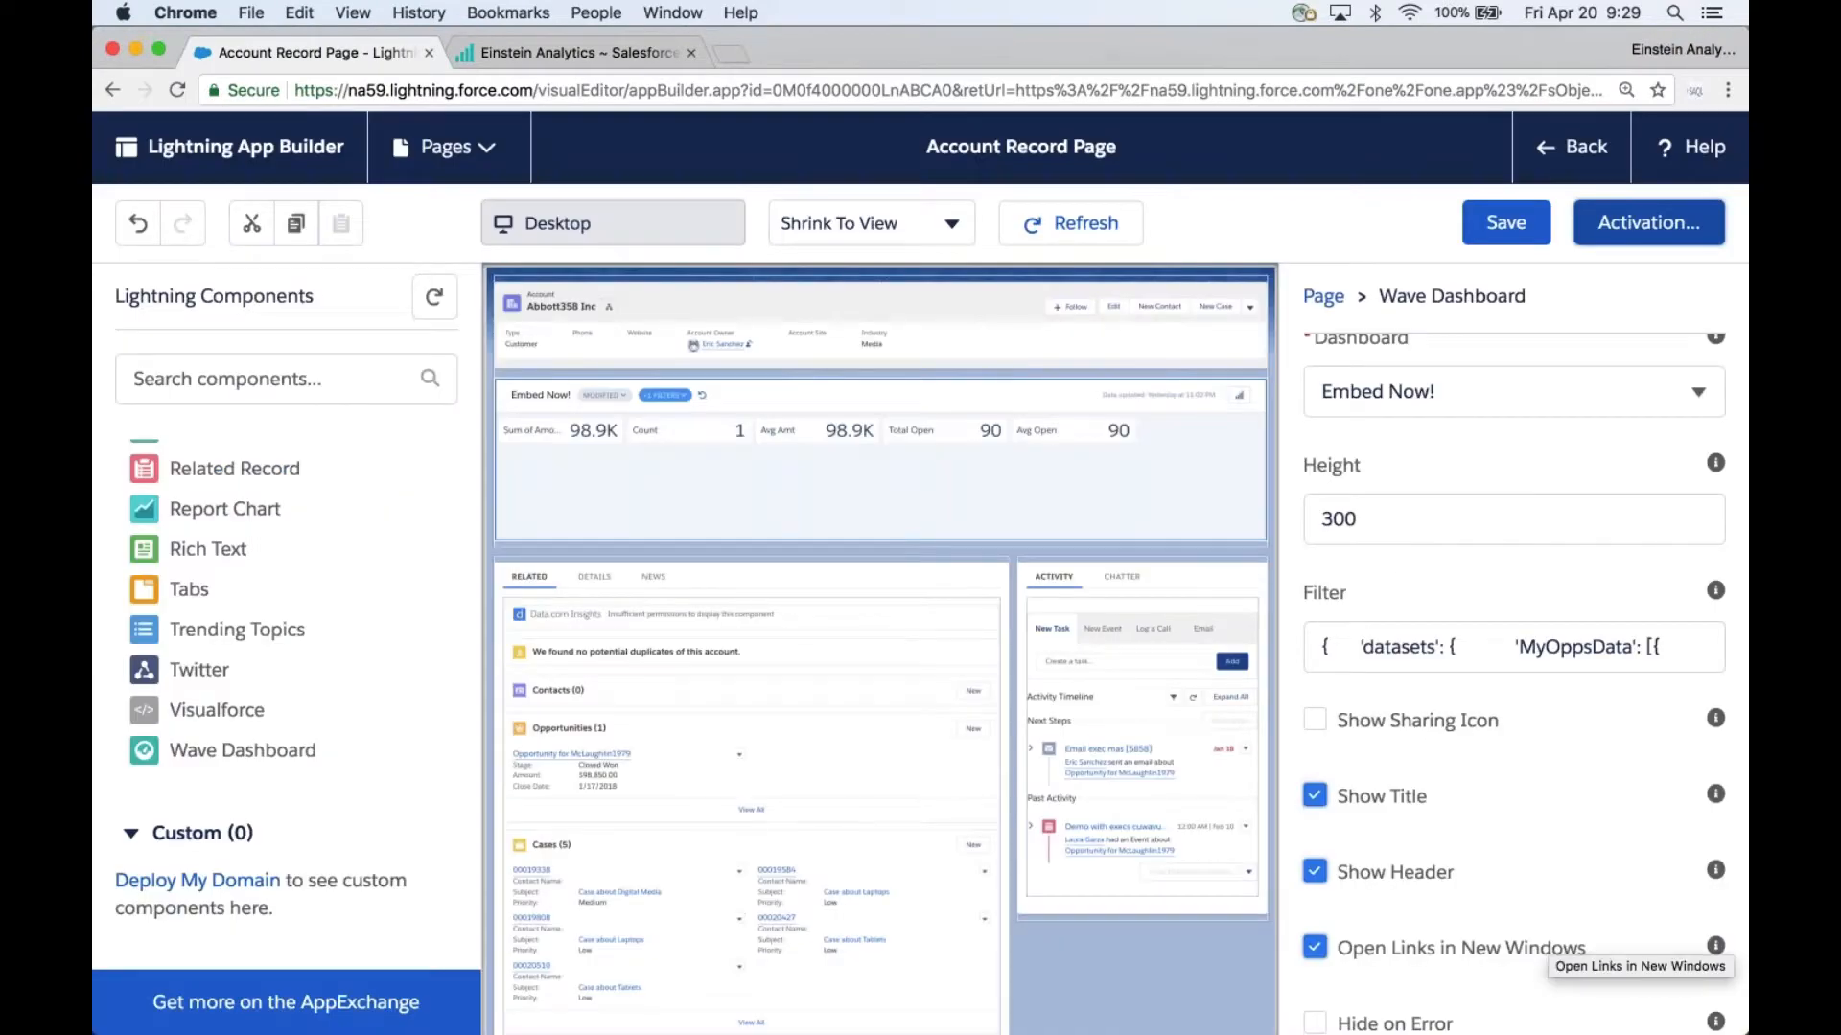
pyautogui.click(1574, 147)
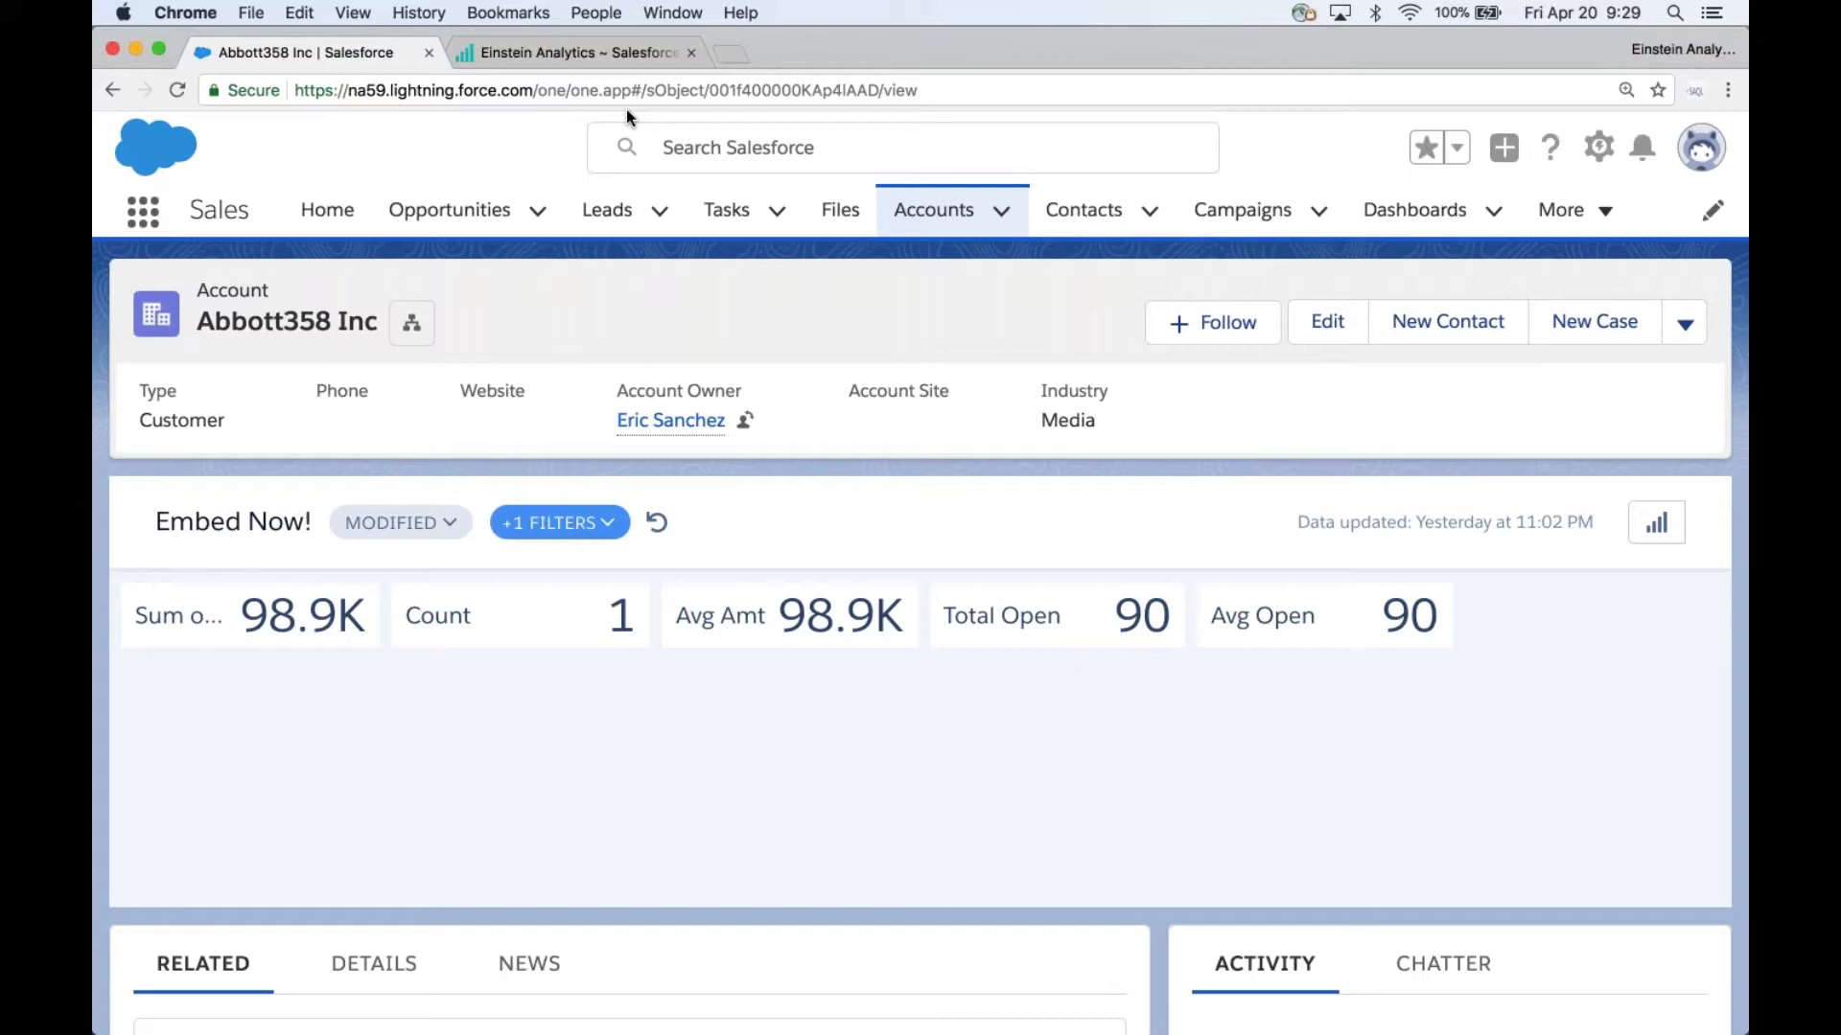
# Go to Analytics Studio and open the MyOppsData dataset in a new lens.
pyautogui.click(575, 52)
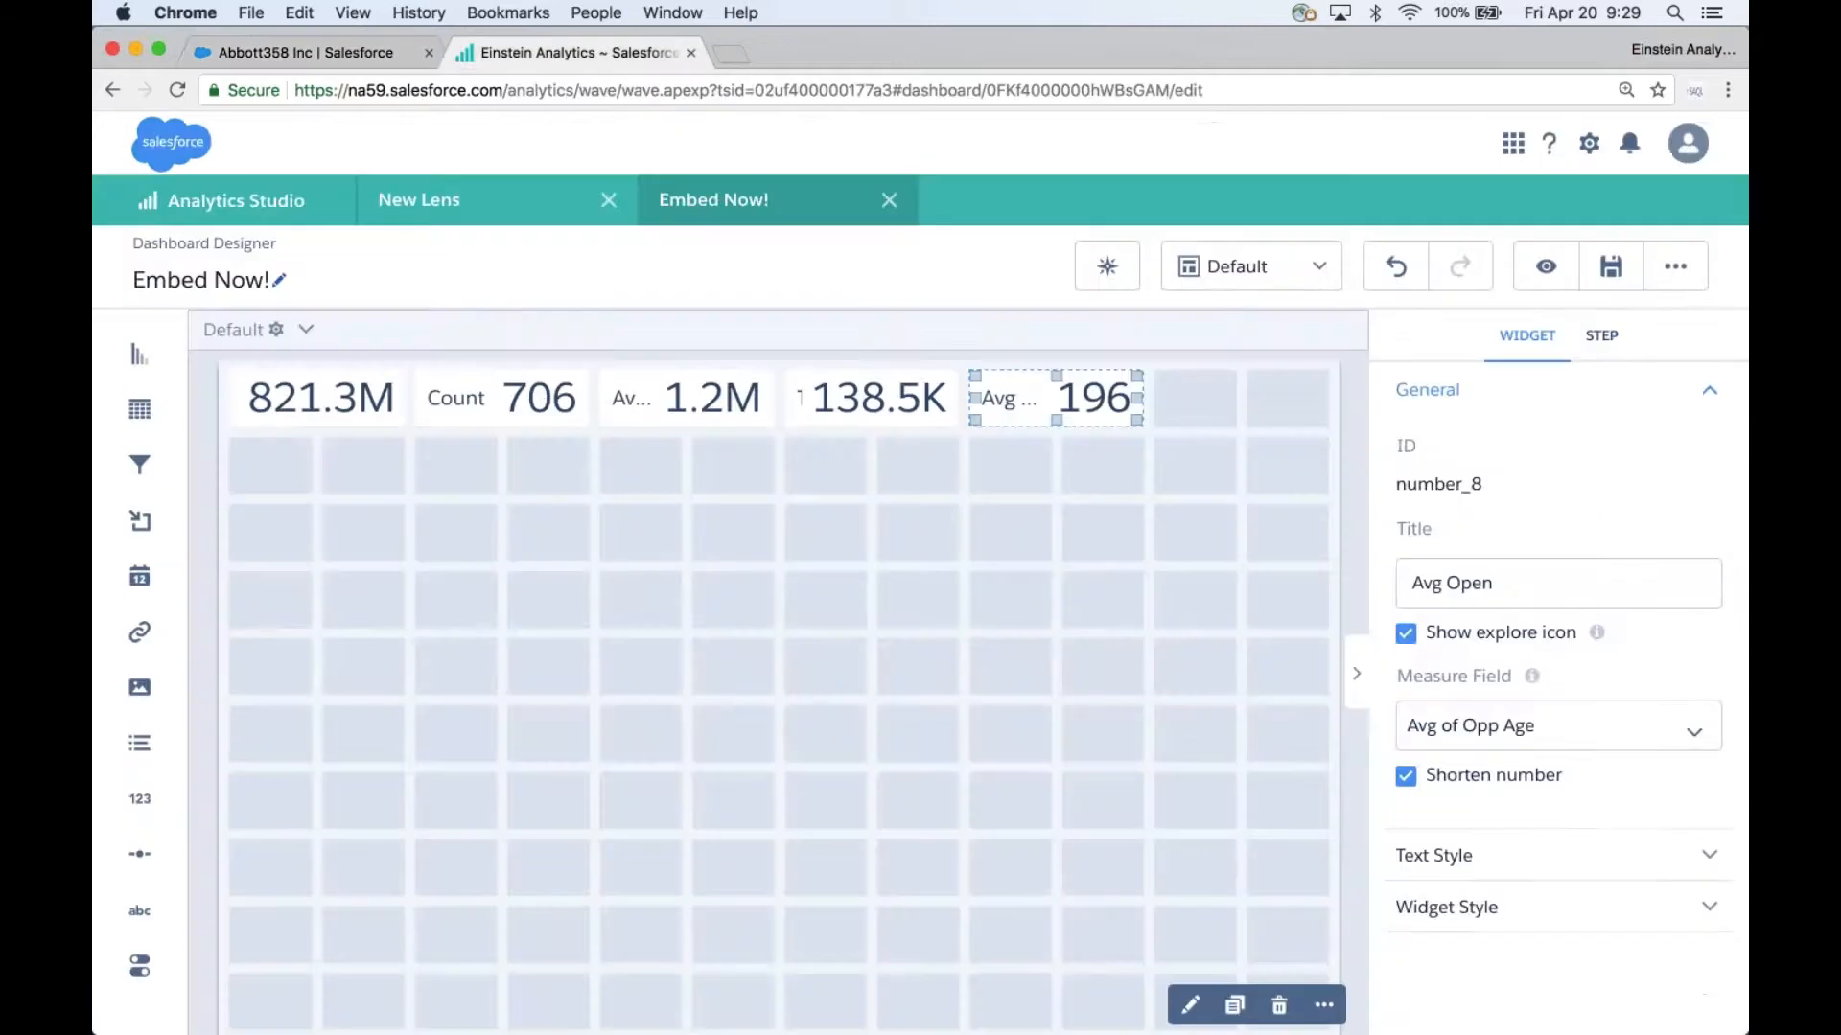
pyautogui.click(479, 199)
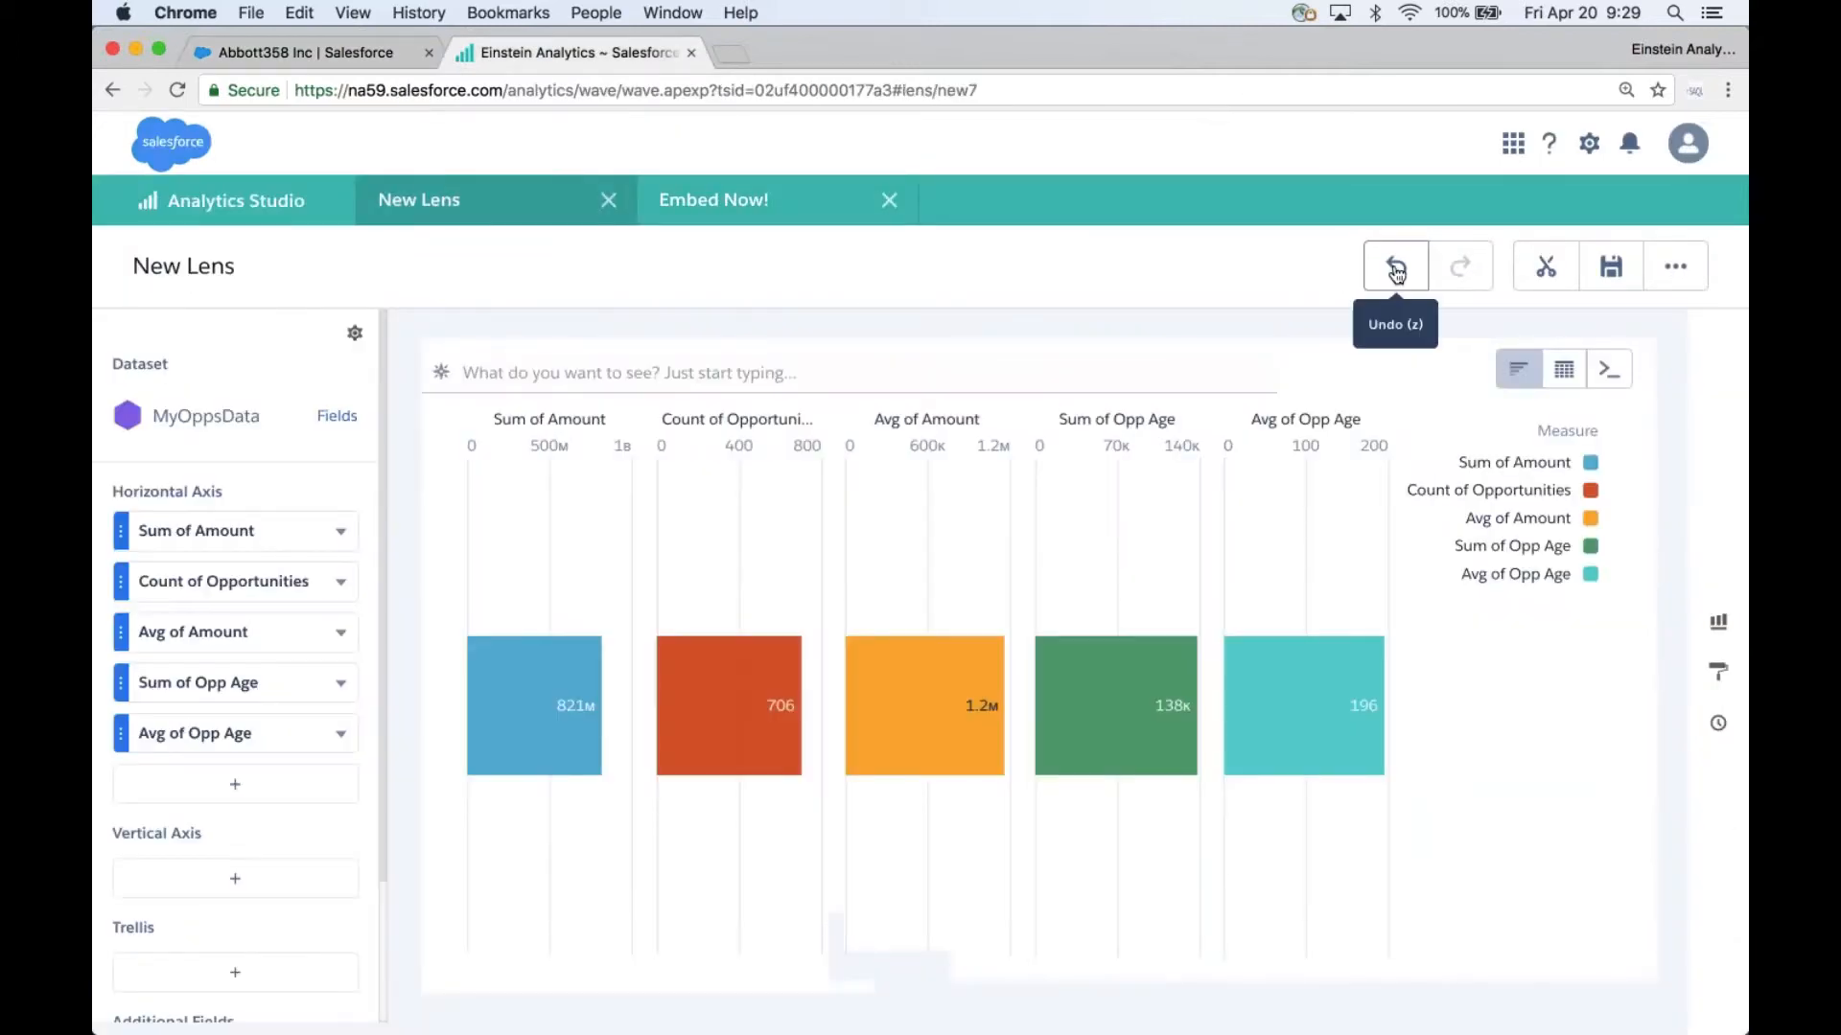
pyautogui.click(220, 200)
pyautogui.scroll(-7, 428, 400)
pyautogui.click(429, 400)
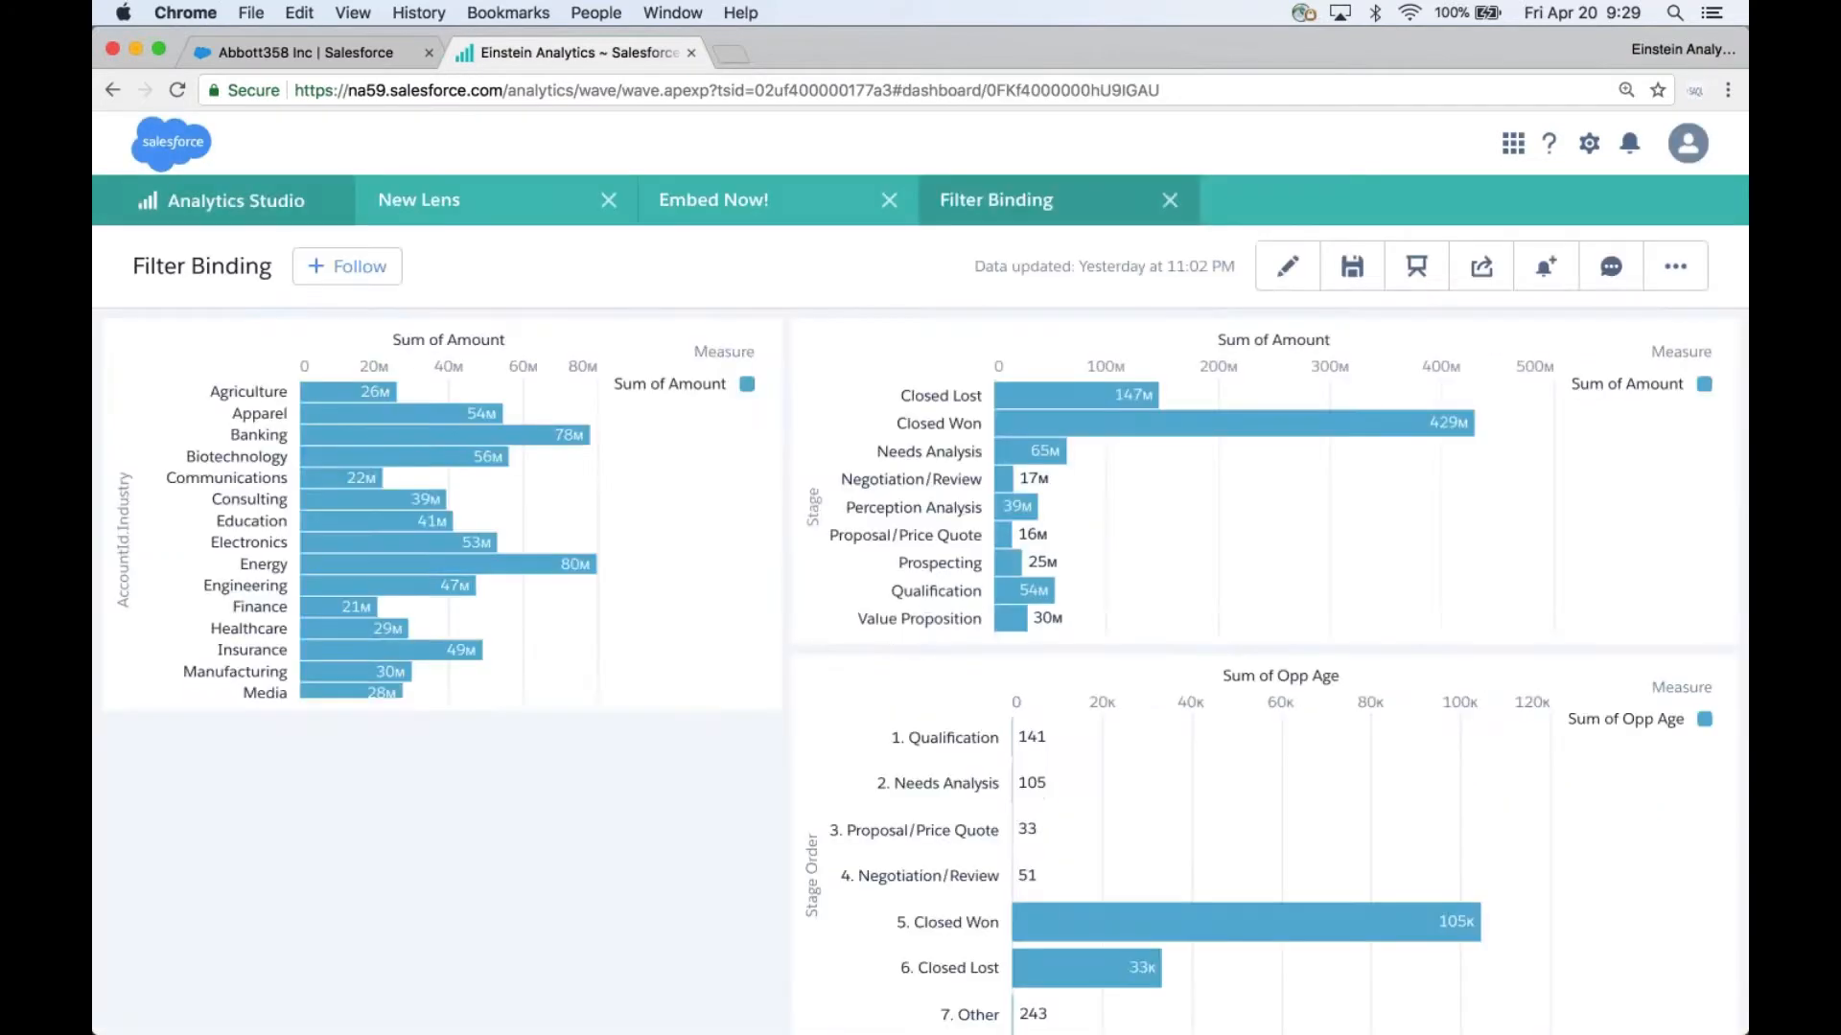
pyautogui.click(240, 193)
pyautogui.scroll(-3, 432, 751)
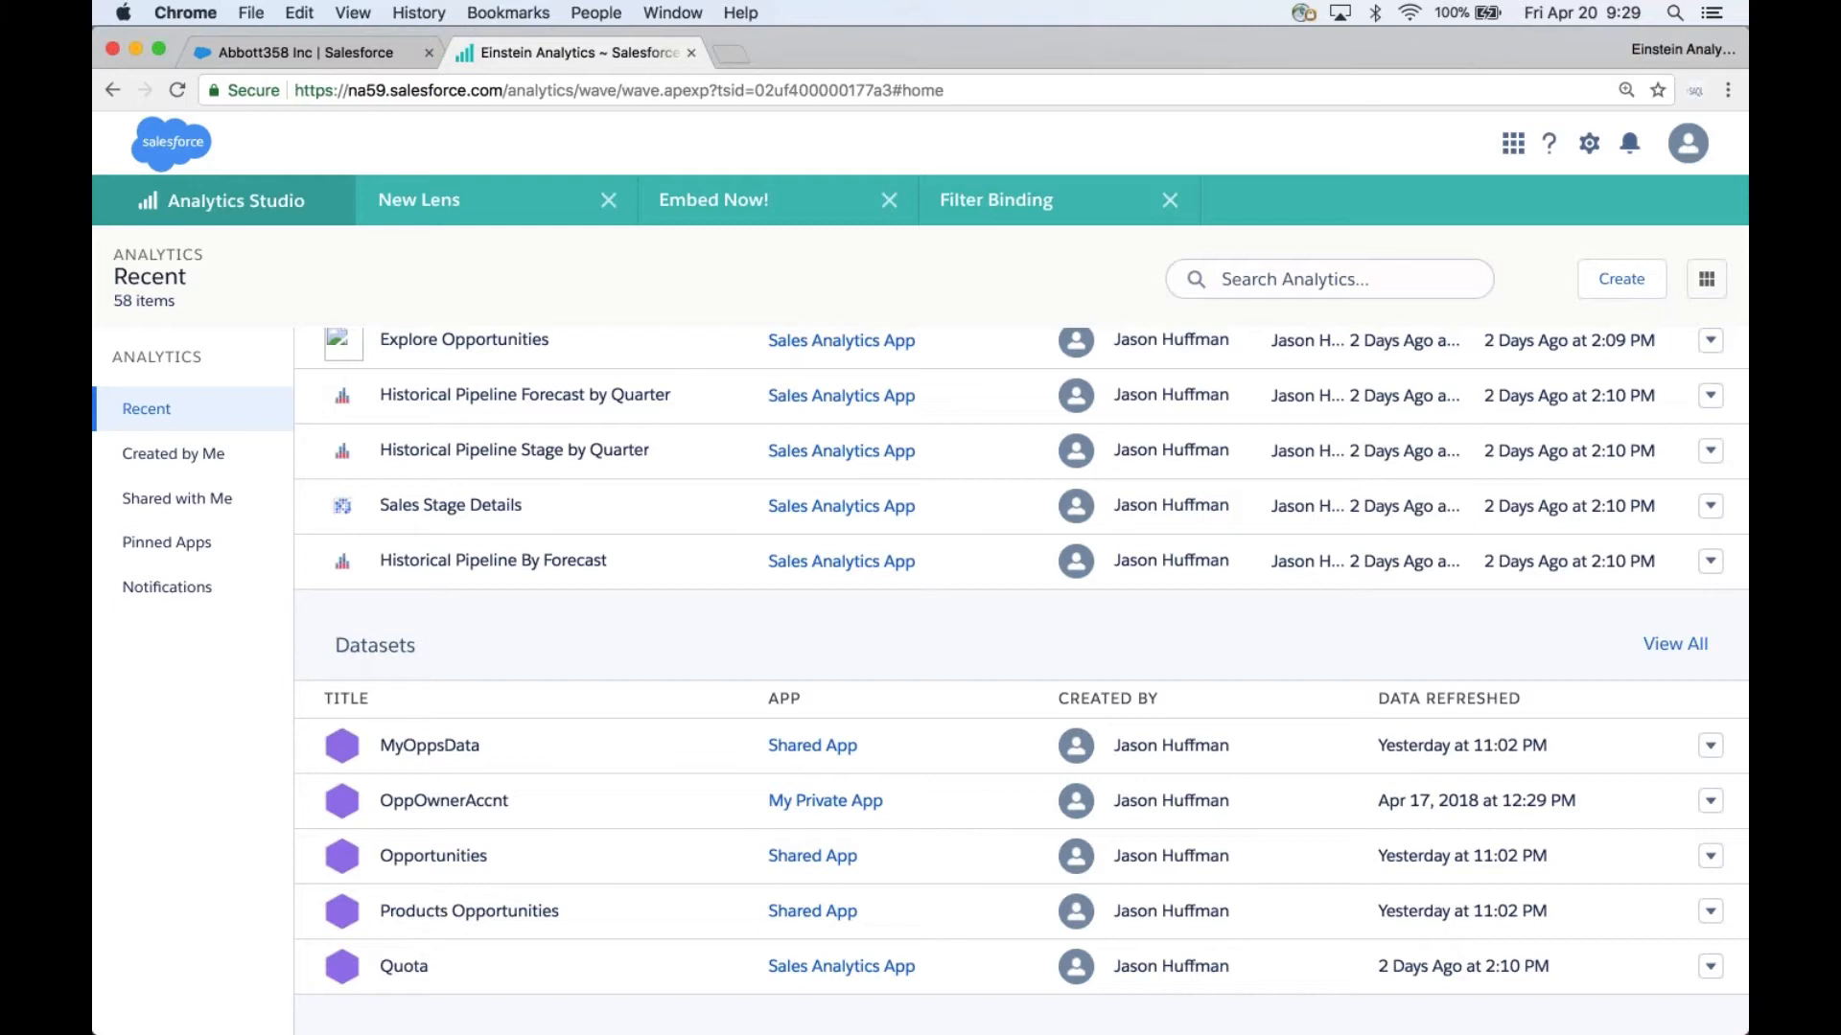
pyautogui.click(432, 752)
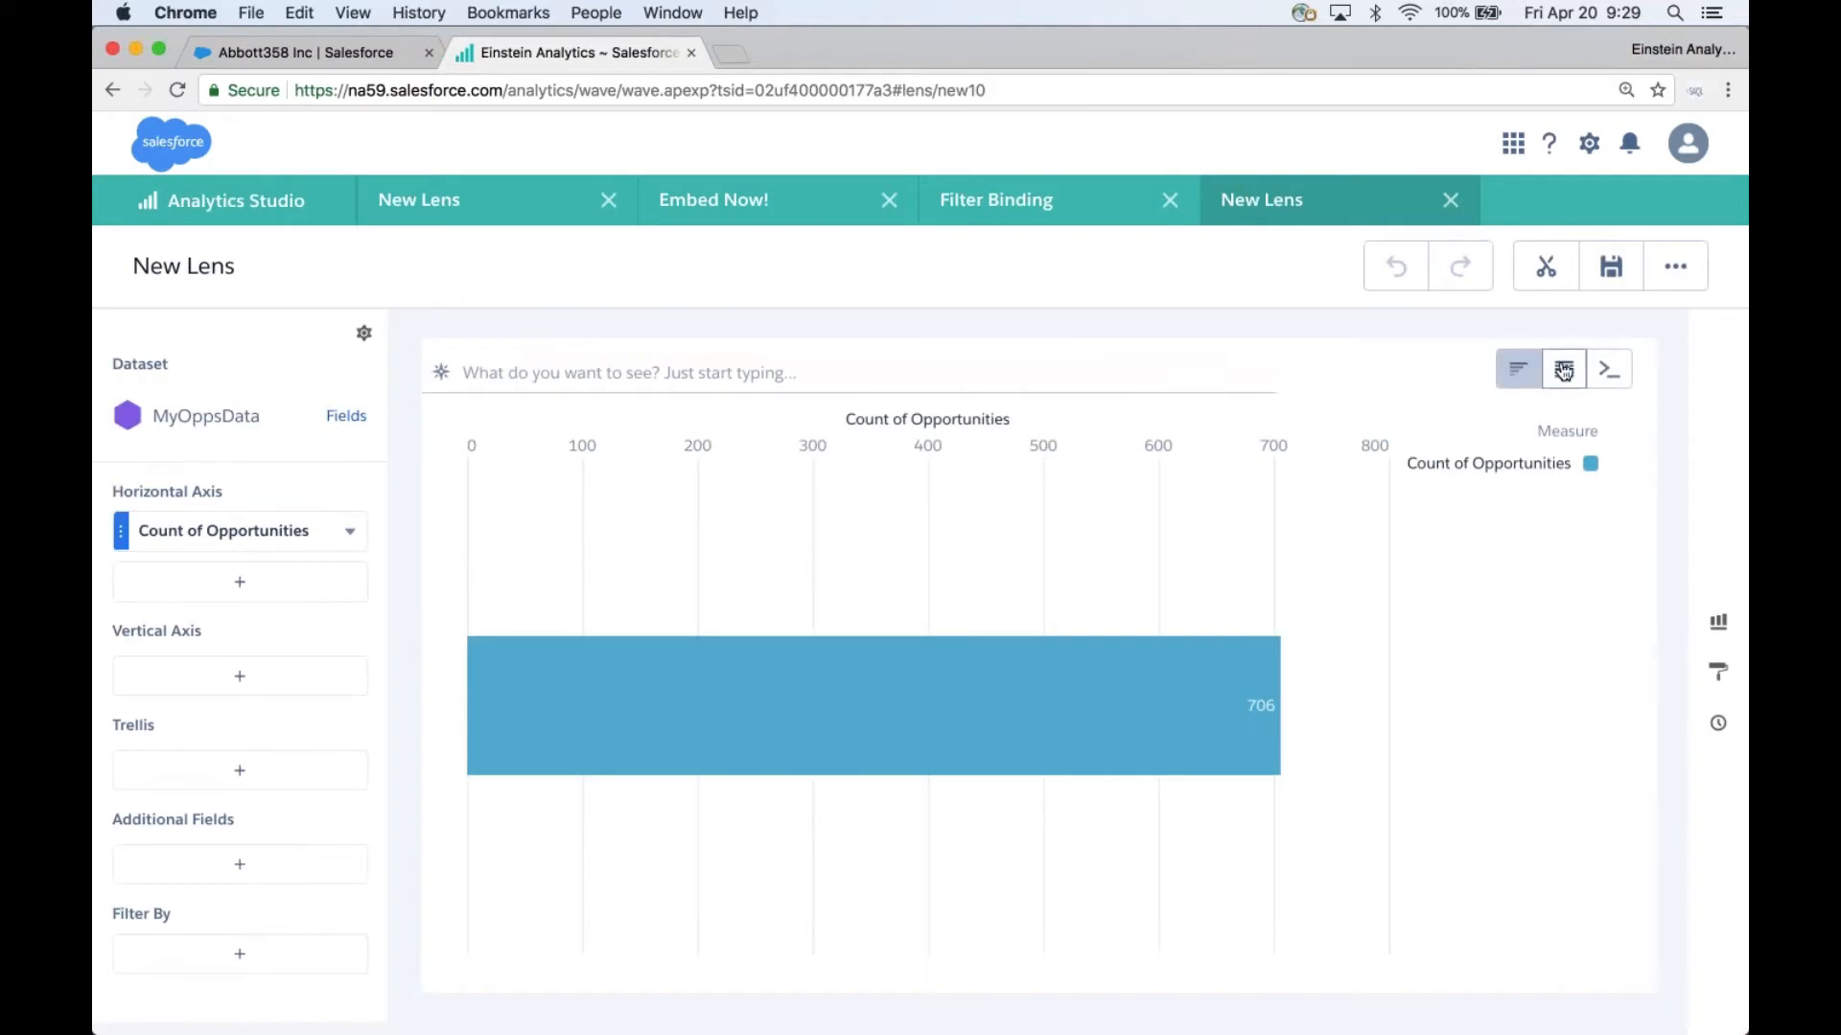
# Group the MyOppsData lens by Name on the vertical axis.
pyautogui.click(265, 688)
pyautogui.write('name')
pyautogui.click(467, 707)
# Change the lens measure to Sum of Amount and sort it in descending order.
pyautogui.click(288, 534)
pyautogui.click(411, 579)
pyautogui.click(556, 613)
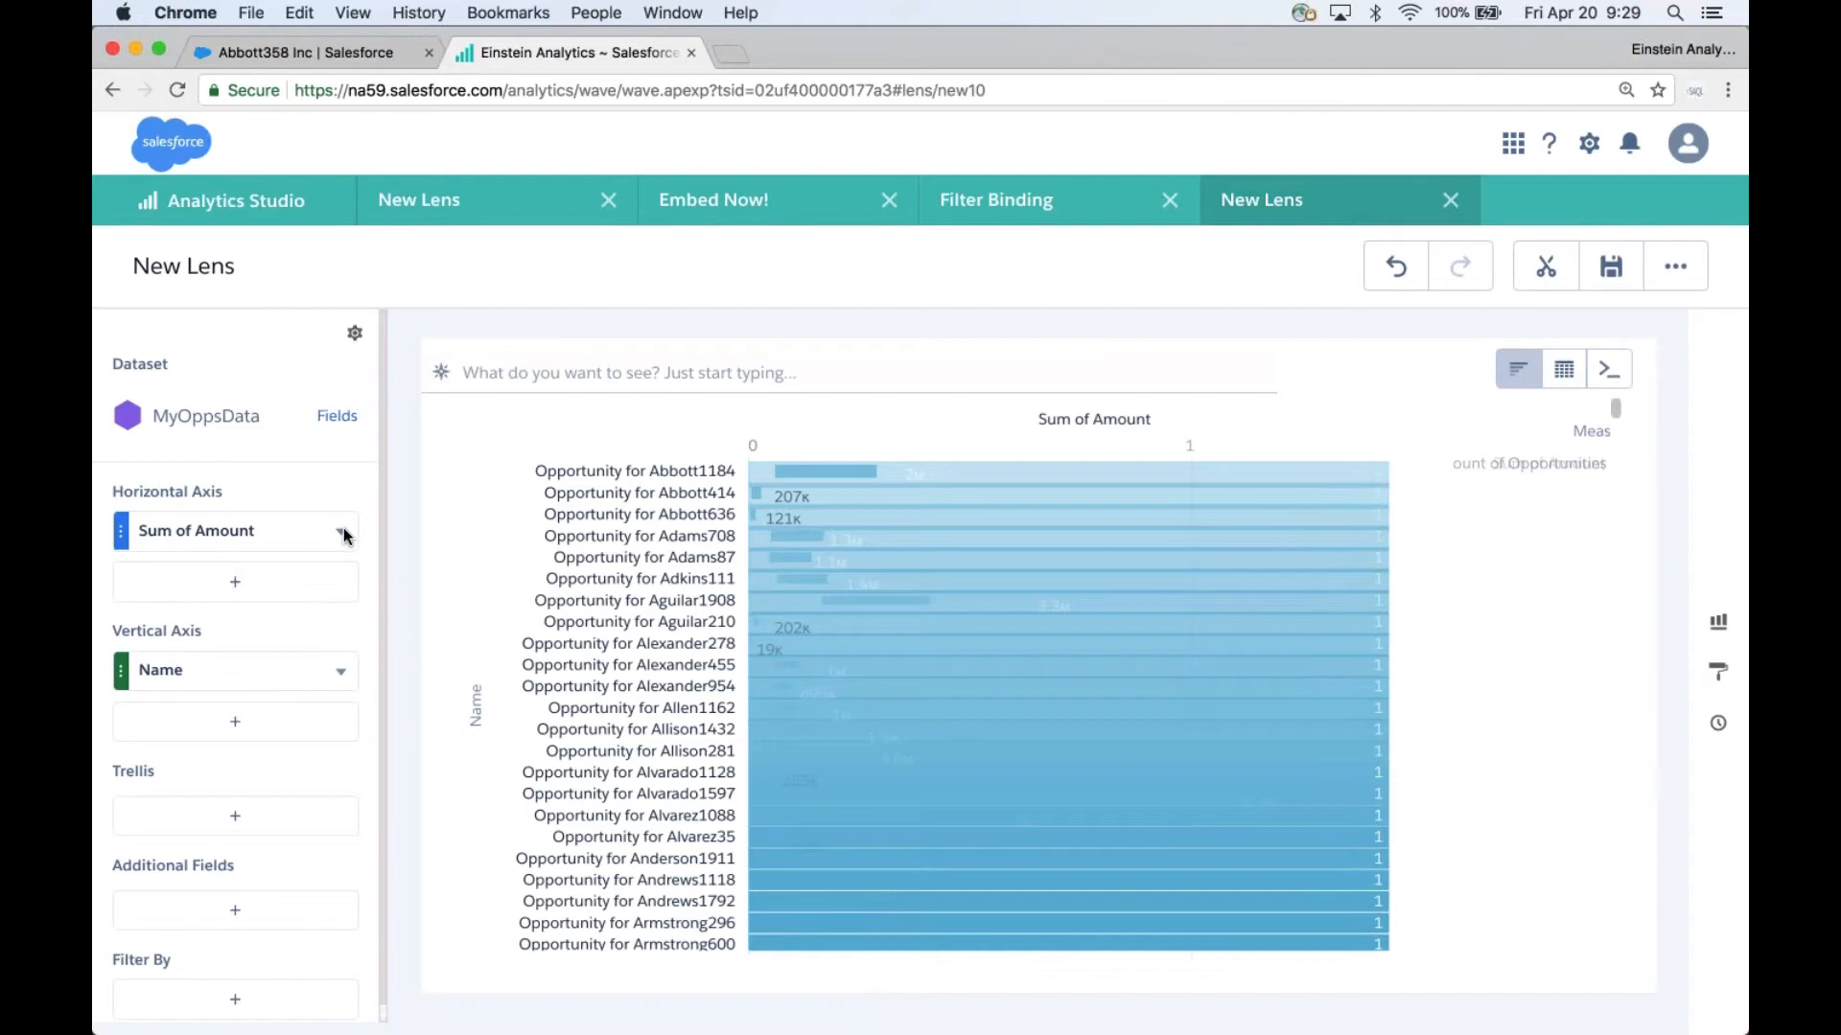
pyautogui.click(341, 535)
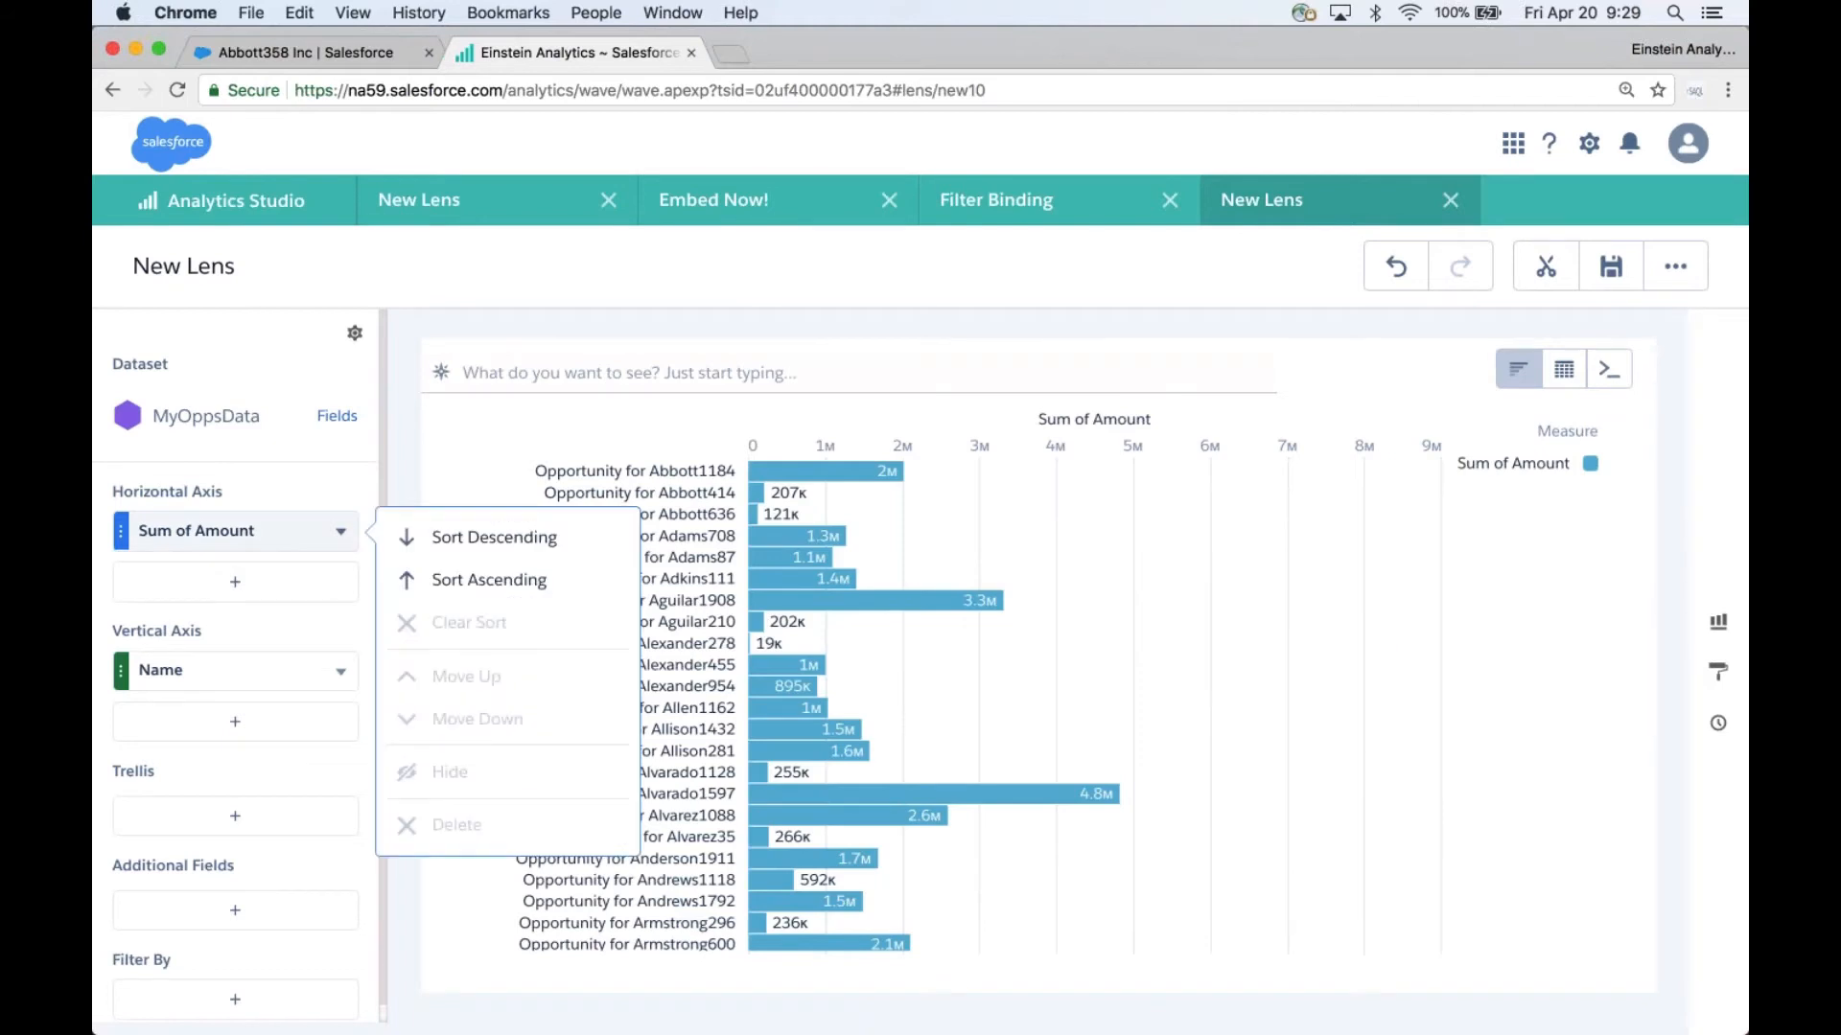
pyautogui.click(461, 535)
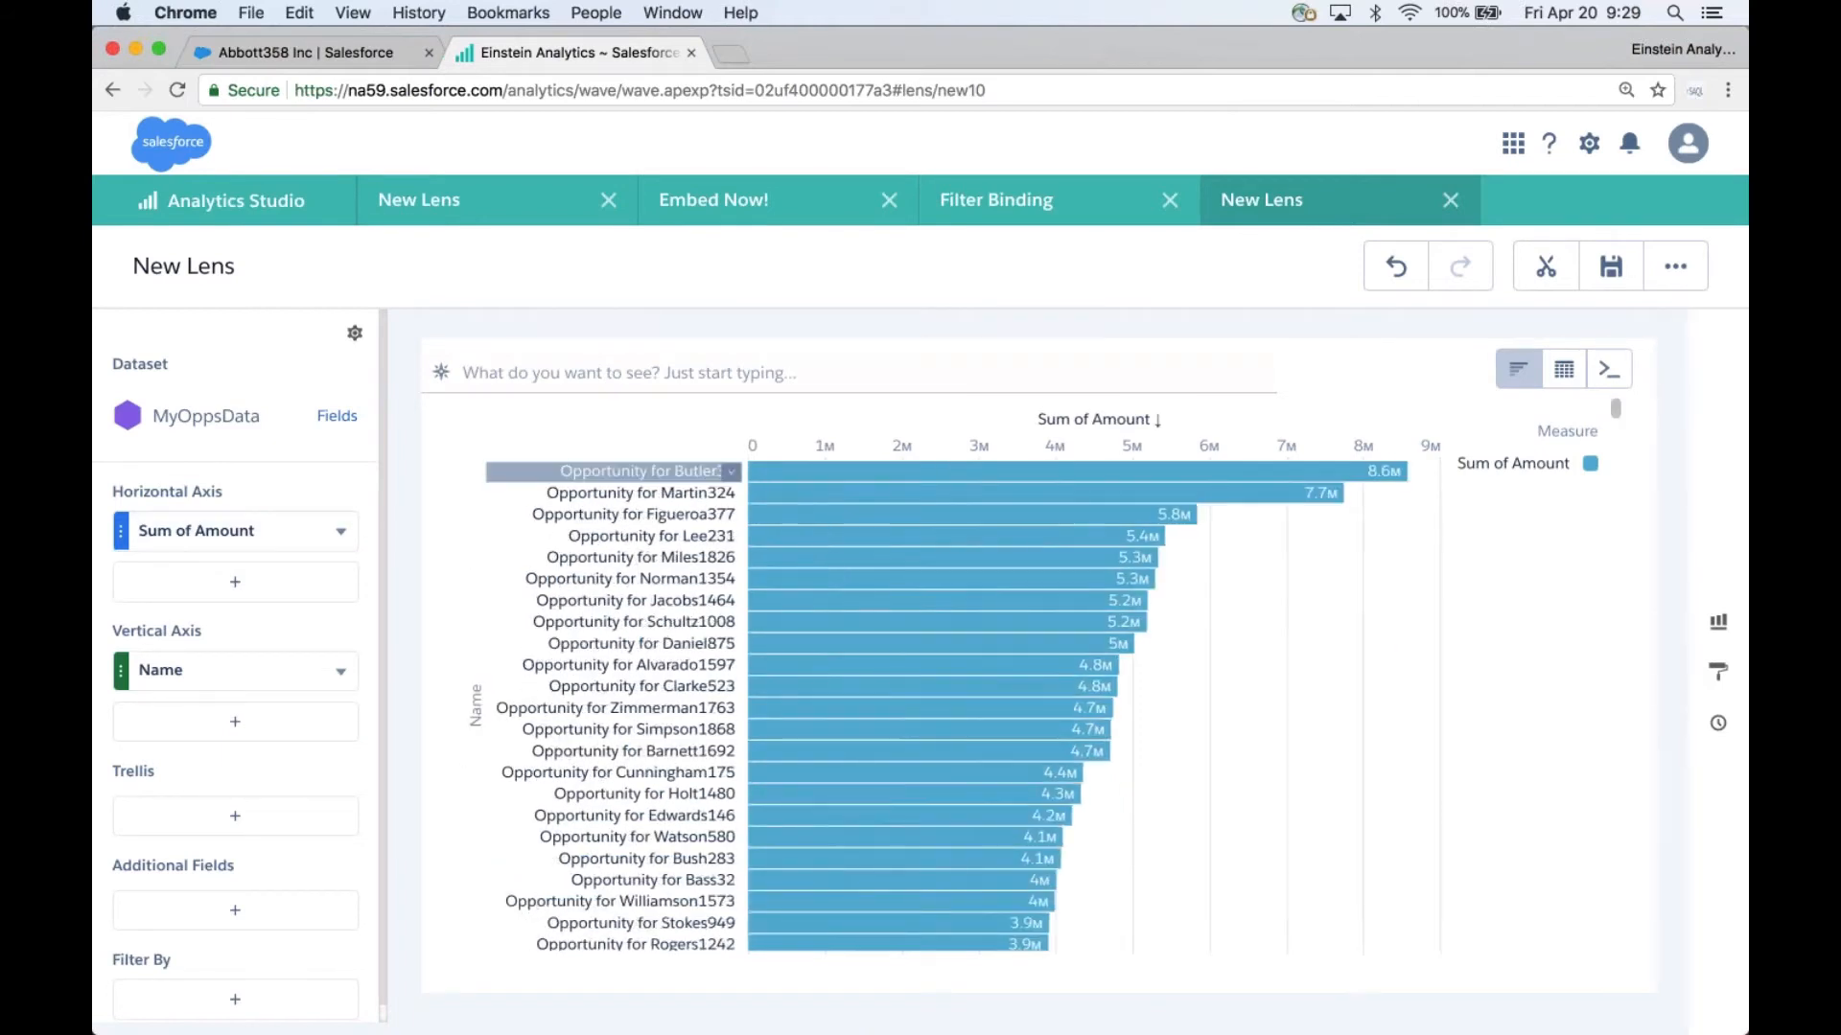
# Open the Salesforce record of the opportunity with the largest amount and go to its account record.
pyautogui.click(732, 470)
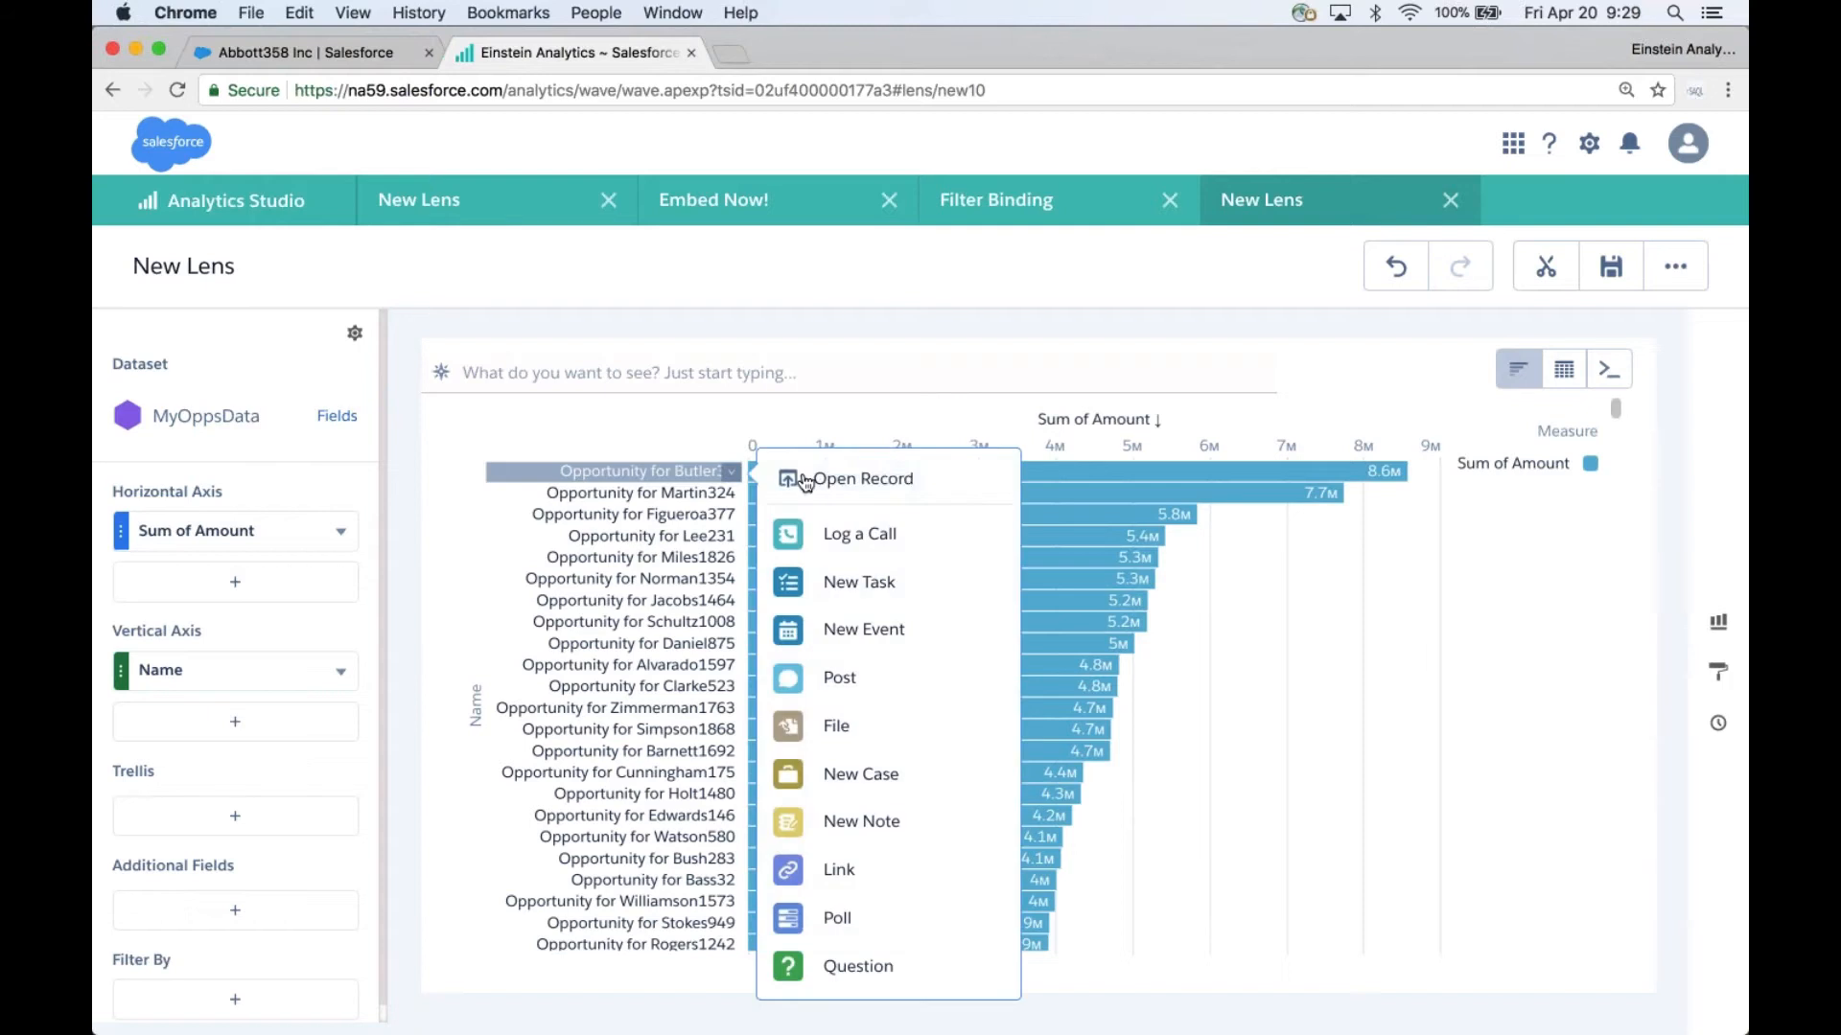
pyautogui.click(838, 477)
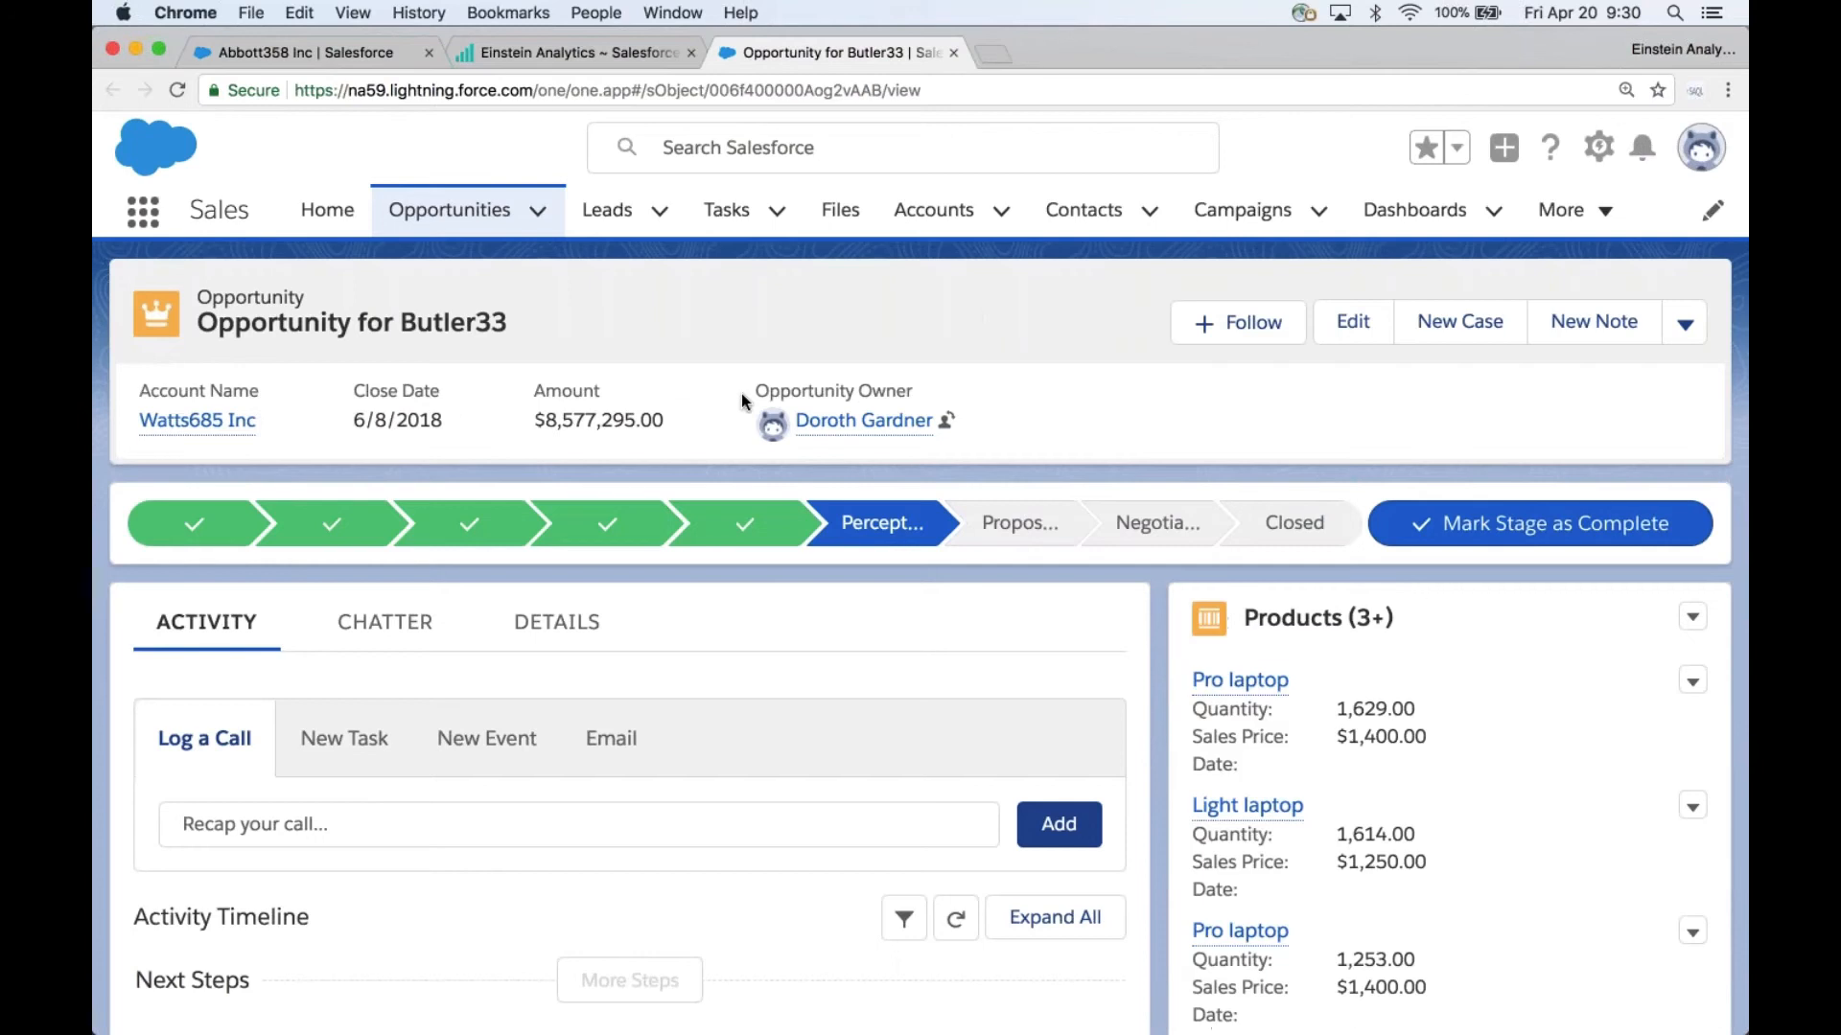
pyautogui.click(192, 422)
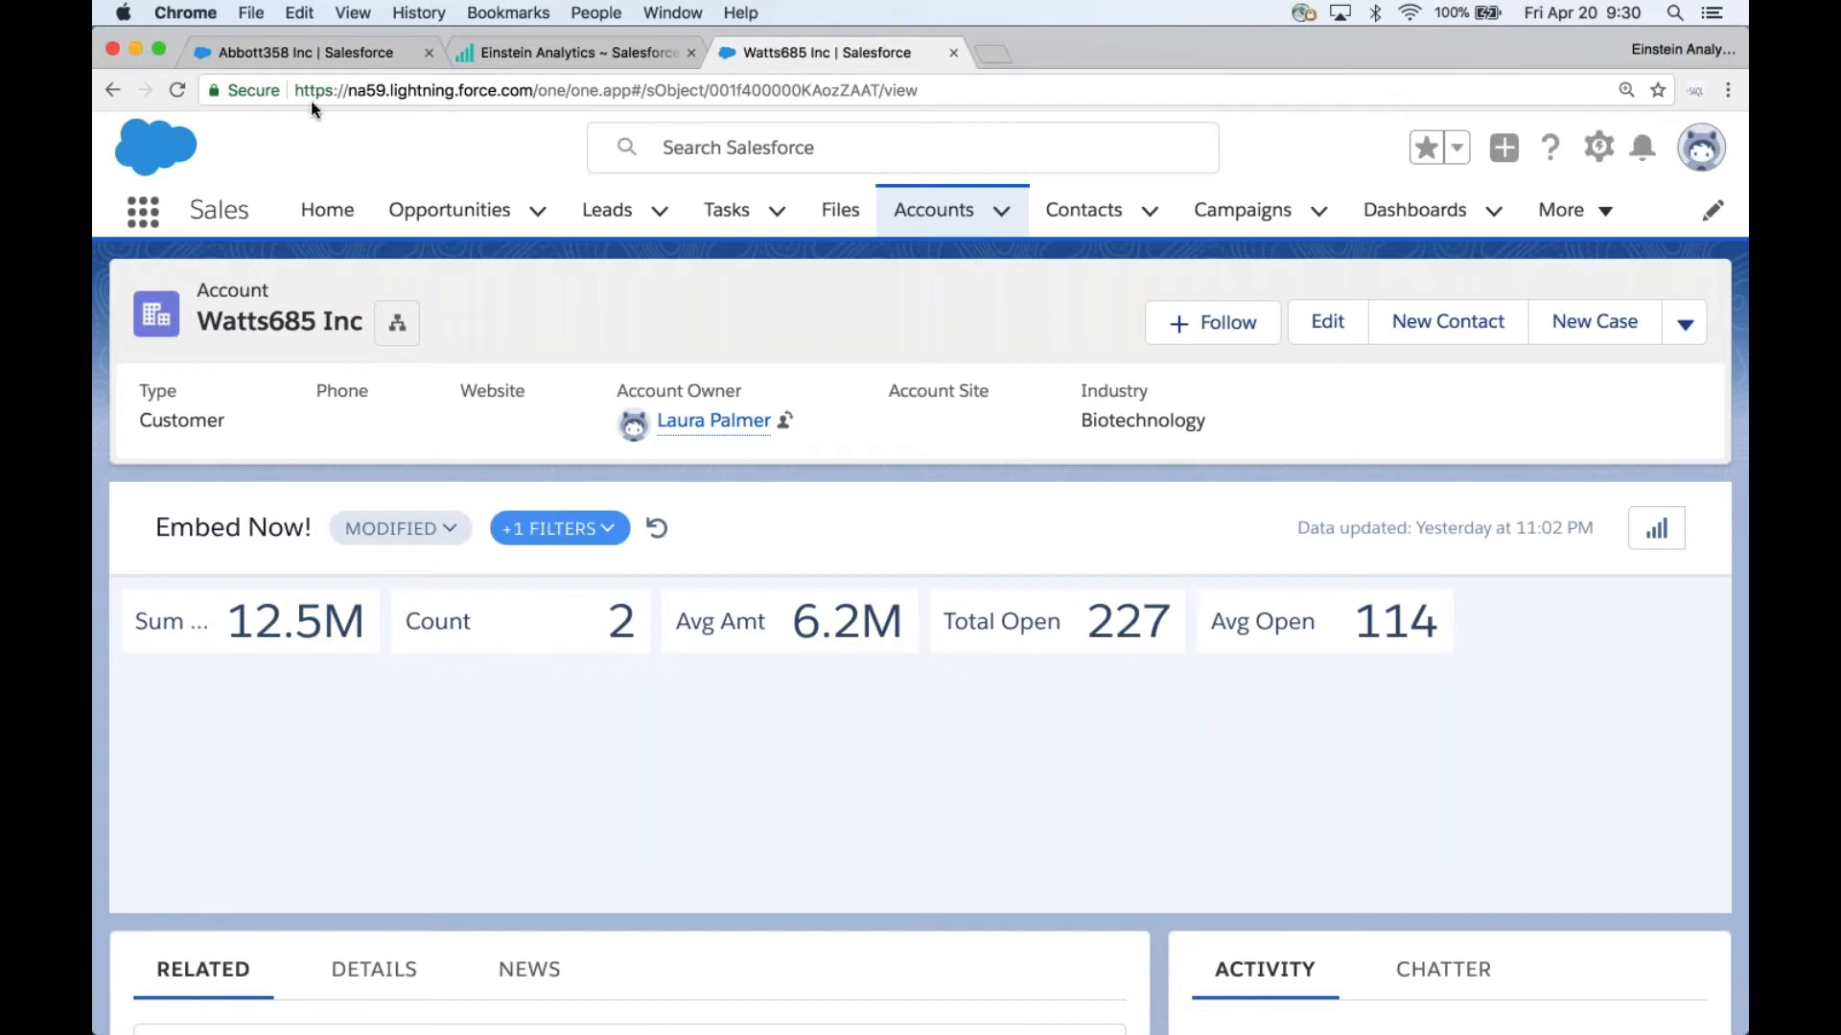
# Compare the embedded "Embed Now!" dashboard on the Abbott358 Inc and Watts685 Inc accounts and close the Watts685 Inc page.
pyautogui.click(307, 52)
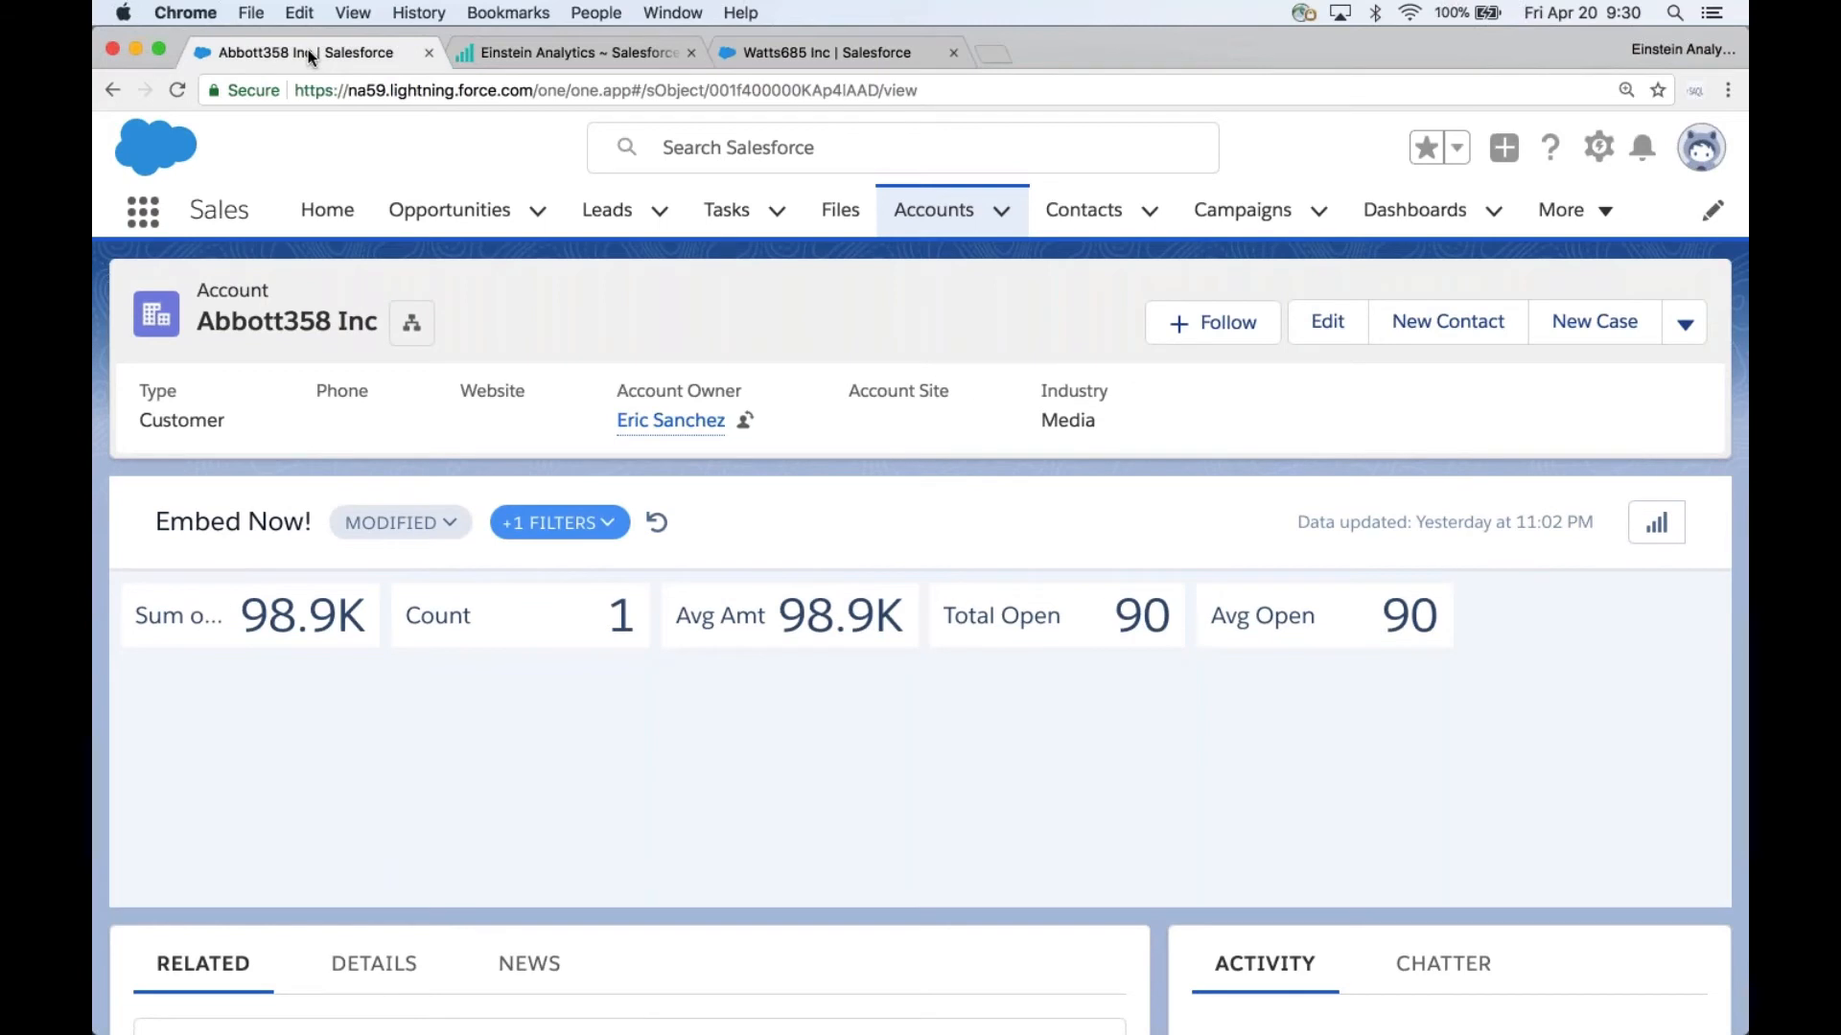
pyautogui.click(792, 51)
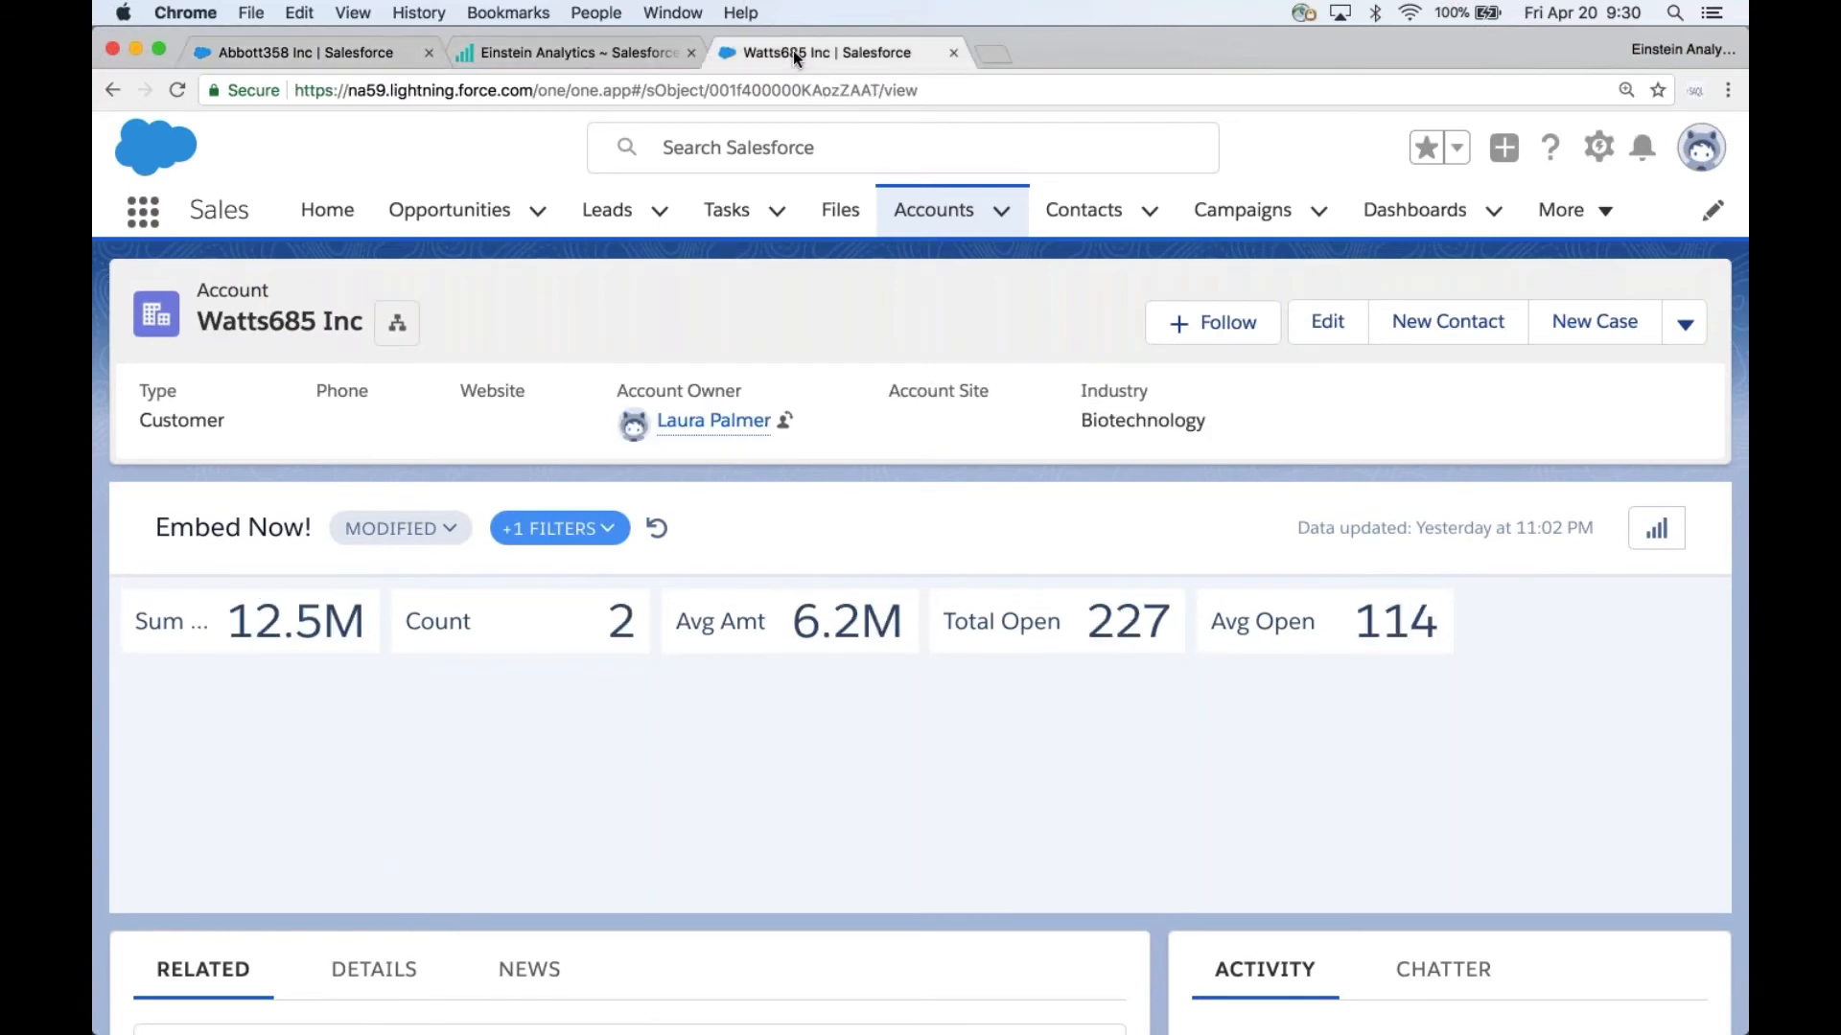
pyautogui.press('super+Tab')
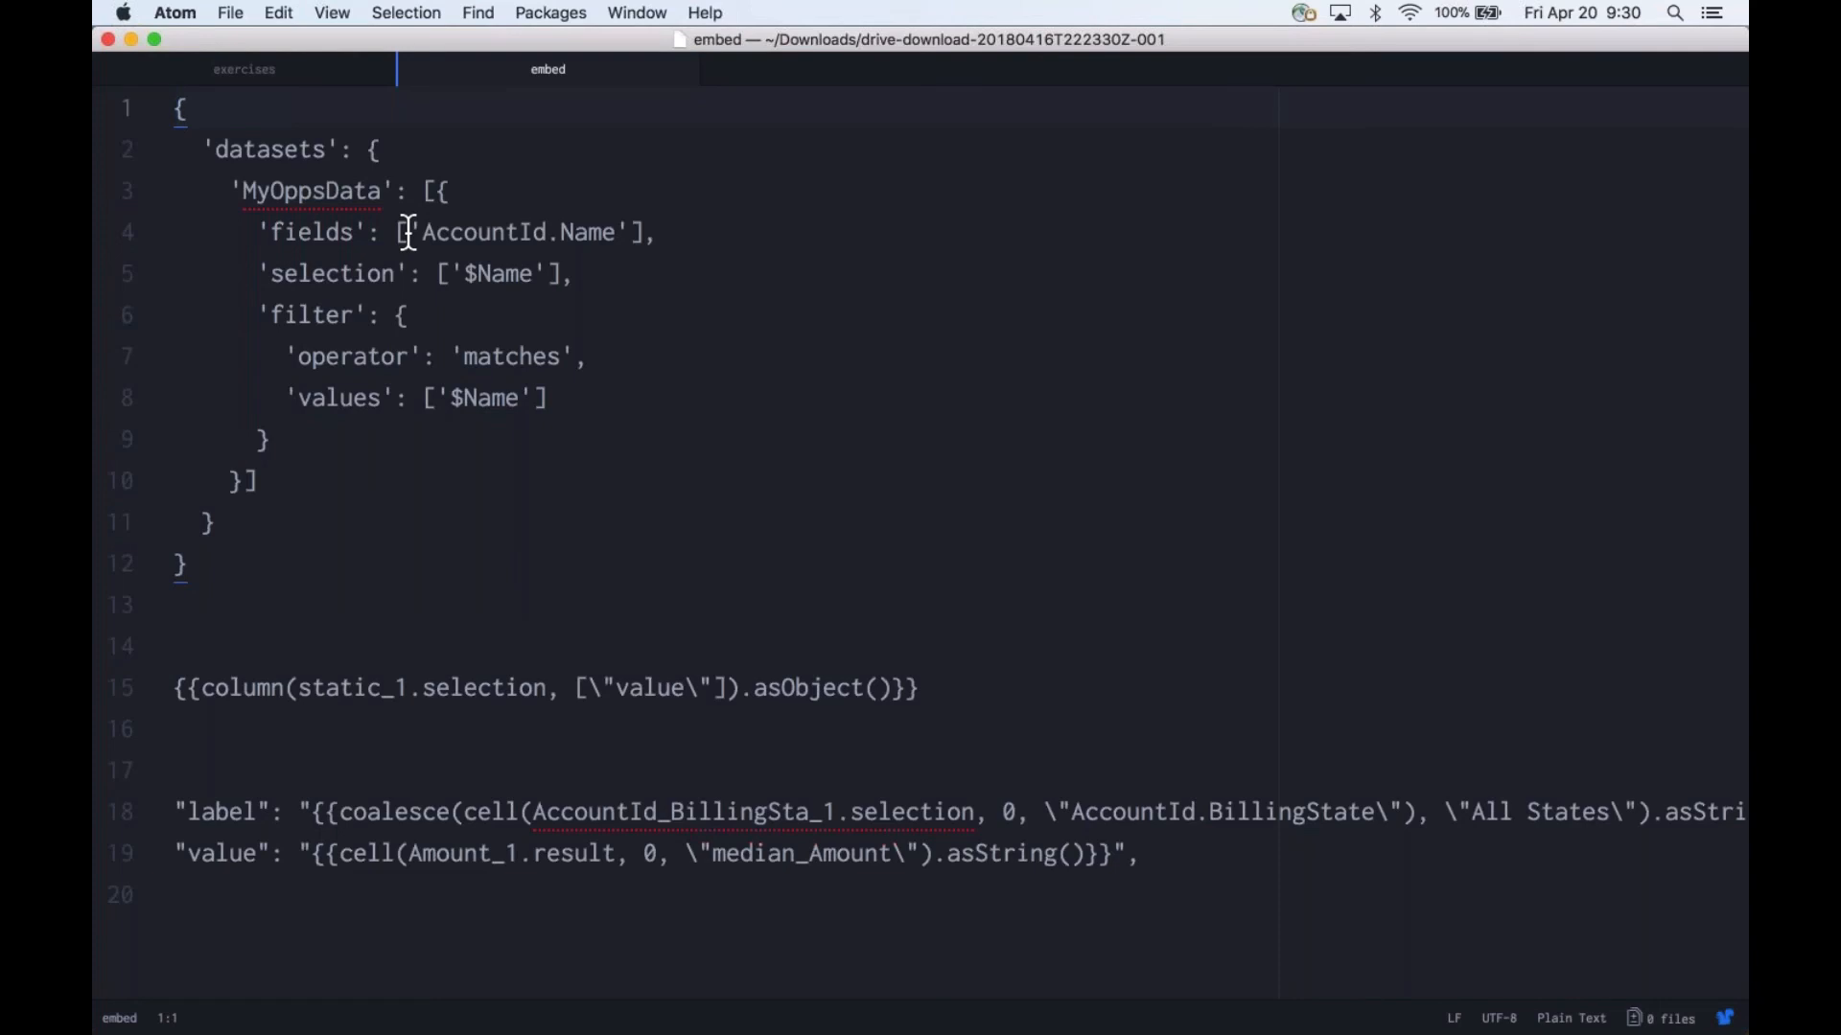
pyautogui.press('super+Tab')
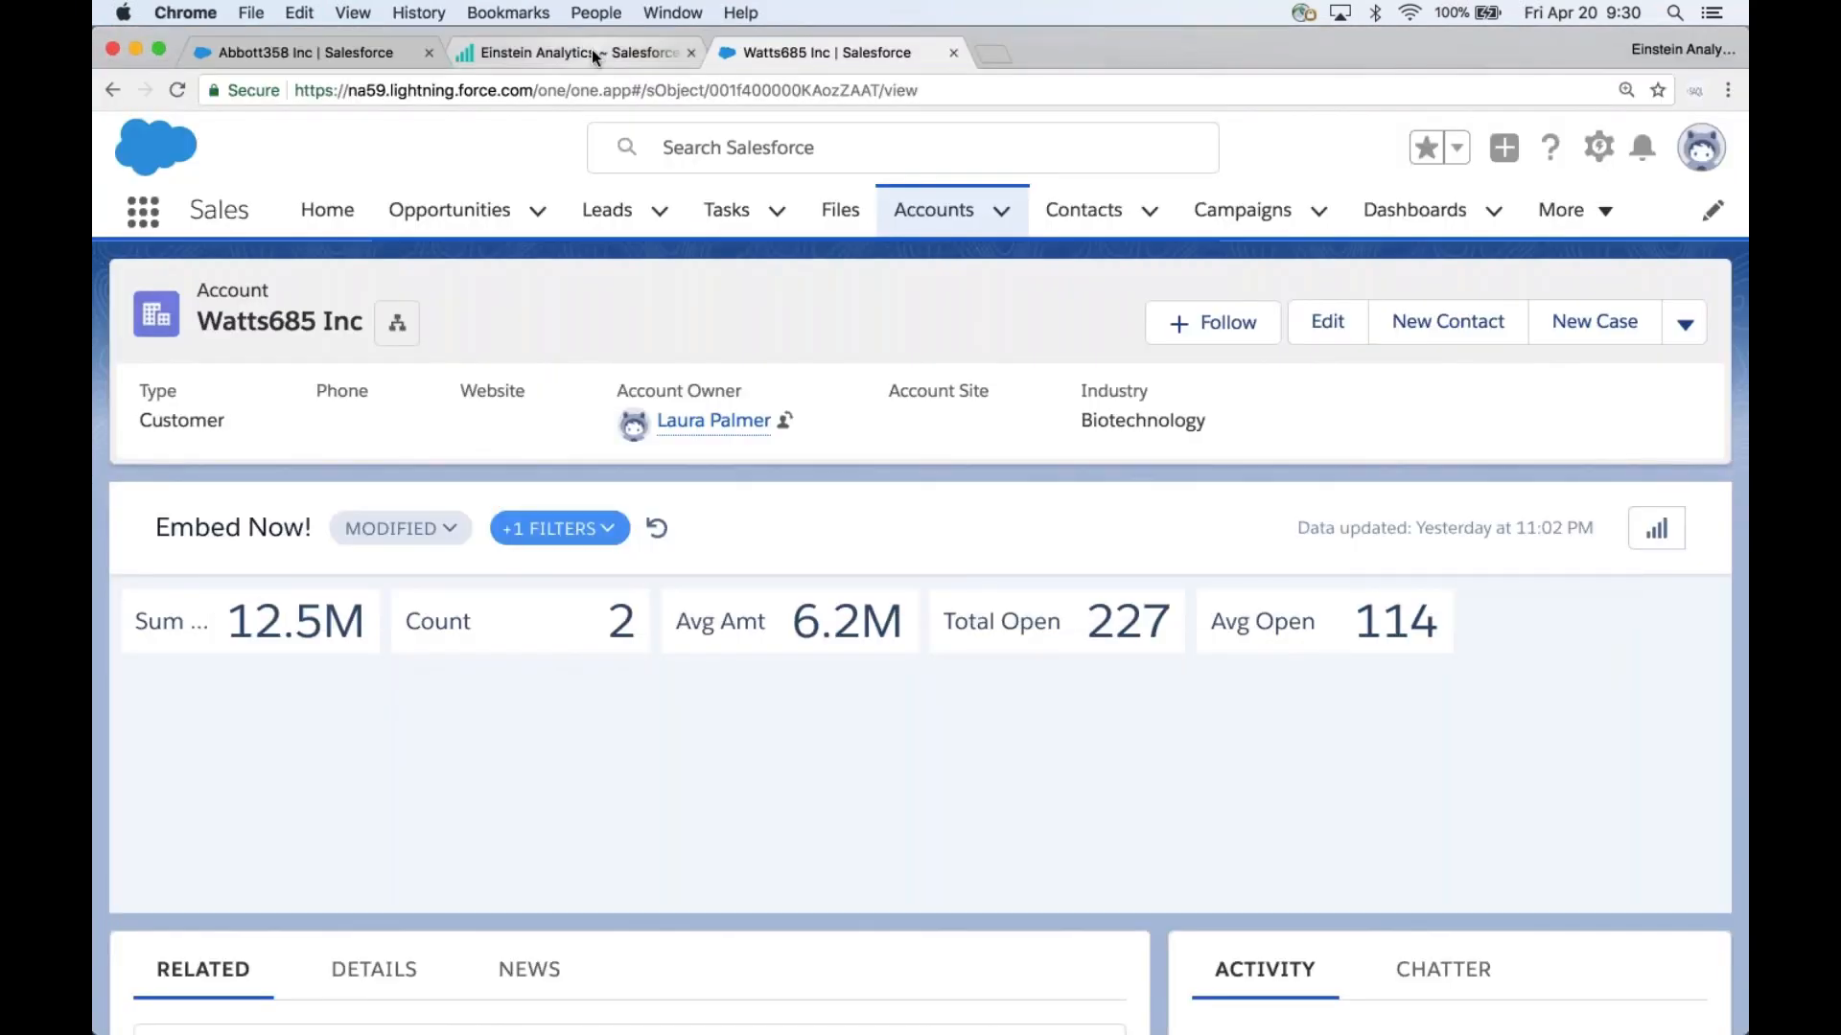
pyautogui.click(953, 53)
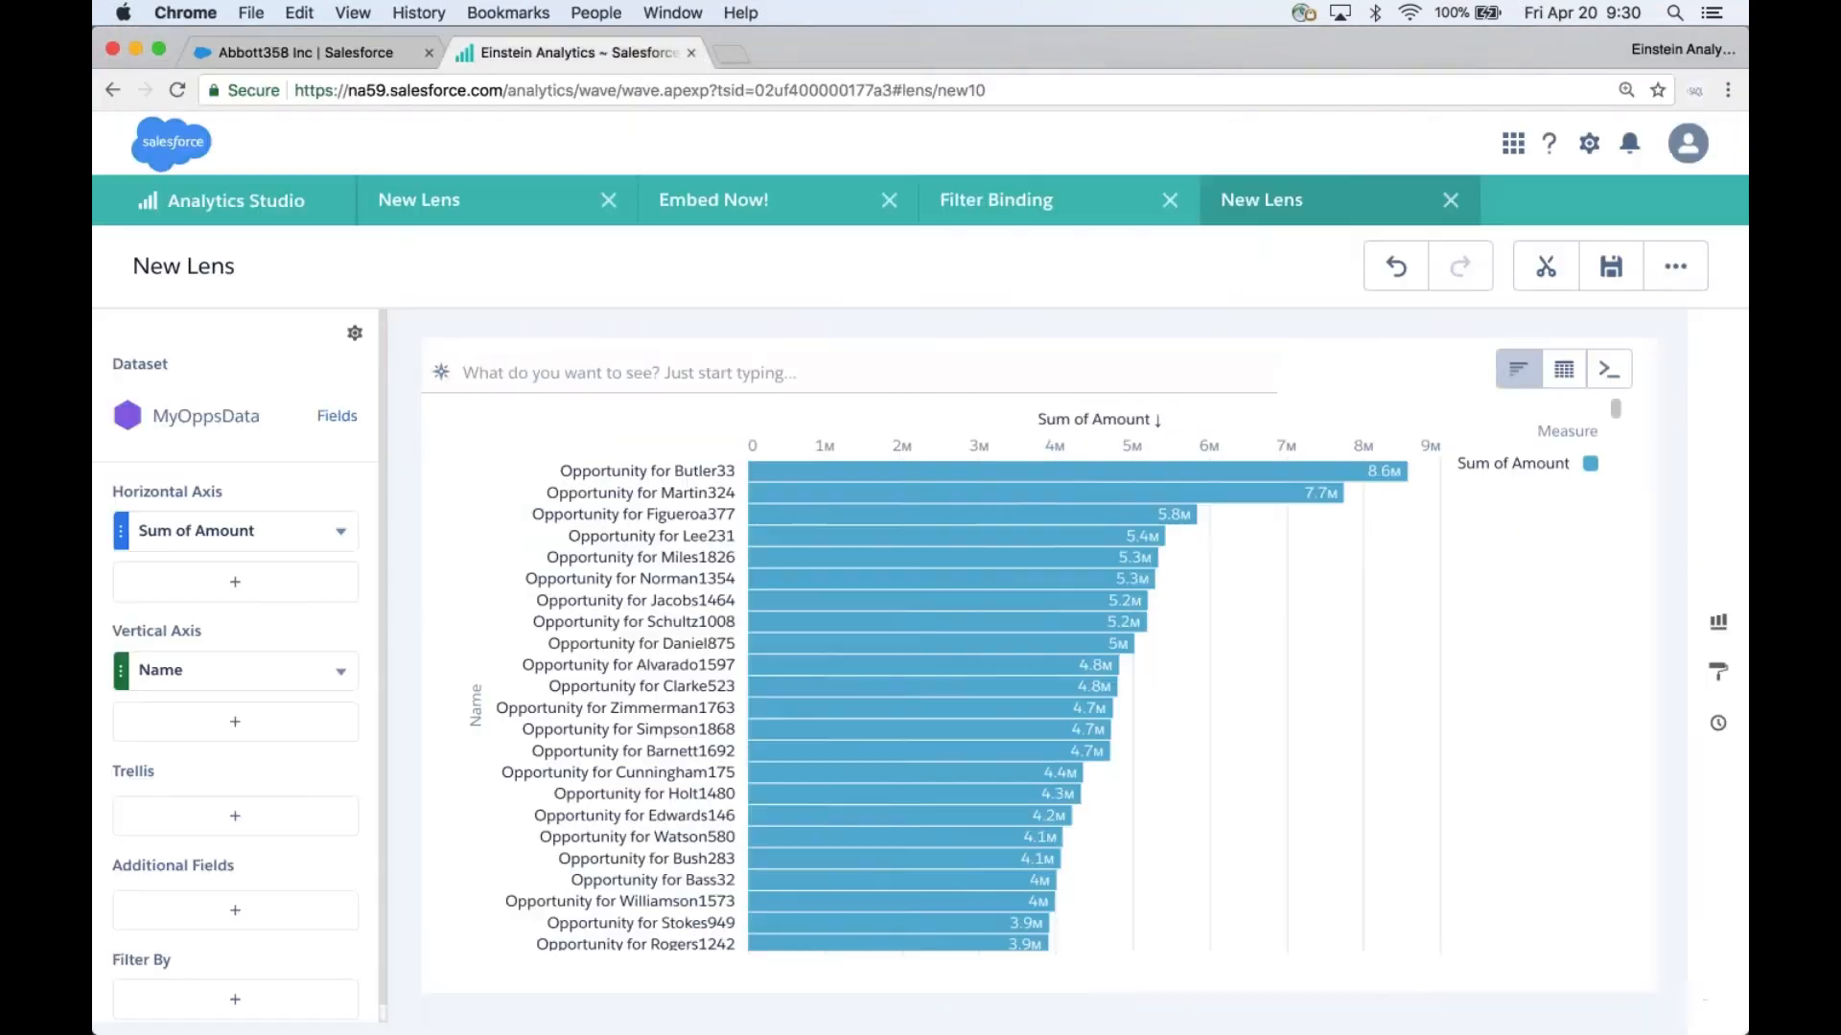